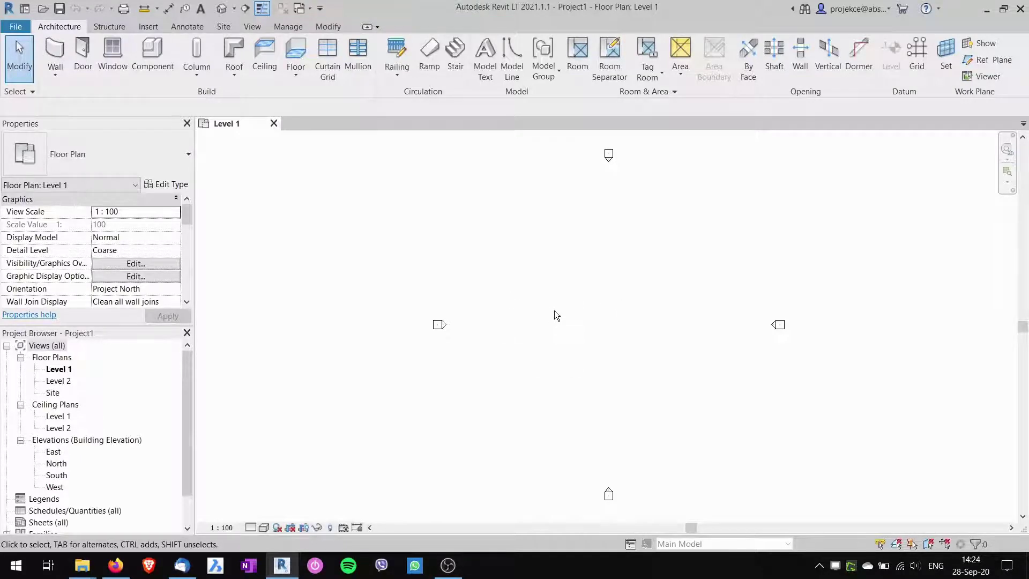
# Create a new family from the English Metric Furniture.rft template
pyautogui.click(17, 27)
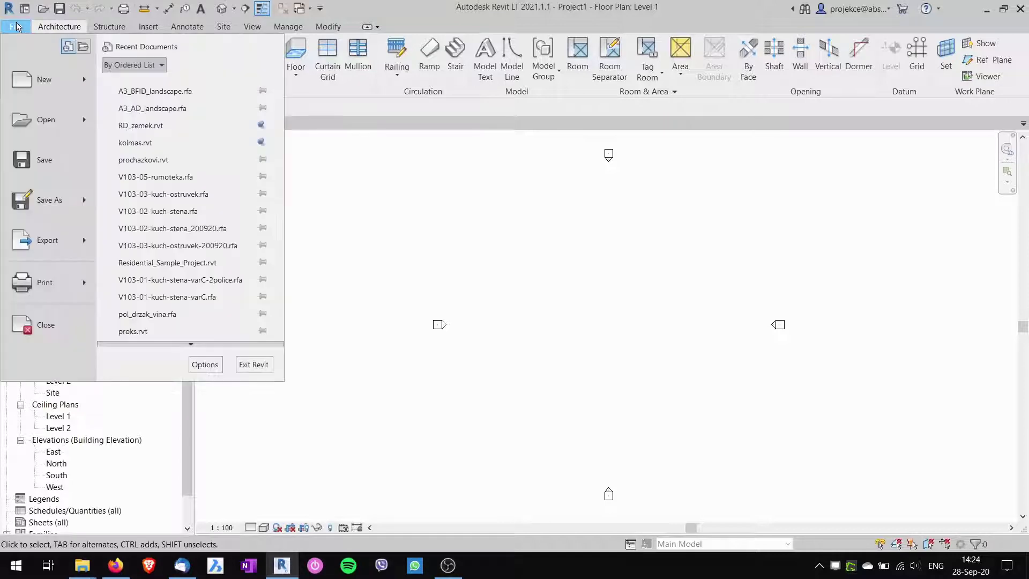
pyautogui.moveTo(54, 80)
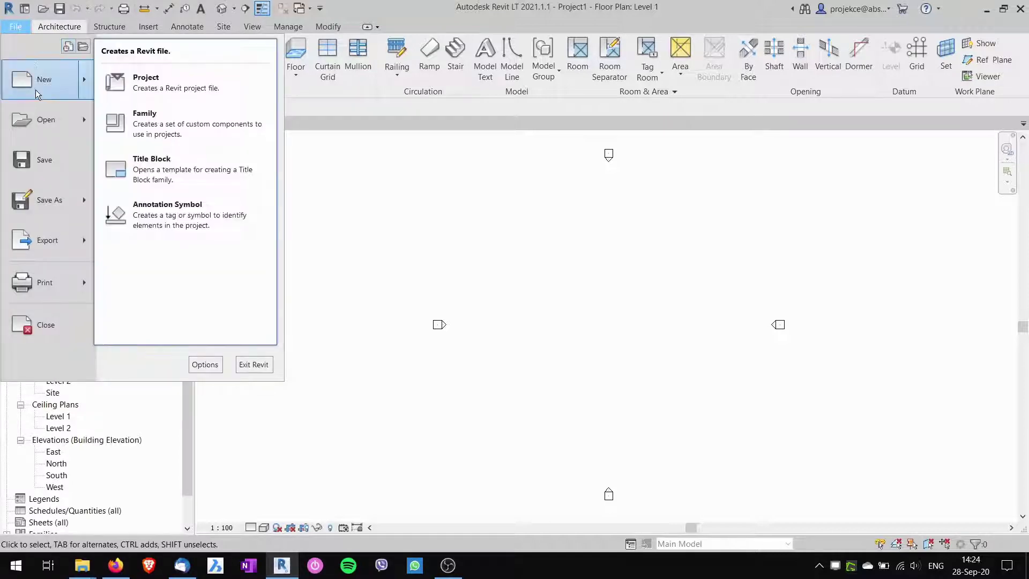
pyautogui.click(145, 126)
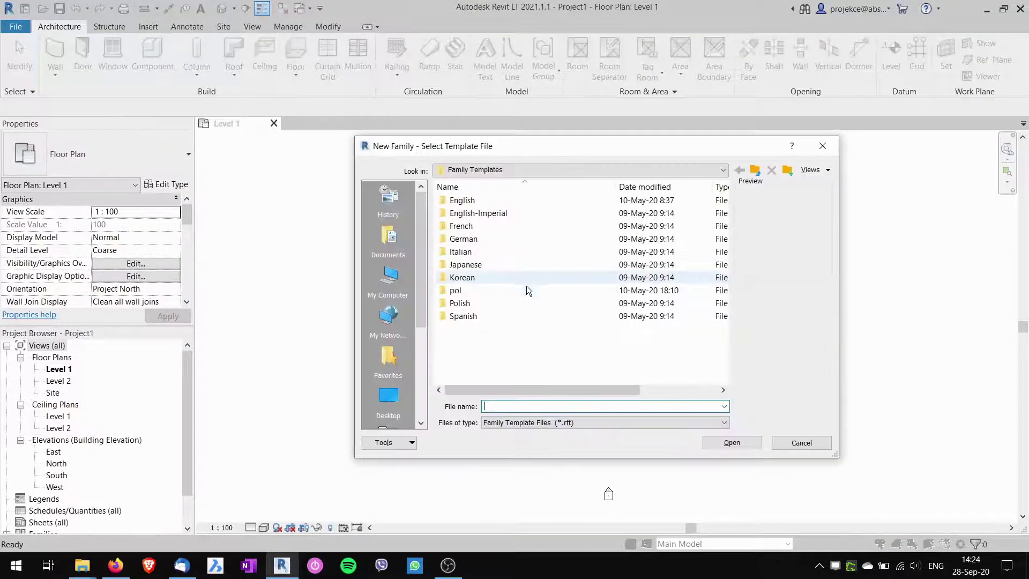
pyautogui.doubleClick(464, 201)
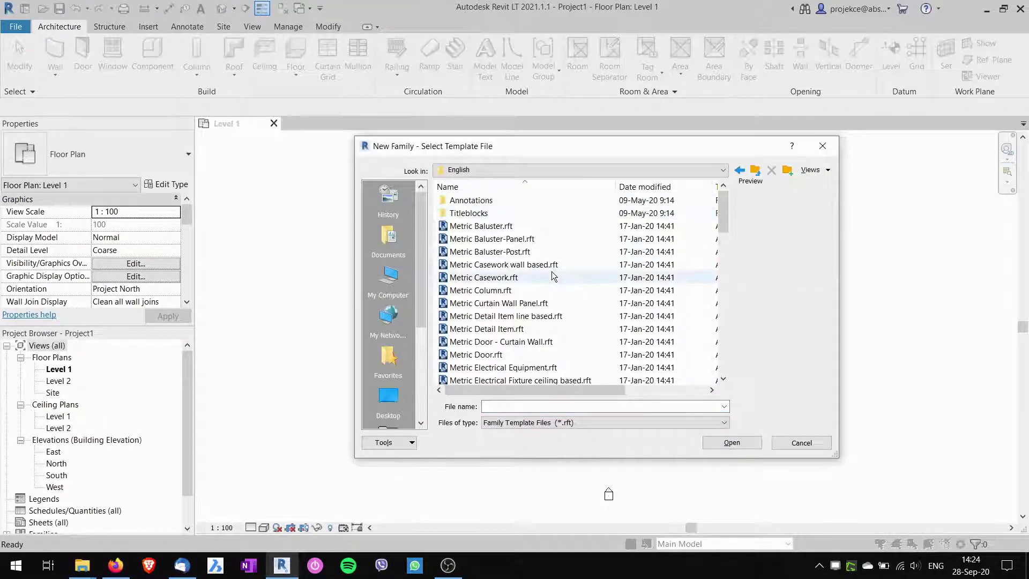
pyautogui.scroll(-4, 553, 276)
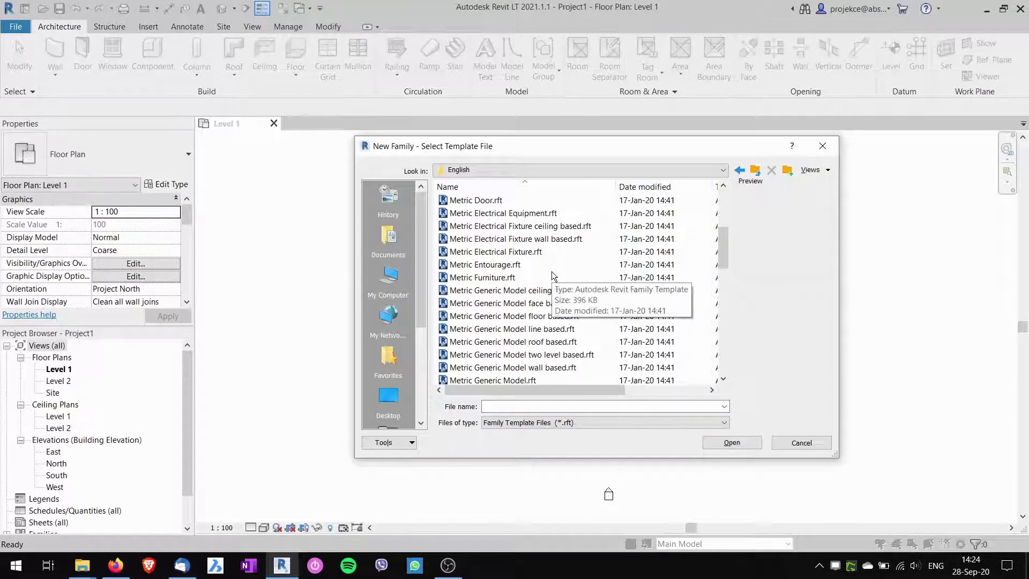
pyautogui.scroll(-2, 553, 276)
pyautogui.scroll(1, 480, 243)
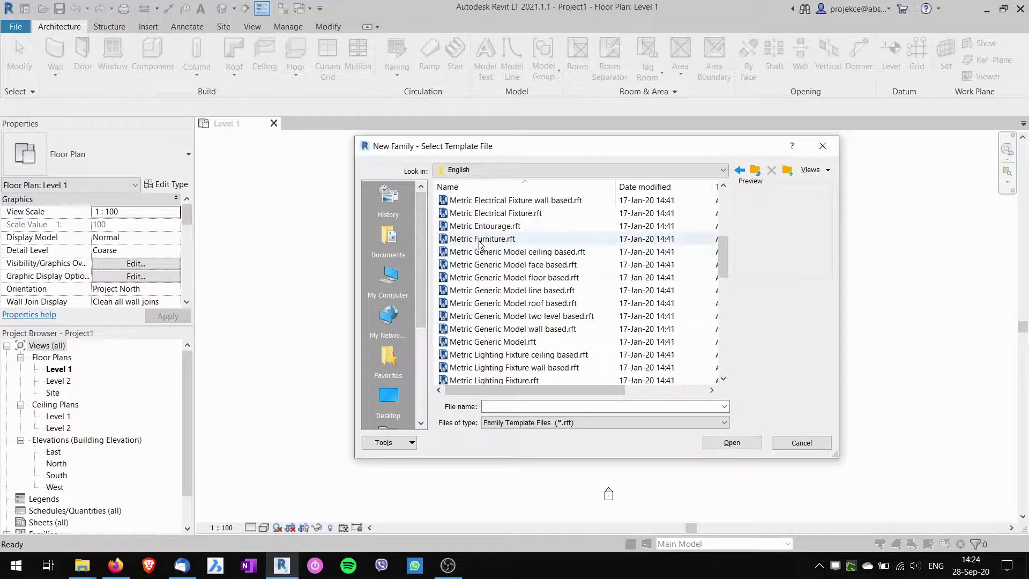
pyautogui.click(480, 241)
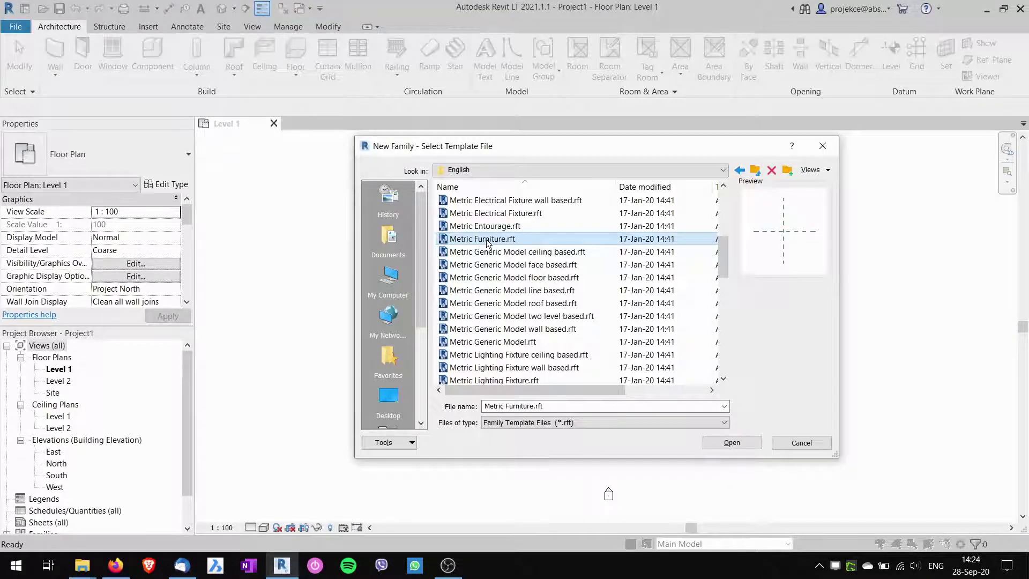
pyautogui.click(730, 444)
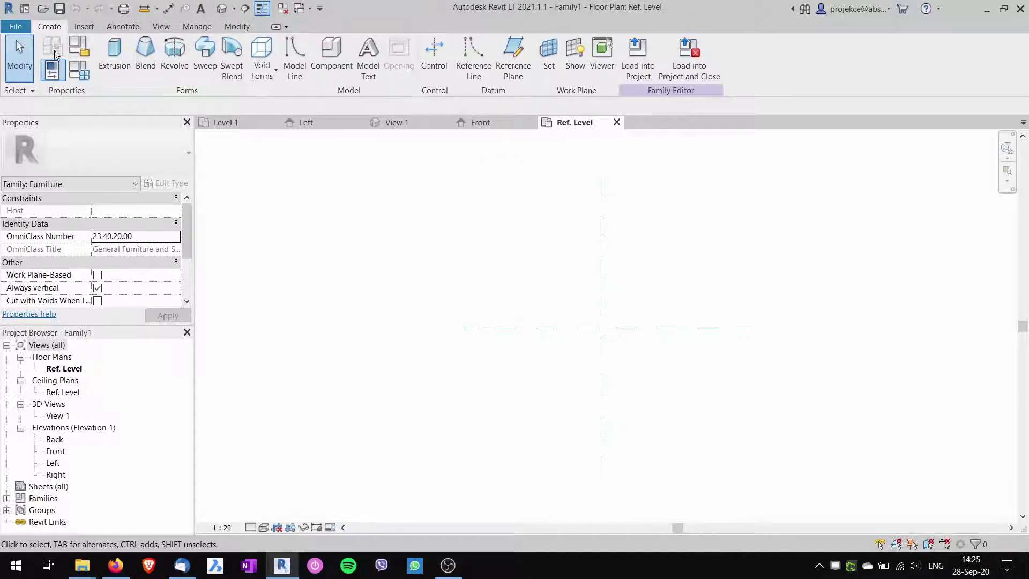
# Save the family as chair in the TUTORIAL_WIP folder on the Desktop
pyautogui.click(16, 27)
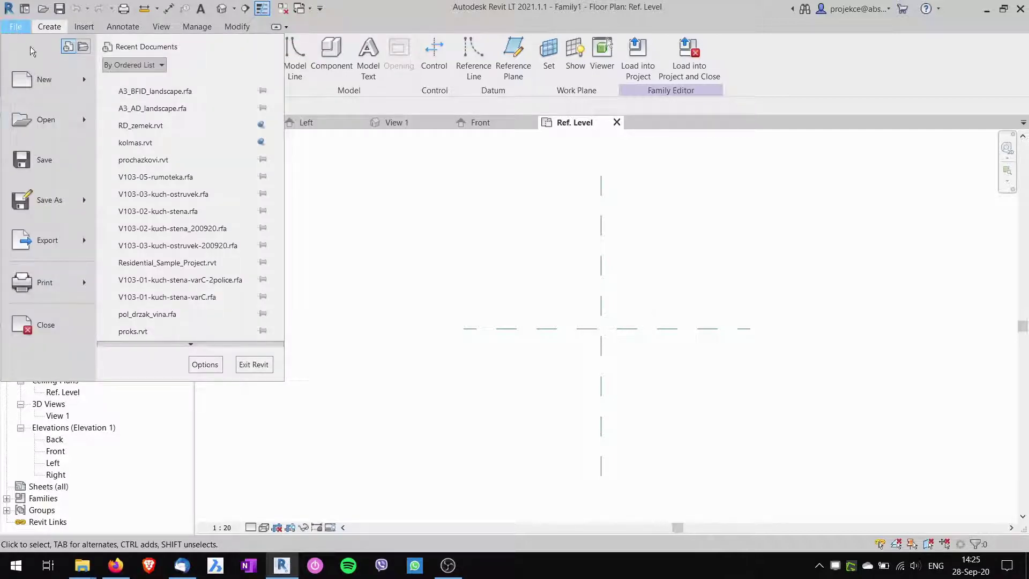
pyautogui.click(40, 164)
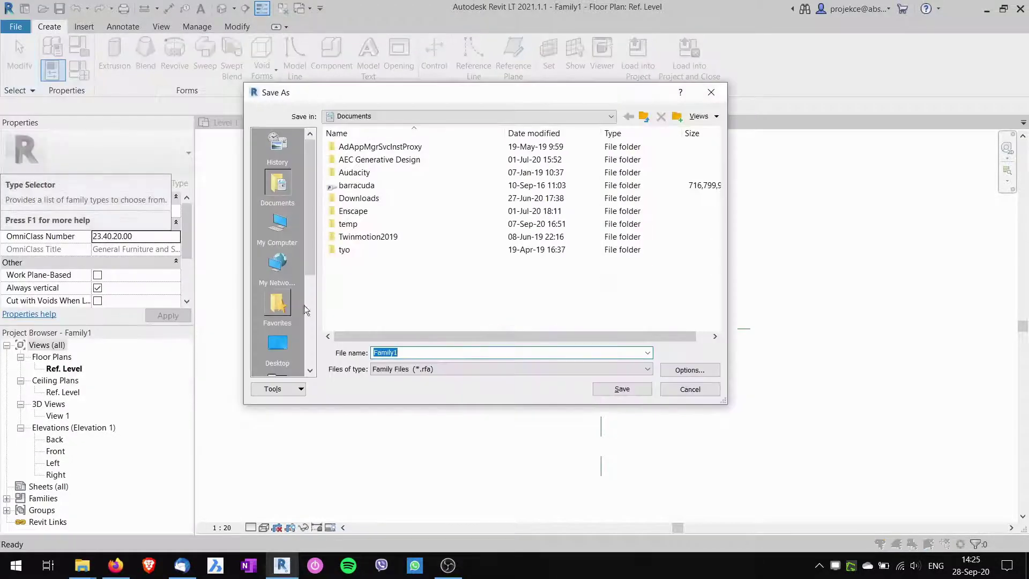
pyautogui.click(278, 347)
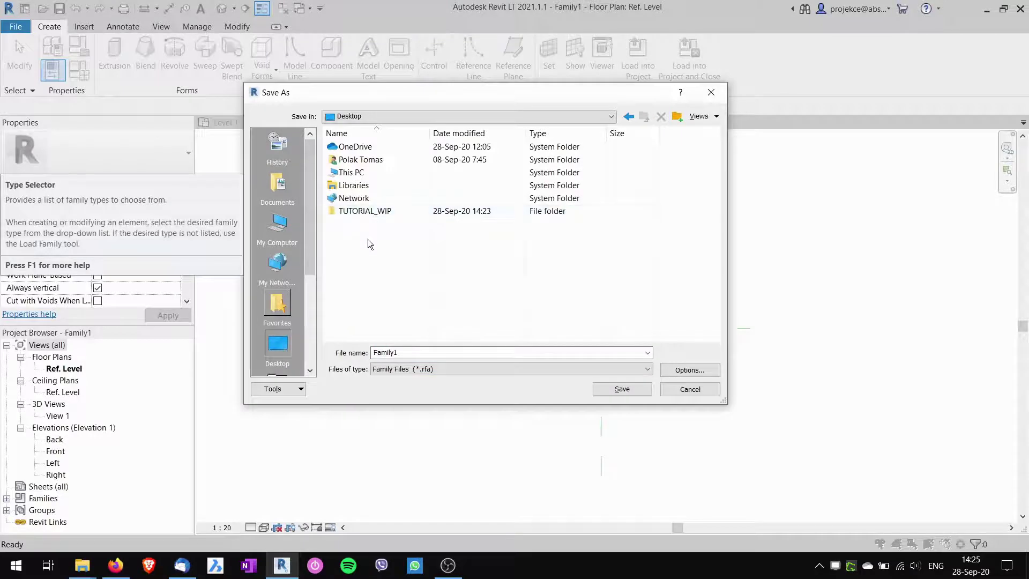
pyautogui.doubleClick(367, 212)
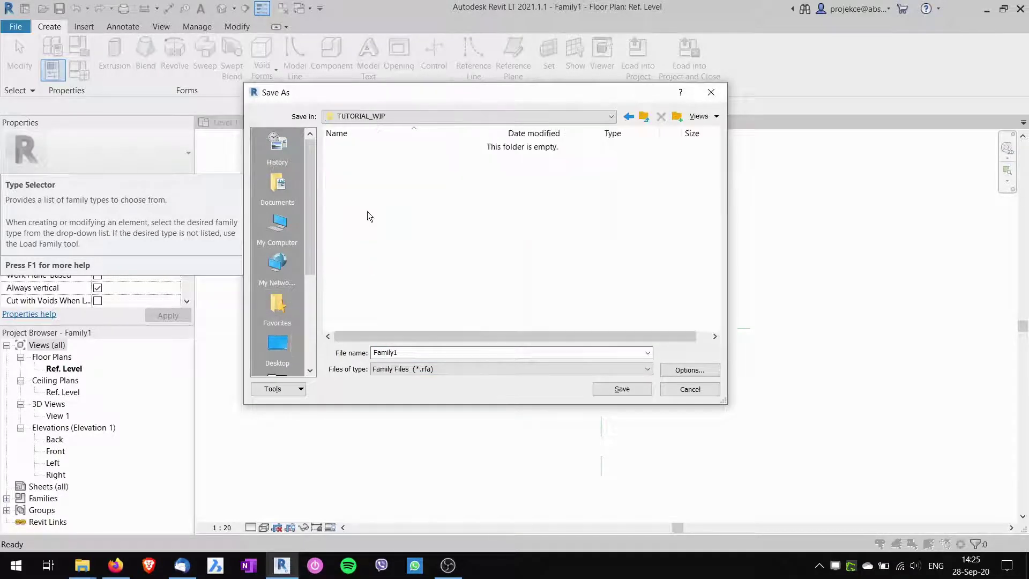
pyautogui.click(430, 352)
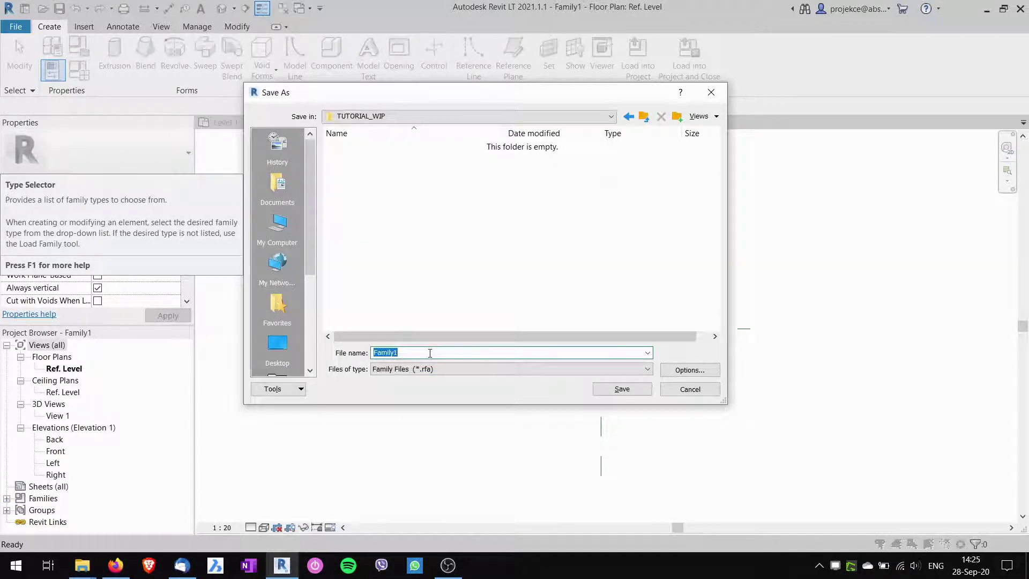
pyautogui.write('chair')
pyautogui.click(600, 389)
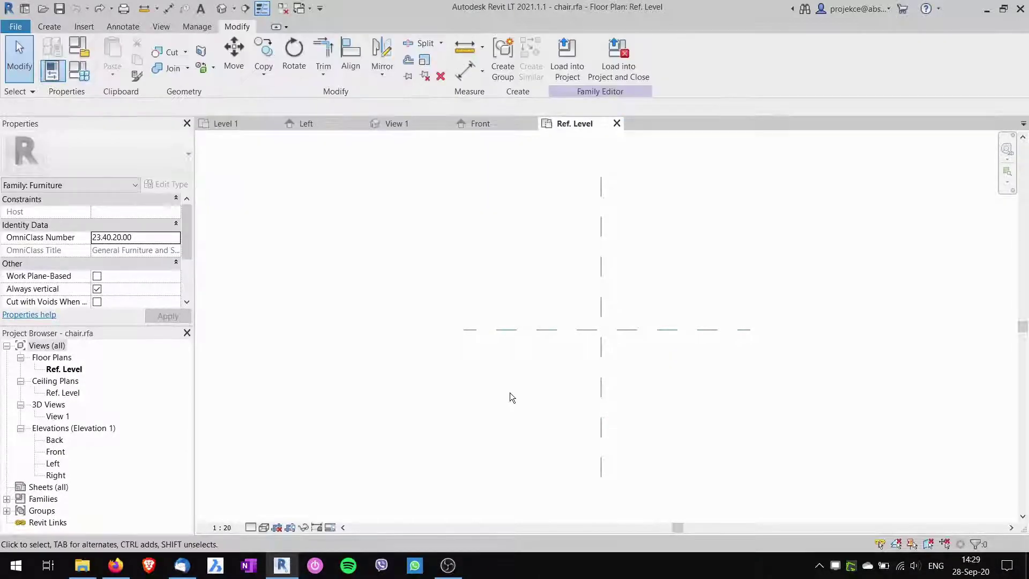
# Inspect the Center (Left/Right) and Center (Front/Back) reference planes in the plan view
pyautogui.click(600, 268)
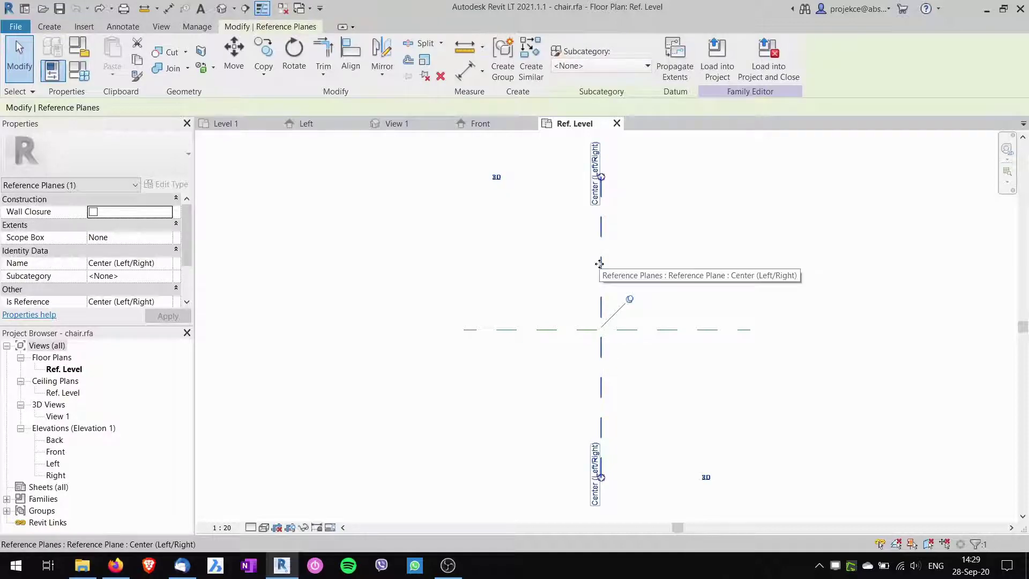
pyautogui.click(602, 326)
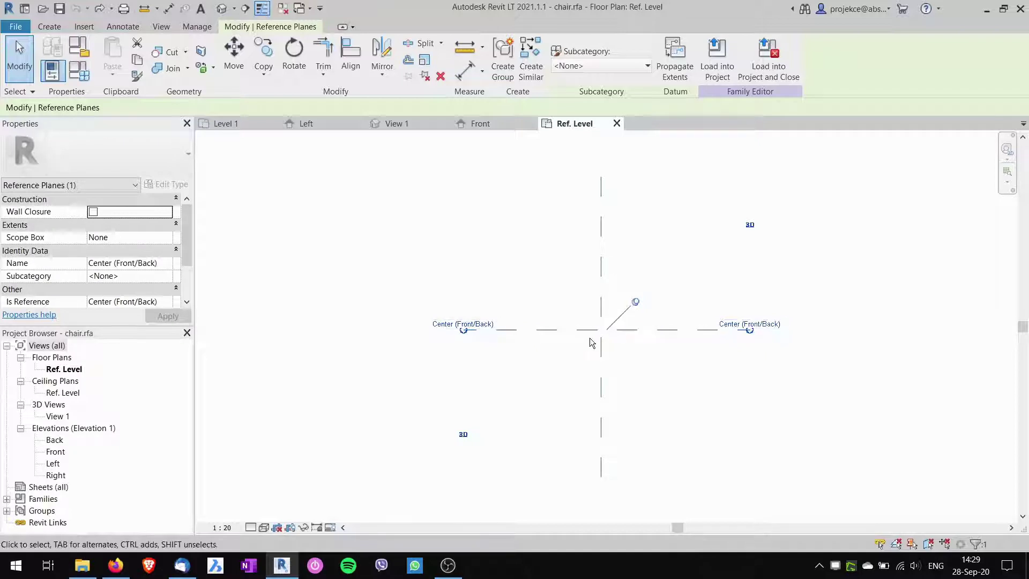
pyautogui.click(646, 390)
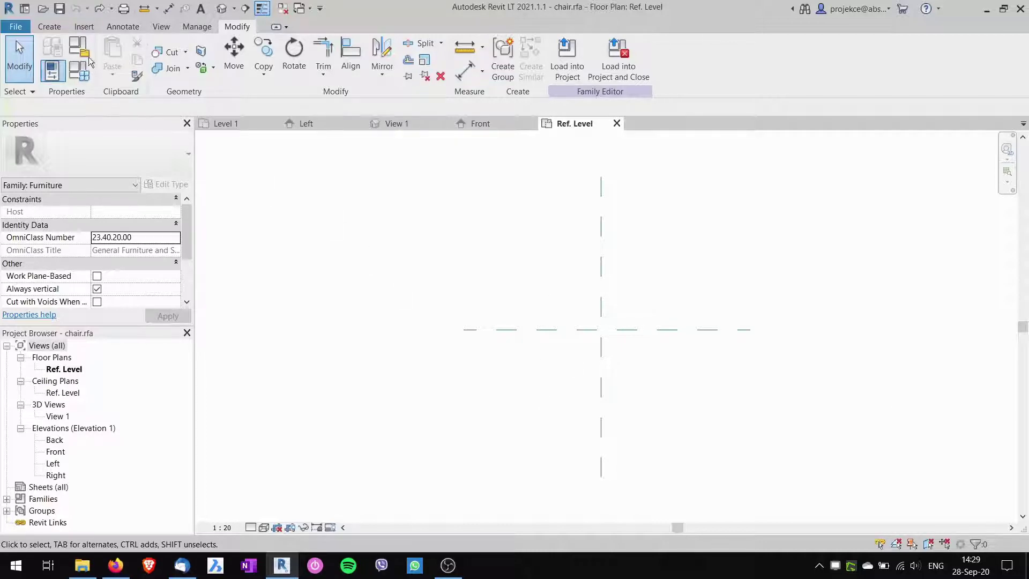
# Draw a horizontal reference plane set as Not a Reference, about 400 mm below the Center (Front/Back) plane
pyautogui.click(47, 27)
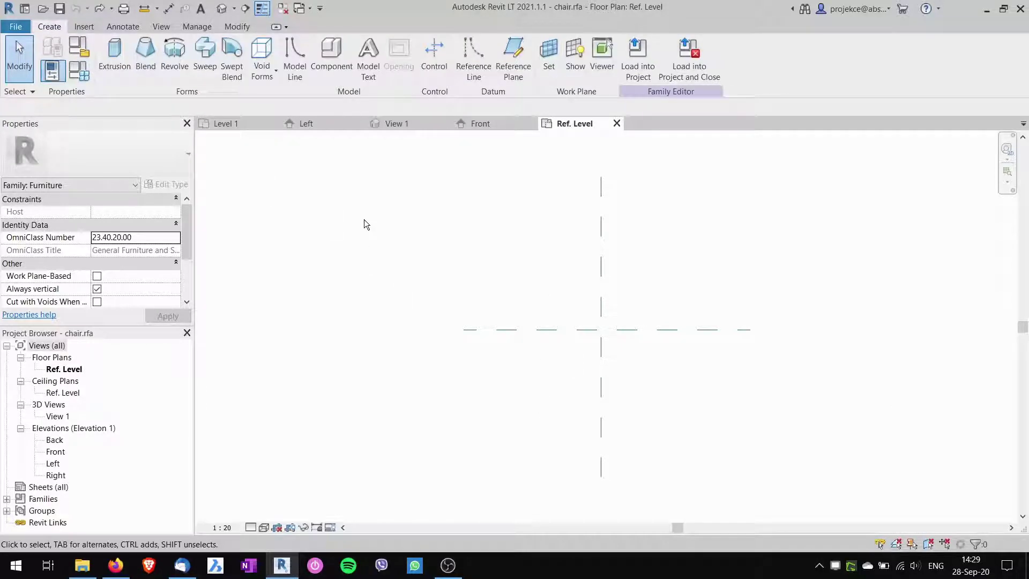
pyautogui.click(513, 58)
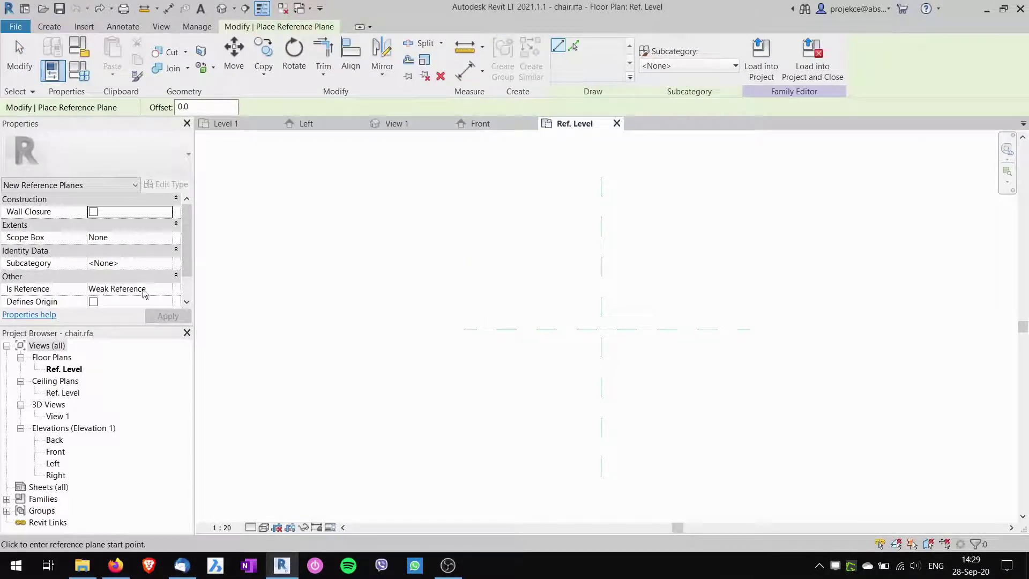
pyautogui.click(166, 289)
pyautogui.click(166, 289)
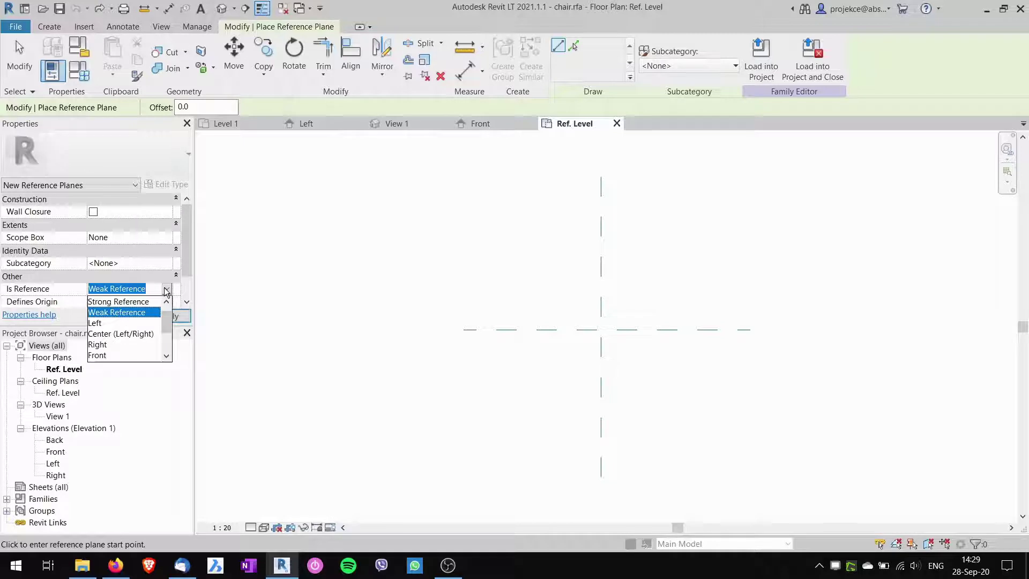
pyautogui.scroll(1, 121, 306)
pyautogui.click(115, 302)
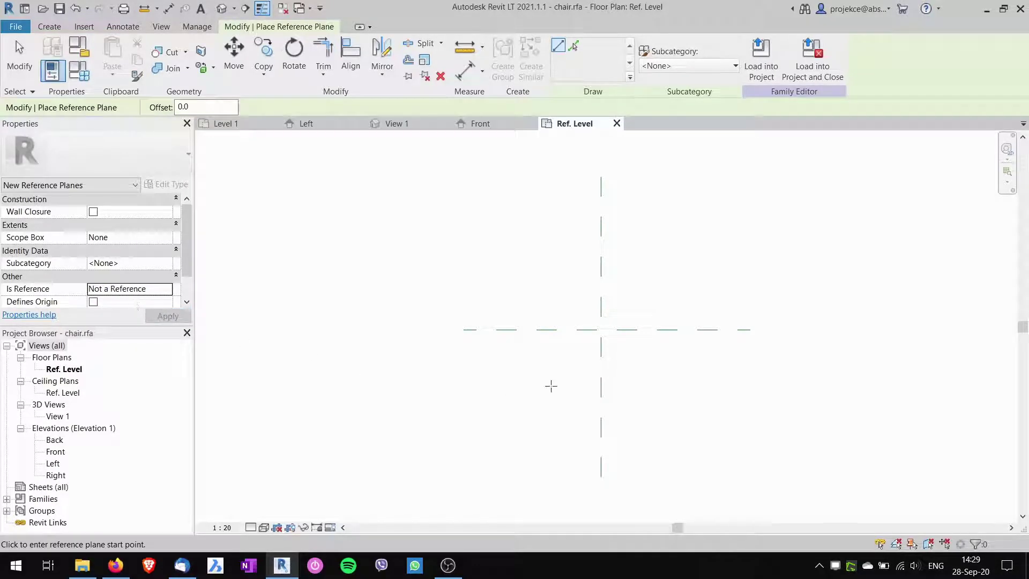
pyautogui.click(530, 370)
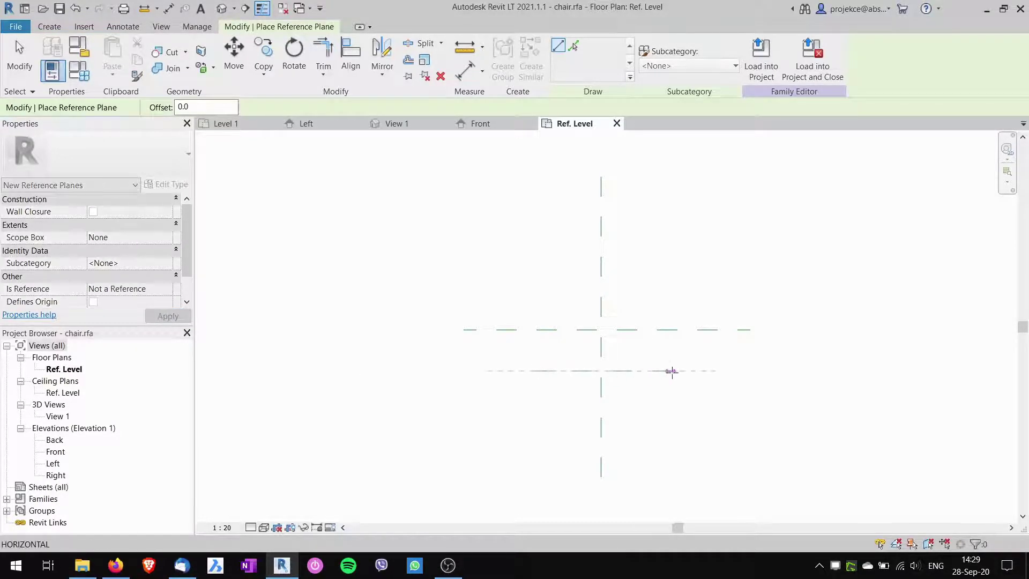
pyautogui.click(676, 370)
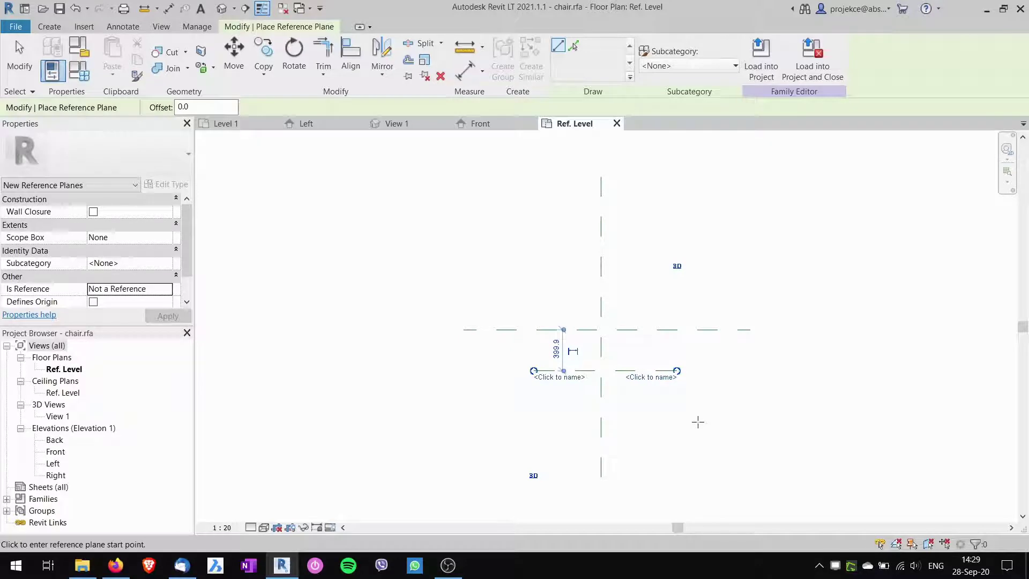
pyautogui.press('Escape')
pyautogui.press('Escape')
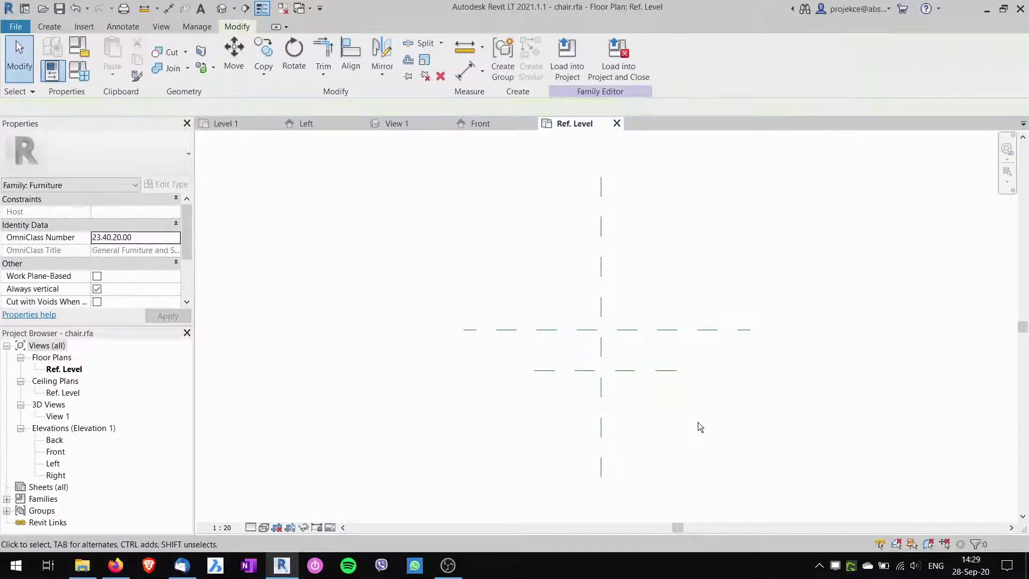
# Name the new horizontal reference plane front and set its distance from the Center (Front/Back) plane to 400 mm
pyautogui.click(632, 371)
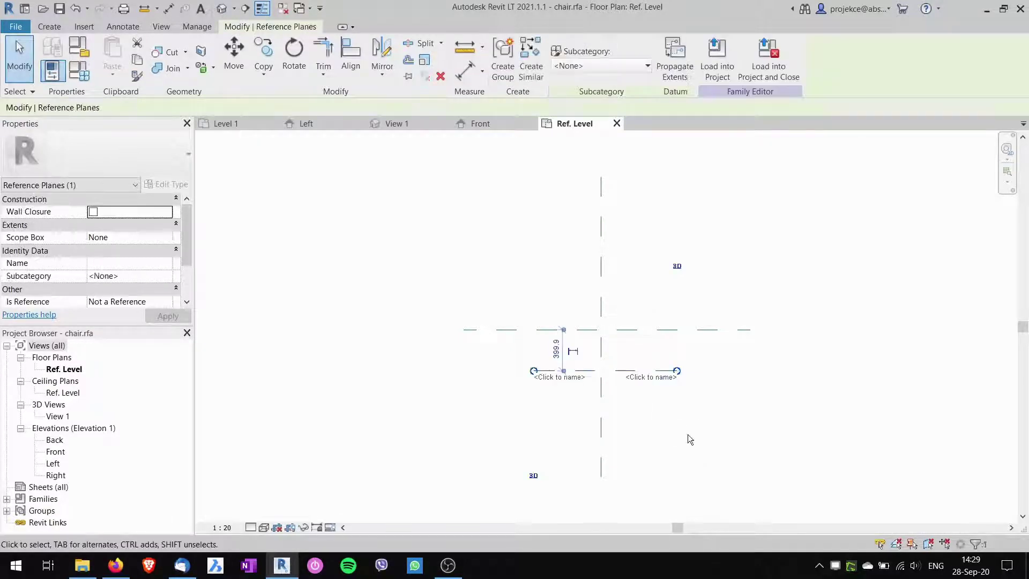
pyautogui.click(645, 378)
pyautogui.write('f')
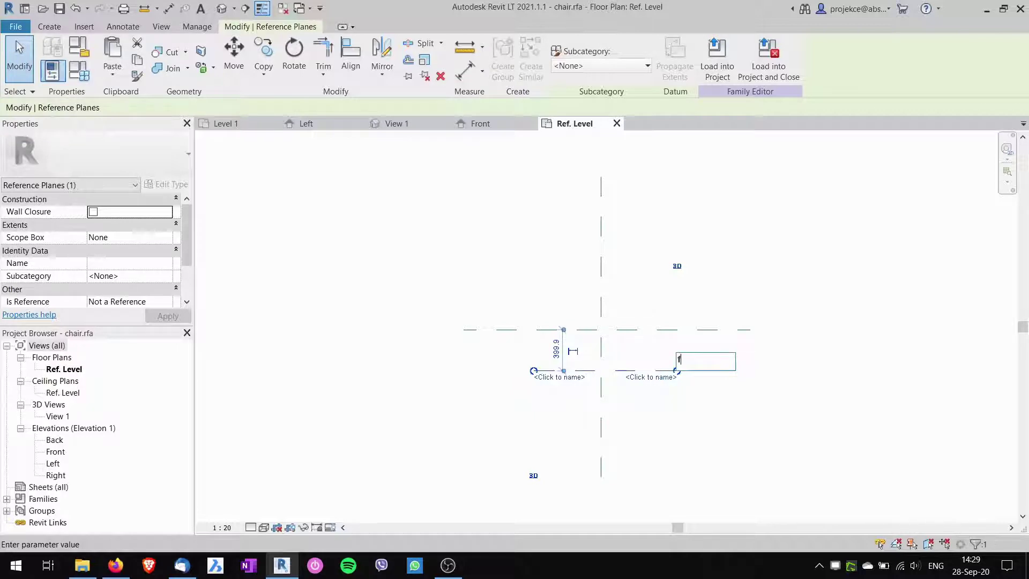
pyautogui.write('rot')
pyautogui.press('Return')
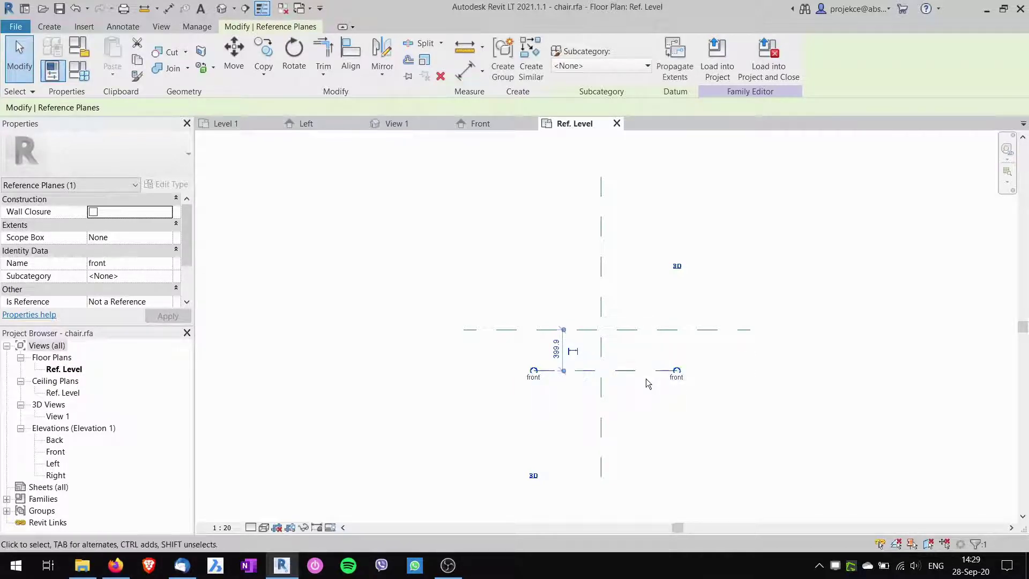
pyautogui.click(555, 349)
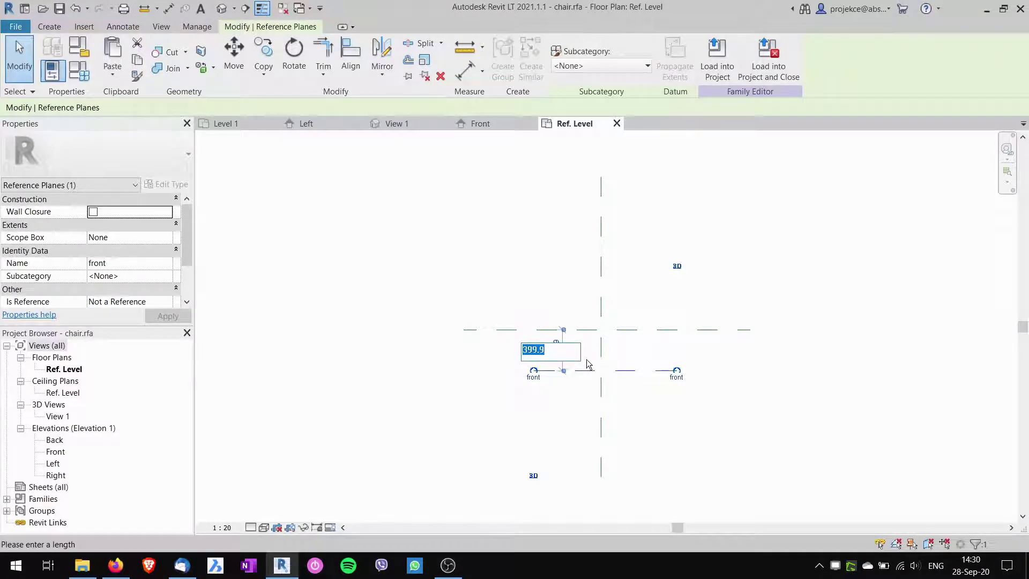
pyautogui.write('400')
pyautogui.press('Return')
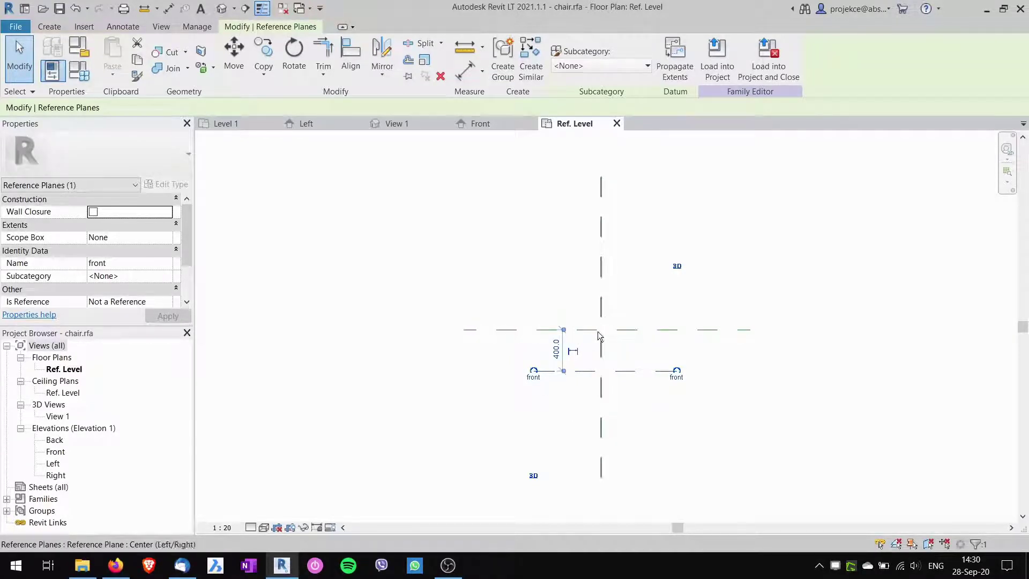
pyautogui.click(579, 390)
# Draw two vertical reference planes, about 343 mm left and about 500 mm right of the Center (Left/Right) plane
pyautogui.click(53, 28)
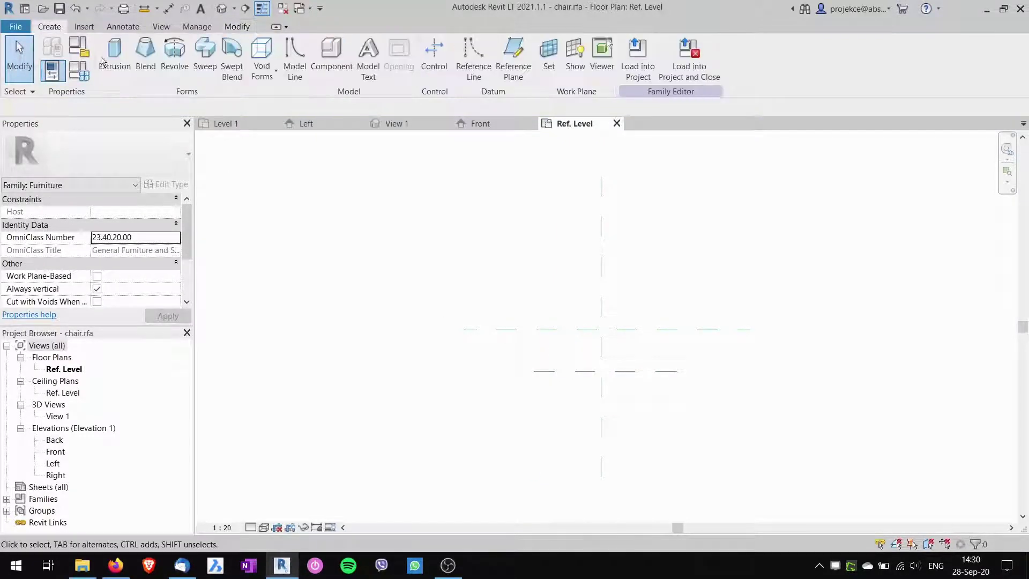
pyautogui.click(513, 54)
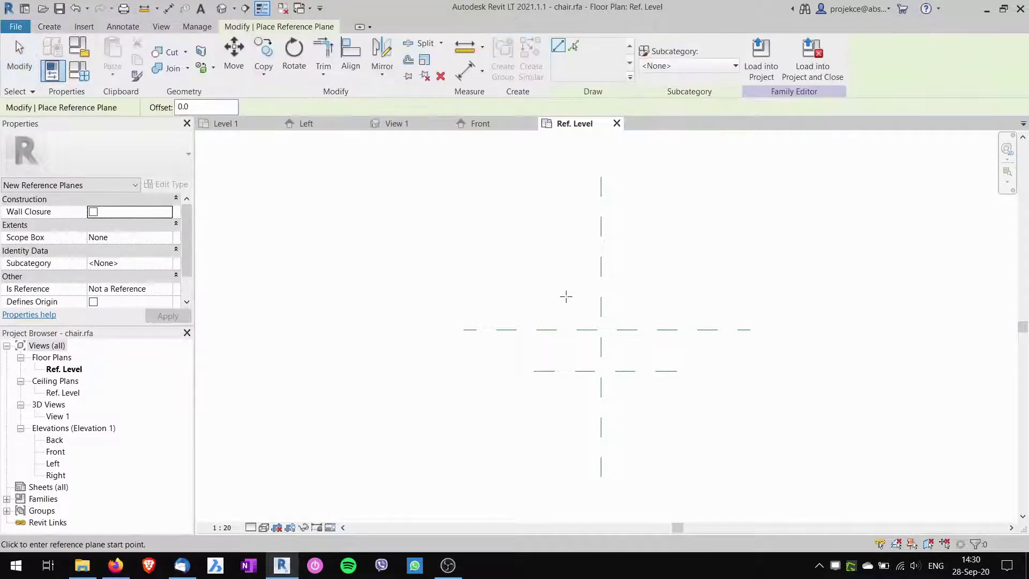
pyautogui.click(565, 296)
pyautogui.click(565, 407)
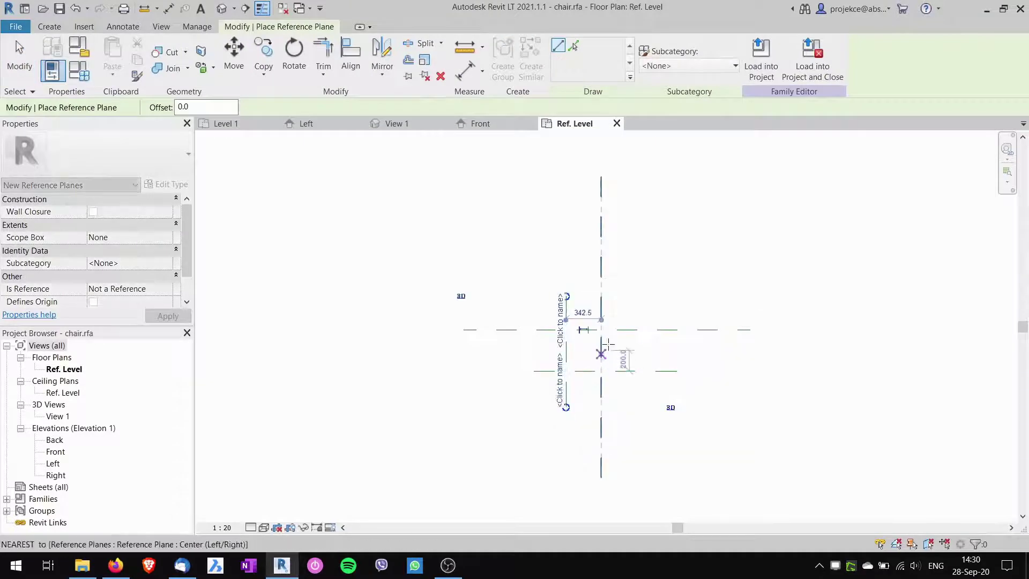
pyautogui.click(652, 297)
pyautogui.click(652, 407)
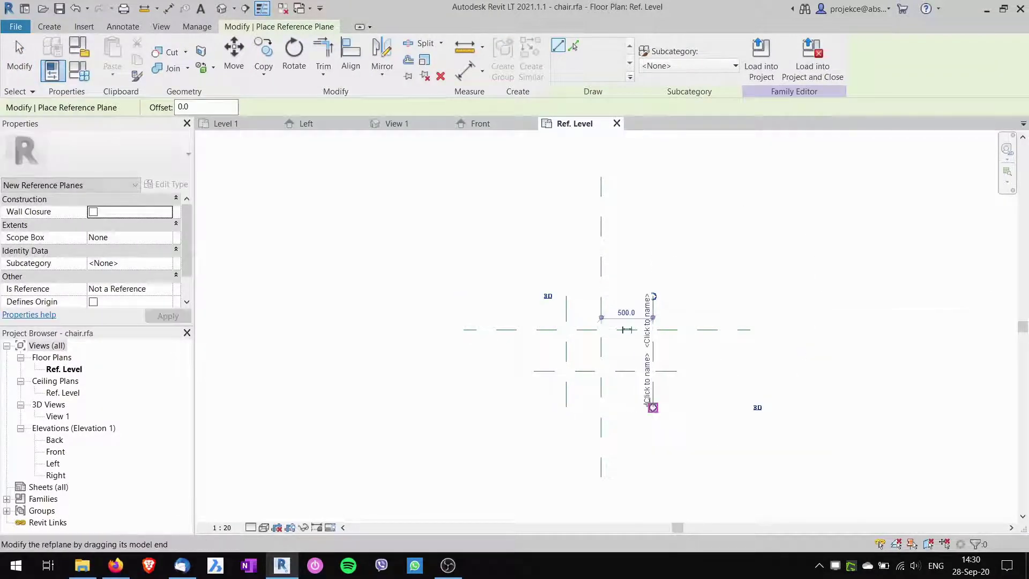
pyautogui.press('Escape')
pyautogui.press('Escape')
# Name the vertical reference plane on the left side of the centre left
pyautogui.click(567, 357)
pyautogui.click(558, 397)
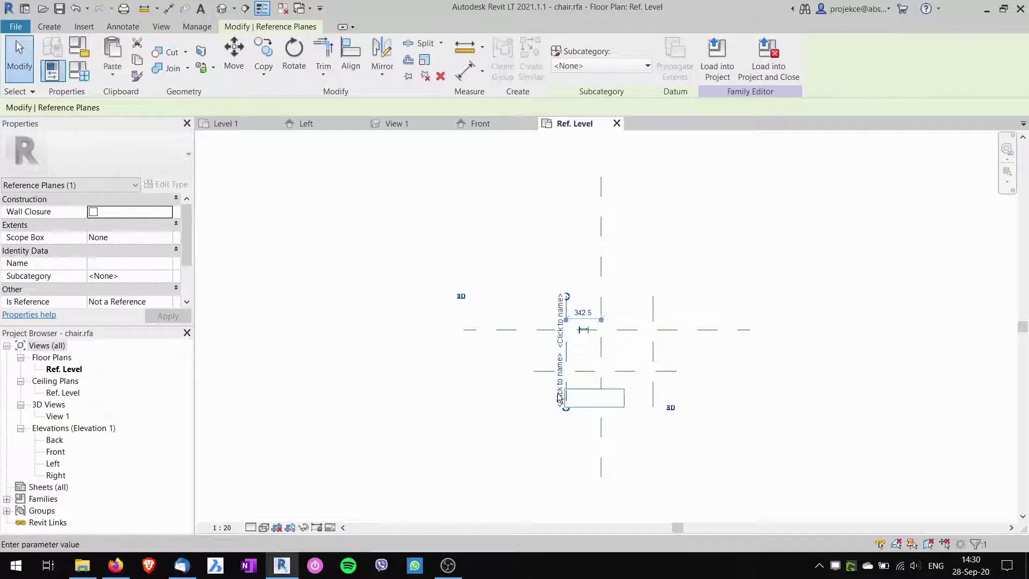
pyautogui.write('left')
pyautogui.press('Return')
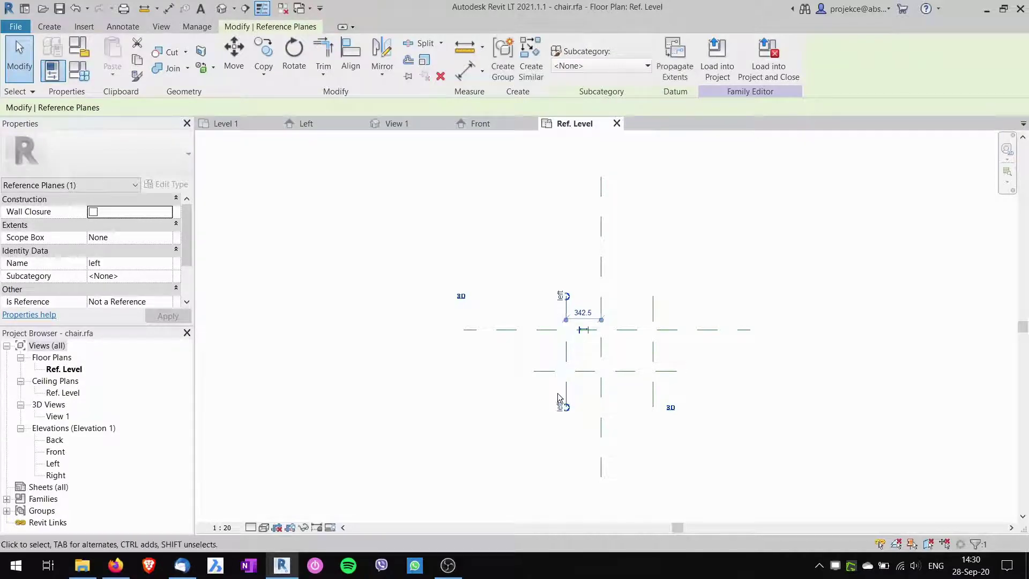
# Name the vertical reference plane on the right side of the centre right
pyautogui.click(652, 362)
pyautogui.click(645, 336)
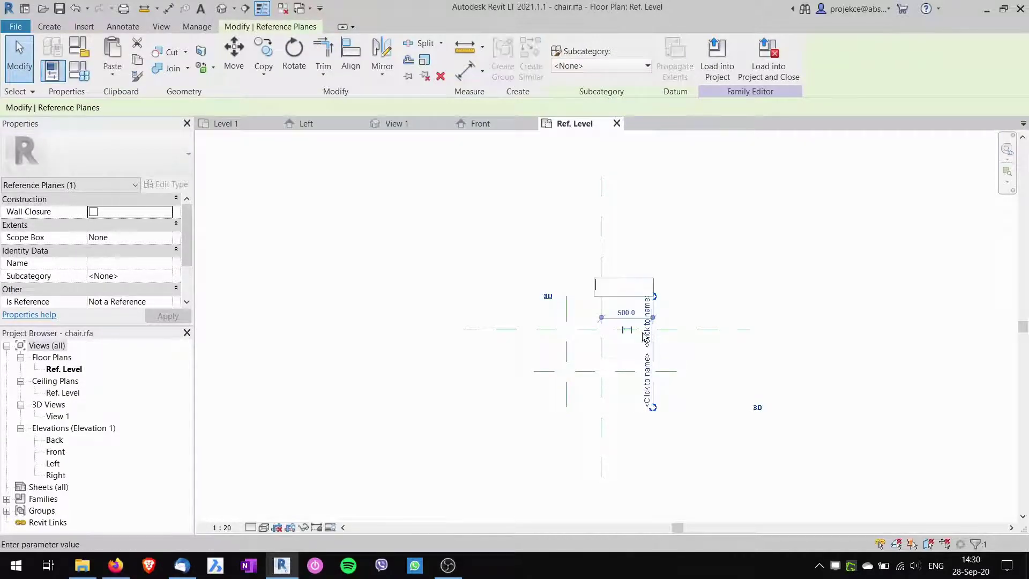
pyautogui.write('rigt')
pyautogui.write('ht')
pyautogui.press('Return')
pyautogui.press('Escape')
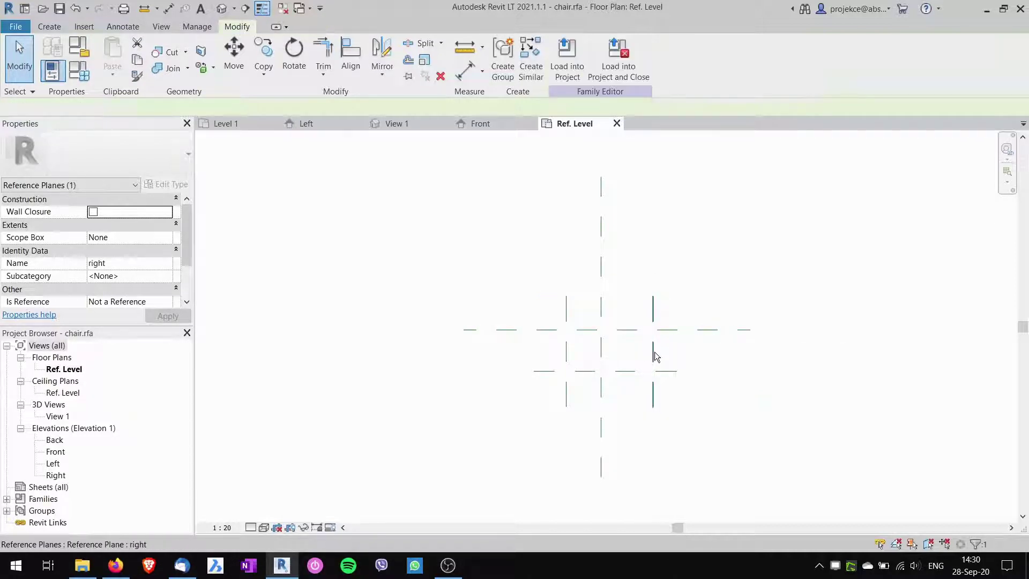
# Set the right and left reference planes each 210 mm from the Center (Left/Right) plane
pyautogui.click(656, 352)
pyautogui.click(627, 313)
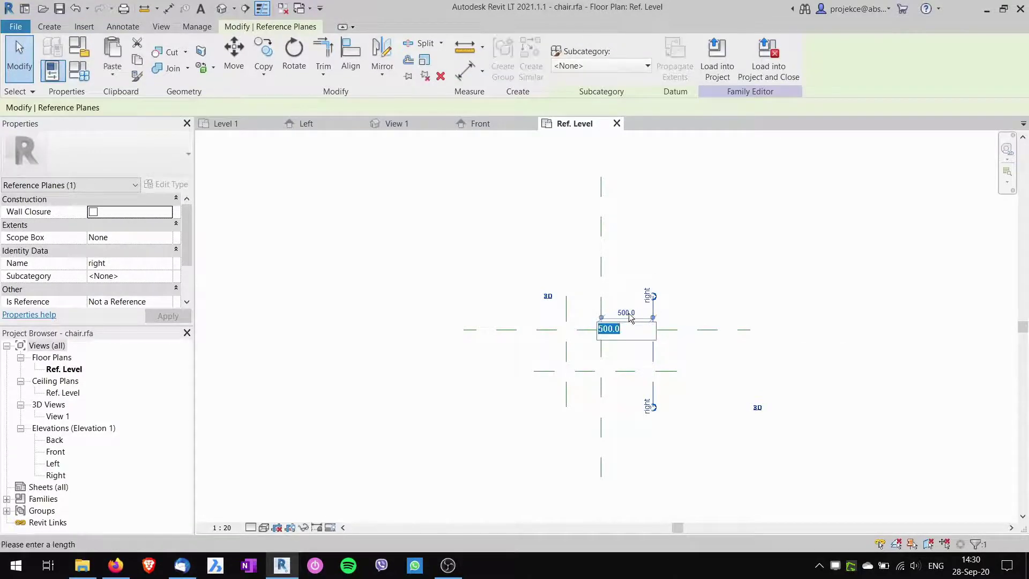
pyautogui.write('210')
pyautogui.press('Return')
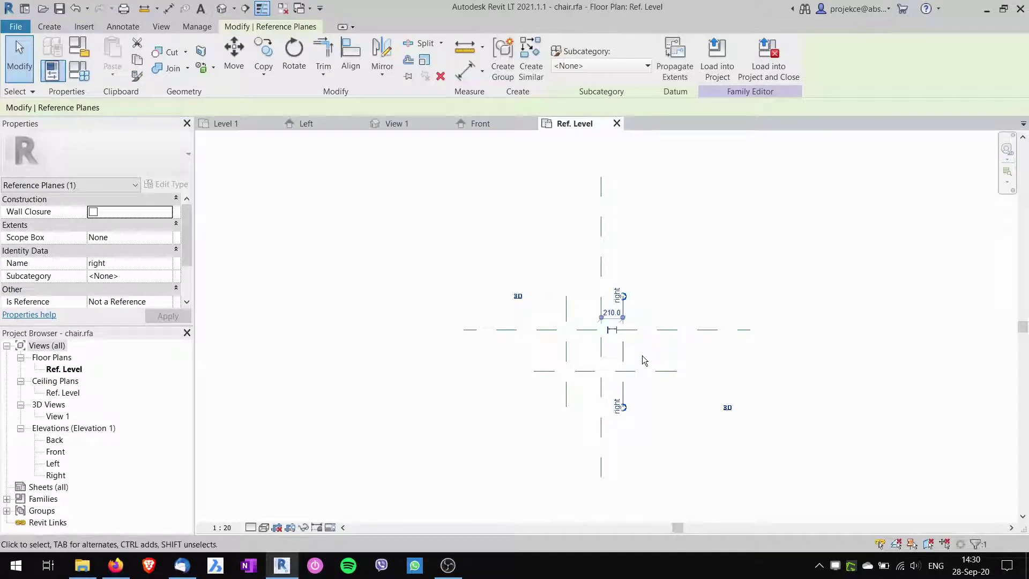
pyautogui.click(565, 351)
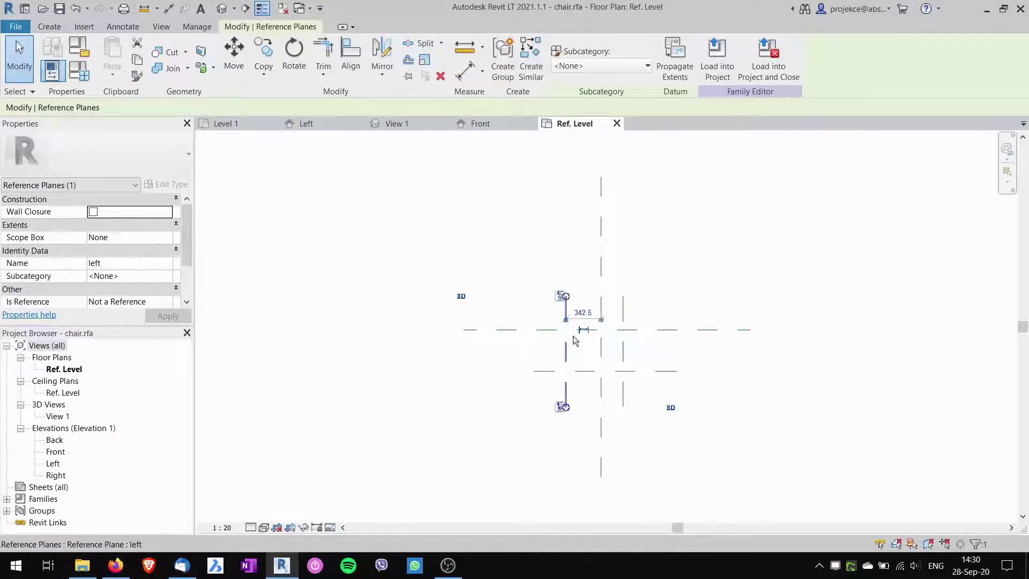
pyautogui.click(583, 312)
pyautogui.write('210')
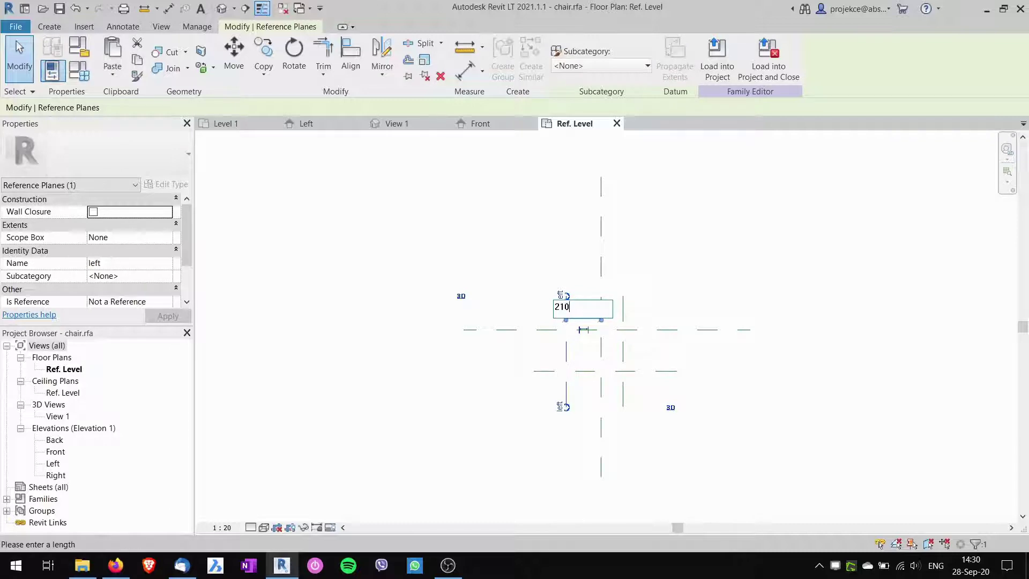
pyautogui.press('Return')
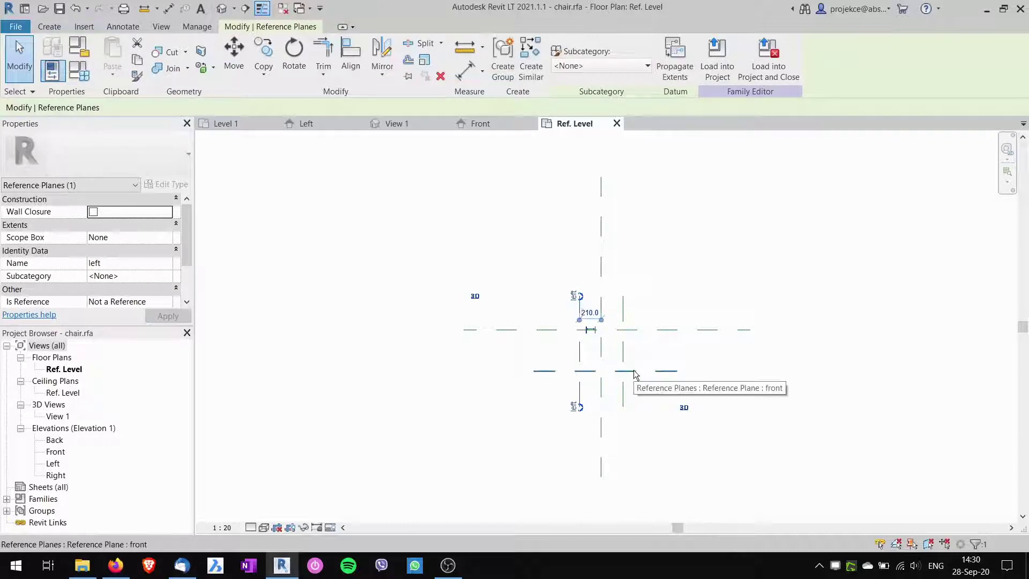
pyautogui.press('Escape')
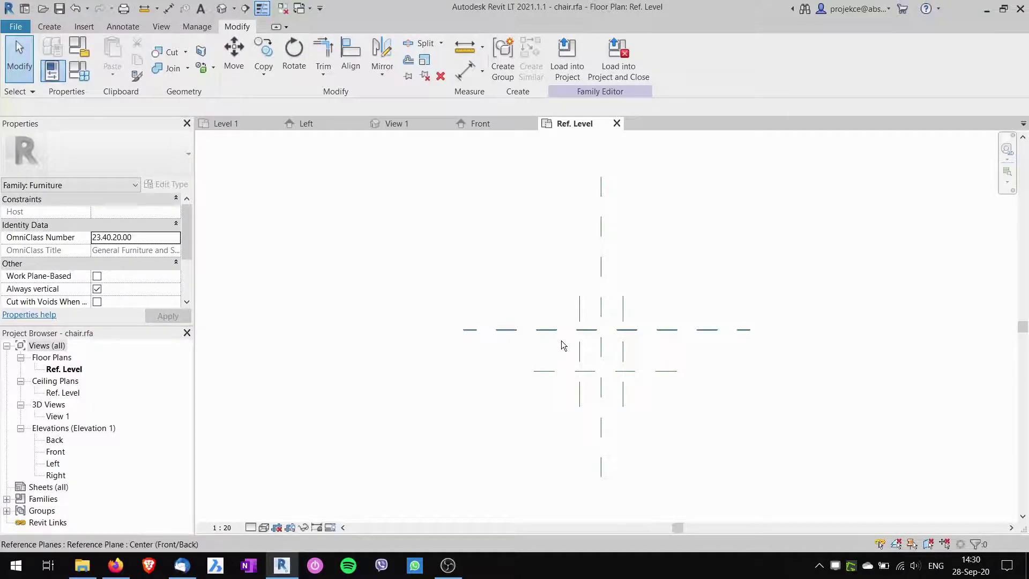
pyautogui.scroll(3, 665, 371)
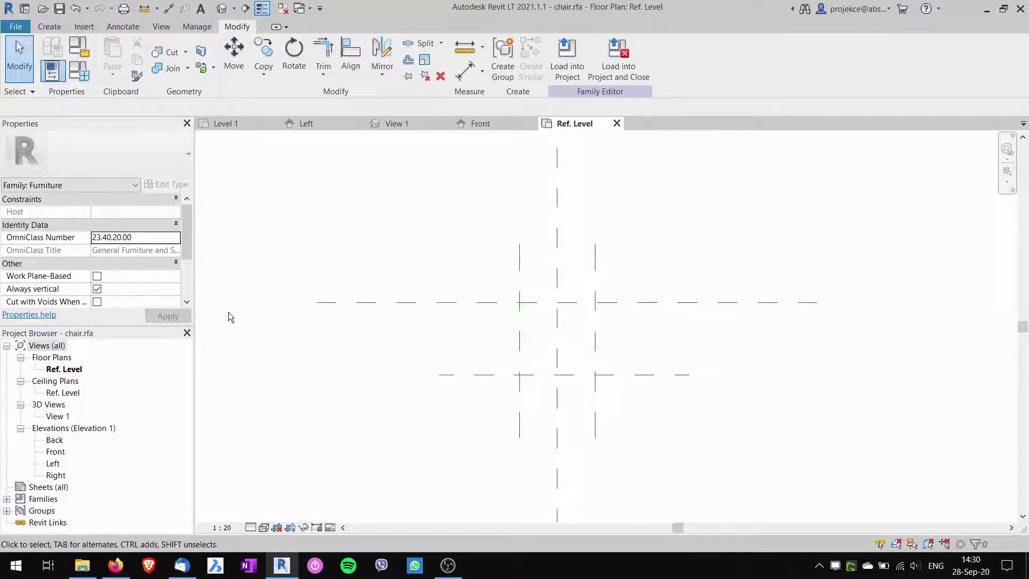
# In the Front elevation, draw a horizontal reference plane about 644 mm above Ref. Level and name it seat height
pyautogui.click(489, 128)
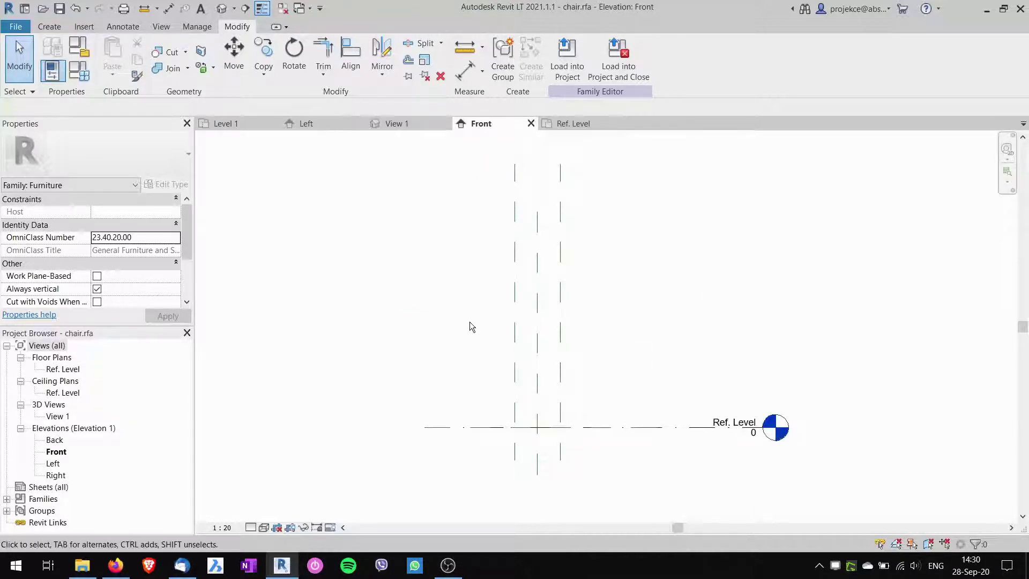
pyautogui.click(54, 28)
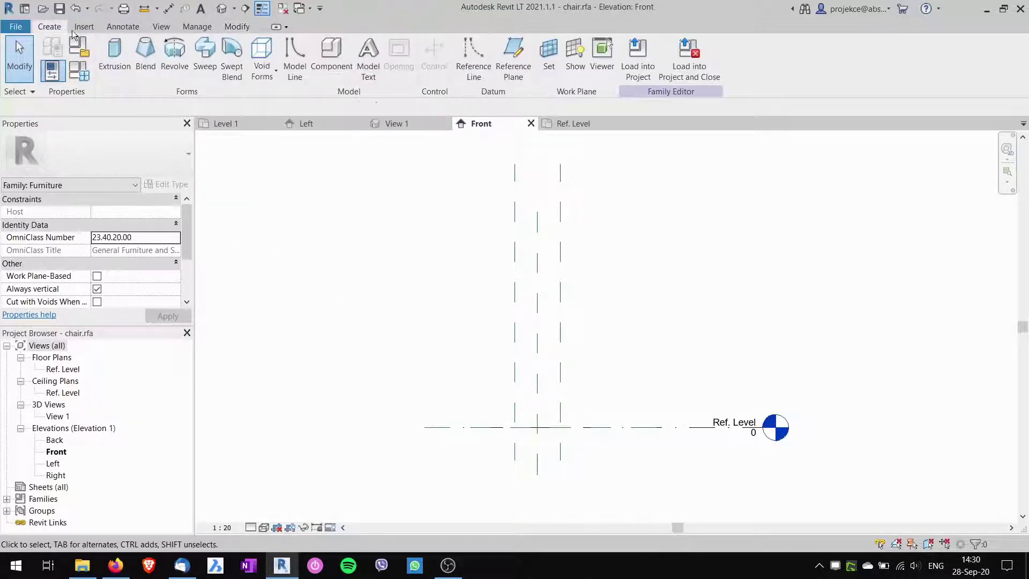
pyautogui.click(513, 56)
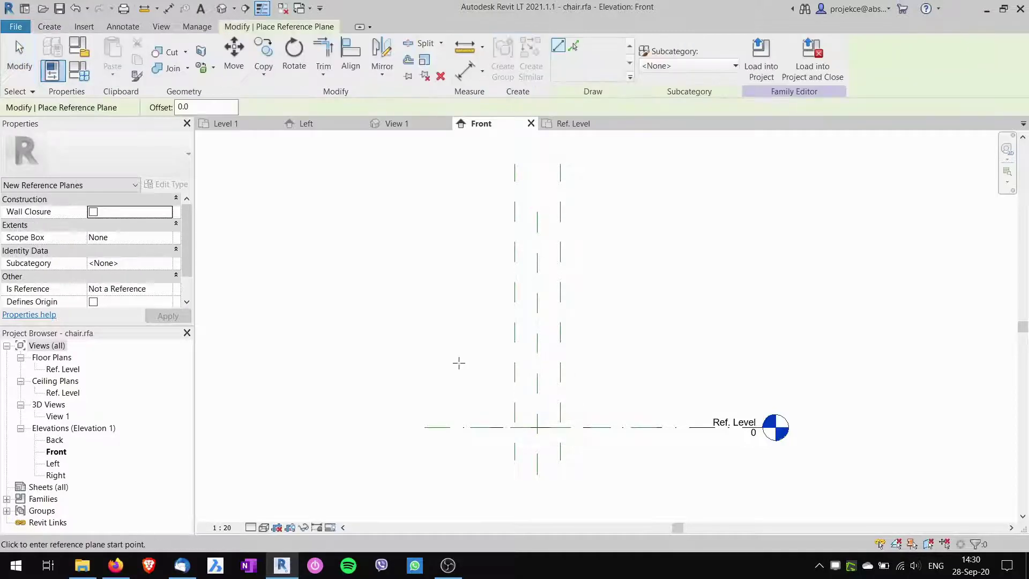
pyautogui.click(626, 357)
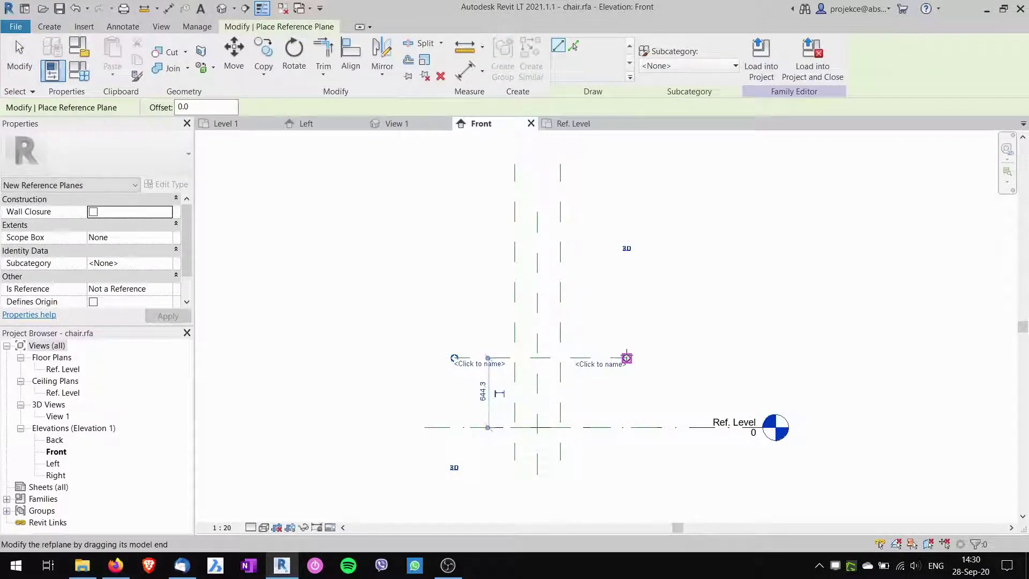
pyautogui.press('Escape')
pyautogui.click(602, 357)
pyautogui.click(601, 364)
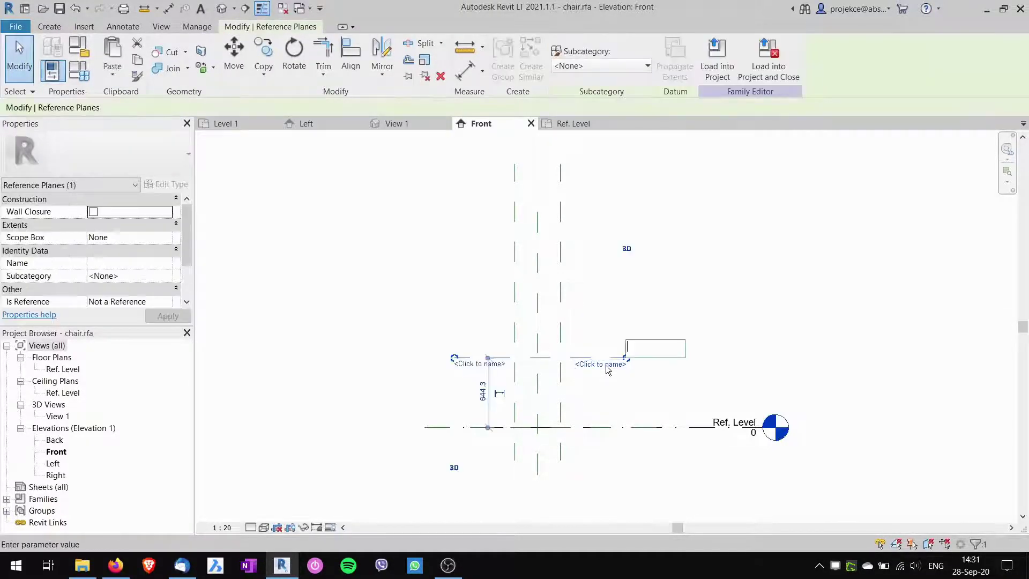
pyautogui.write('seat height')
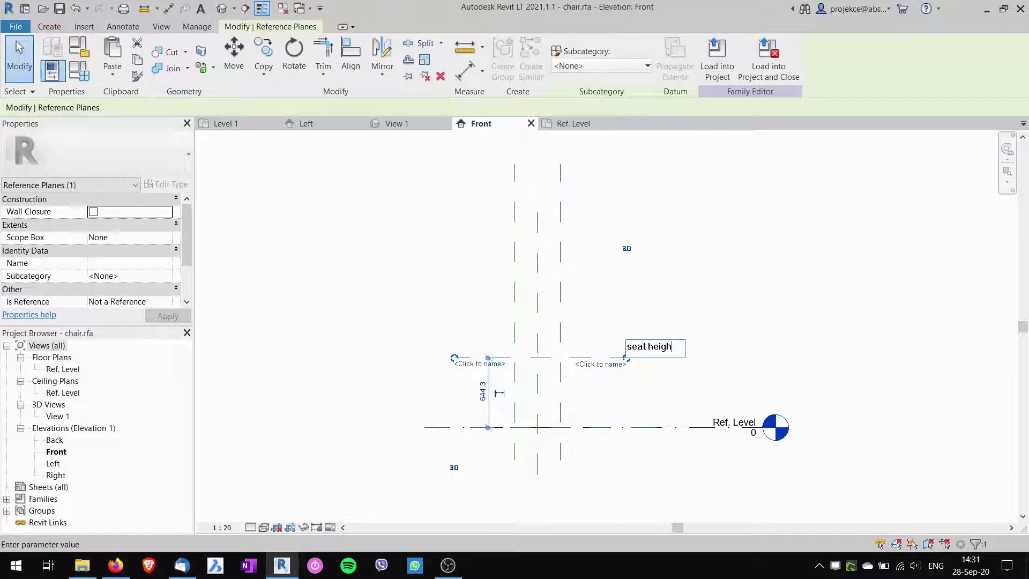
pyautogui.press('Return')
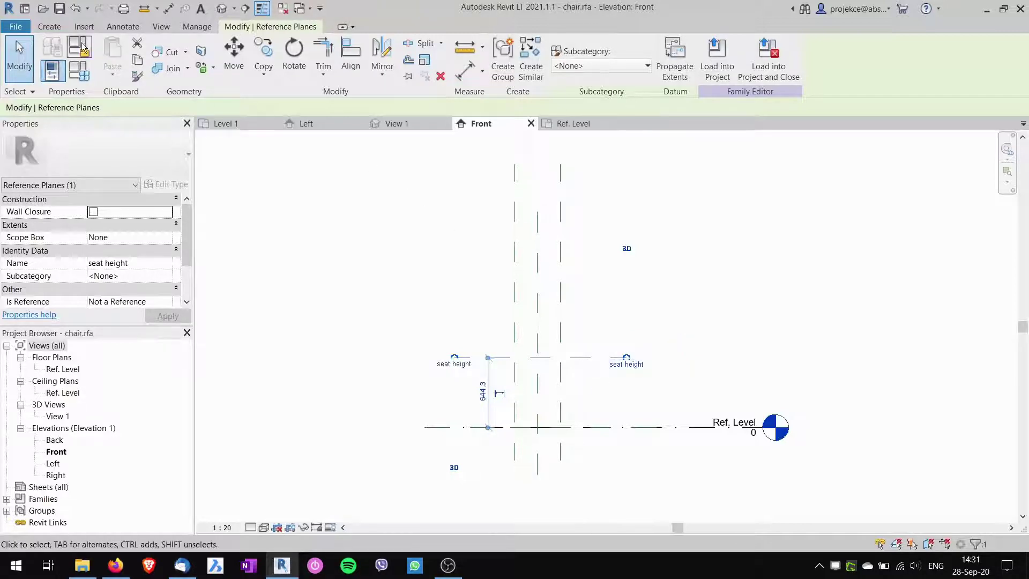
# Draw another horizontal reference plane about 725 mm above the seat height plane and name it support height
pyautogui.click(49, 26)
pyautogui.click(513, 59)
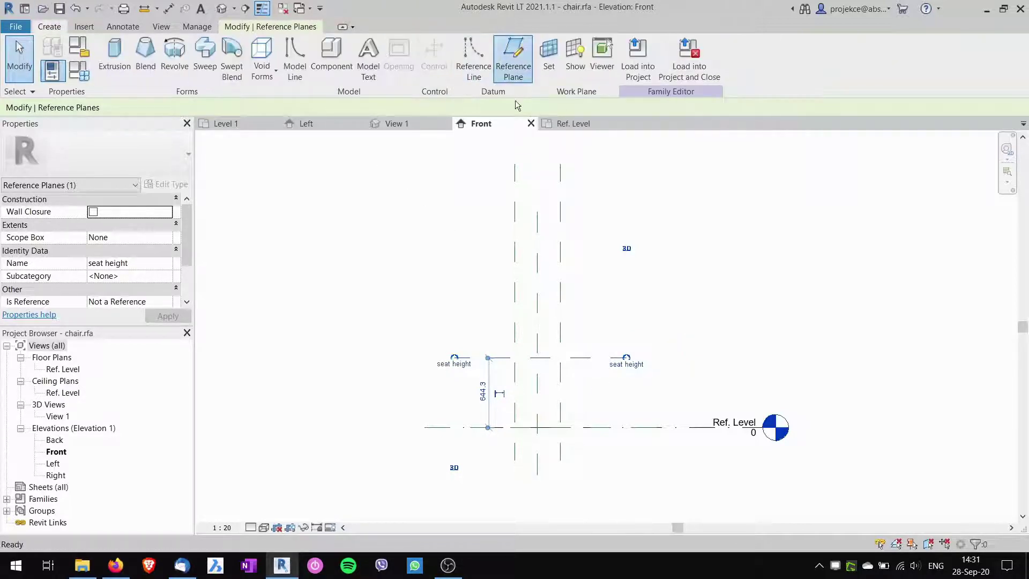
pyautogui.click(463, 279)
pyautogui.click(626, 279)
pyautogui.press('Escape')
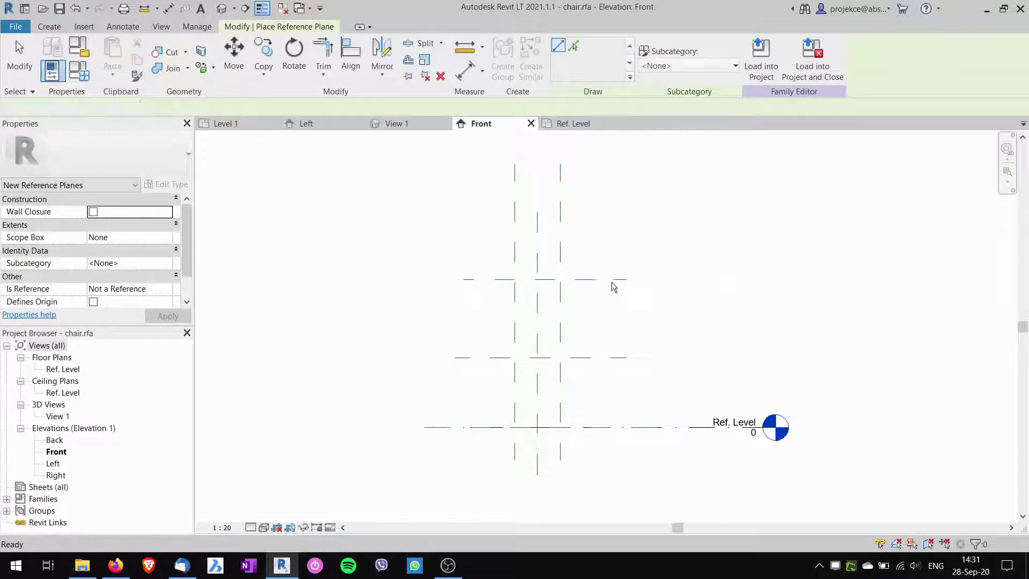
pyautogui.click(608, 286)
pyautogui.write('sup')
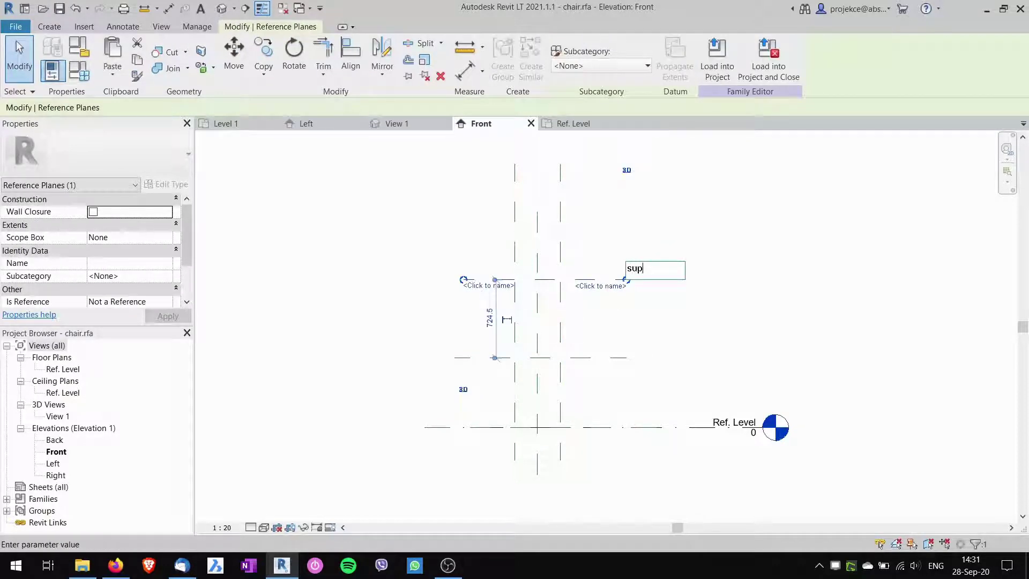
pyautogui.write('port height')
pyautogui.press('Return')
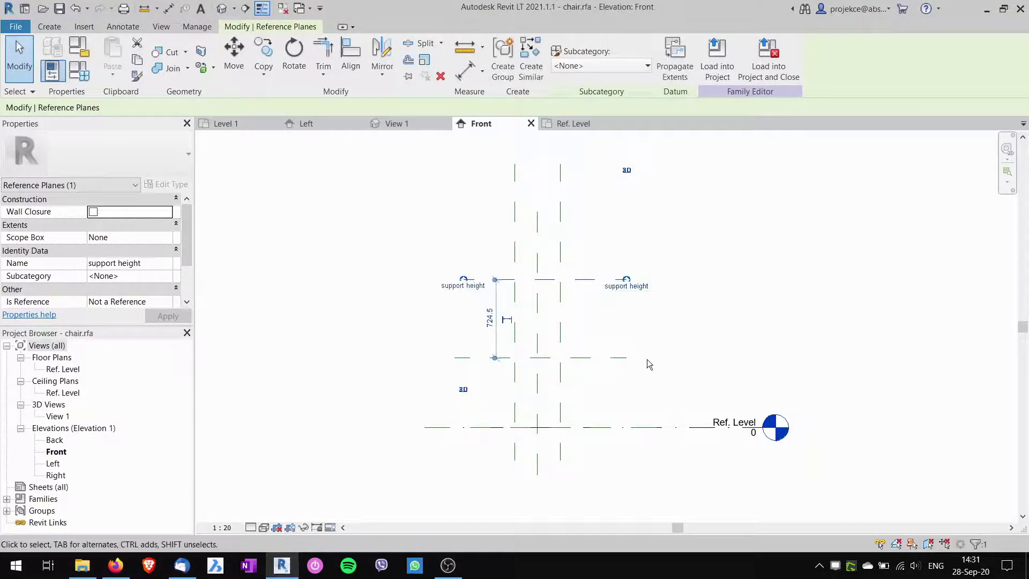
pyautogui.press('Escape')
# Set the seat height reference plane's distance above Ref. Level to 420 mm
pyautogui.click(616, 359)
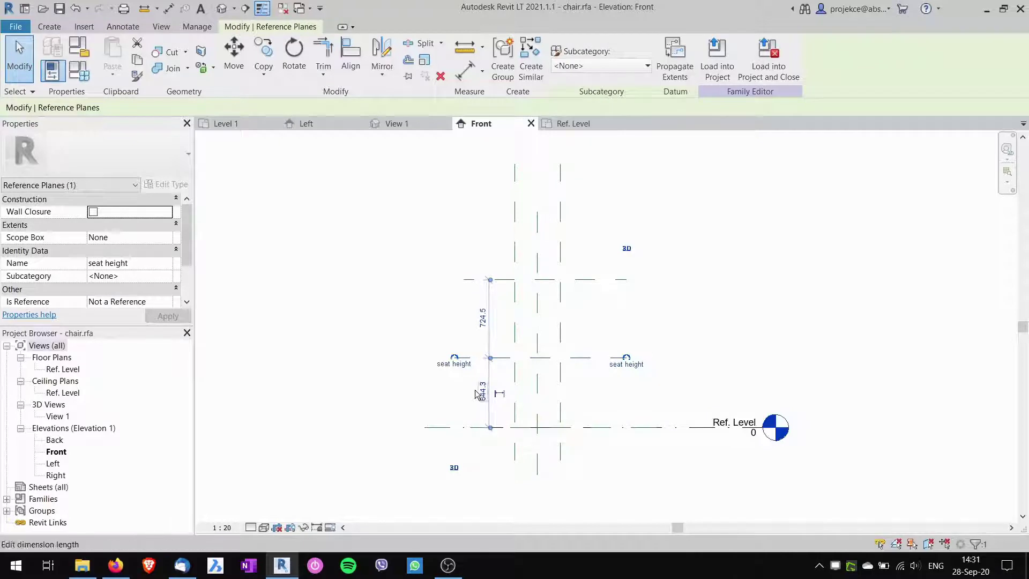
pyautogui.click(482, 393)
pyautogui.write('420')
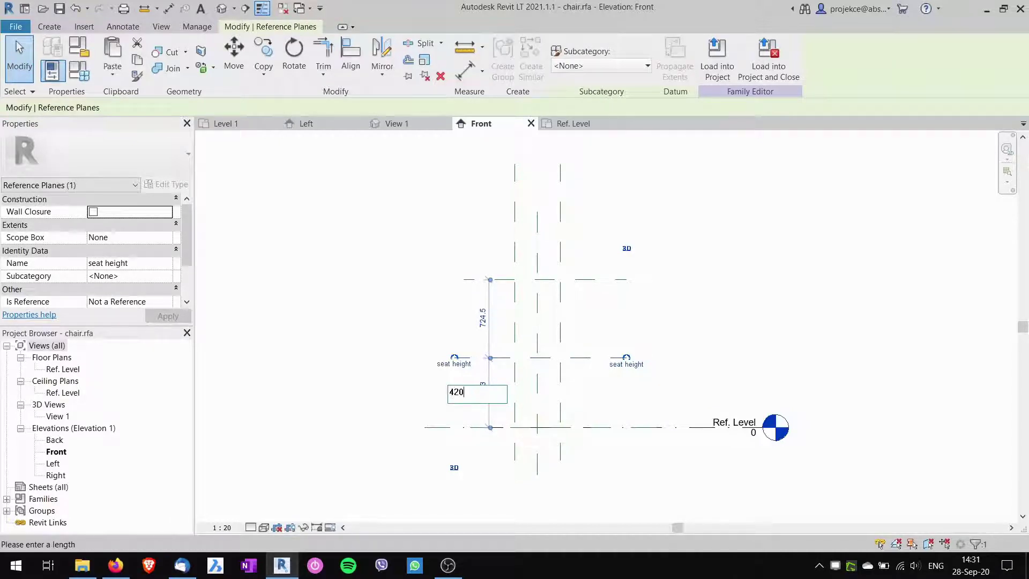
pyautogui.press('Return')
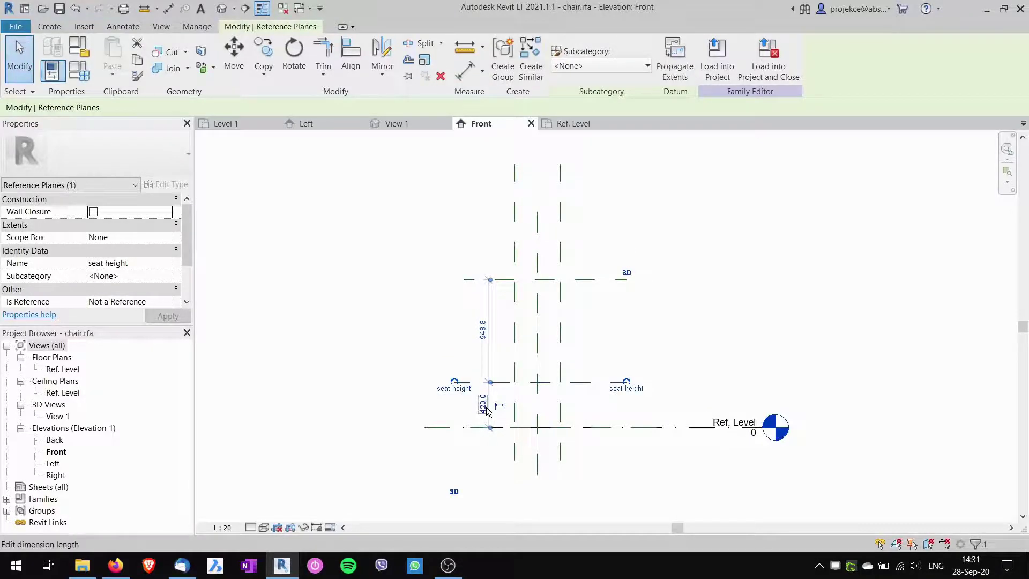
# Set the support height reference plane's distance above the seat height plane to 500 mm
pyautogui.click(562, 279)
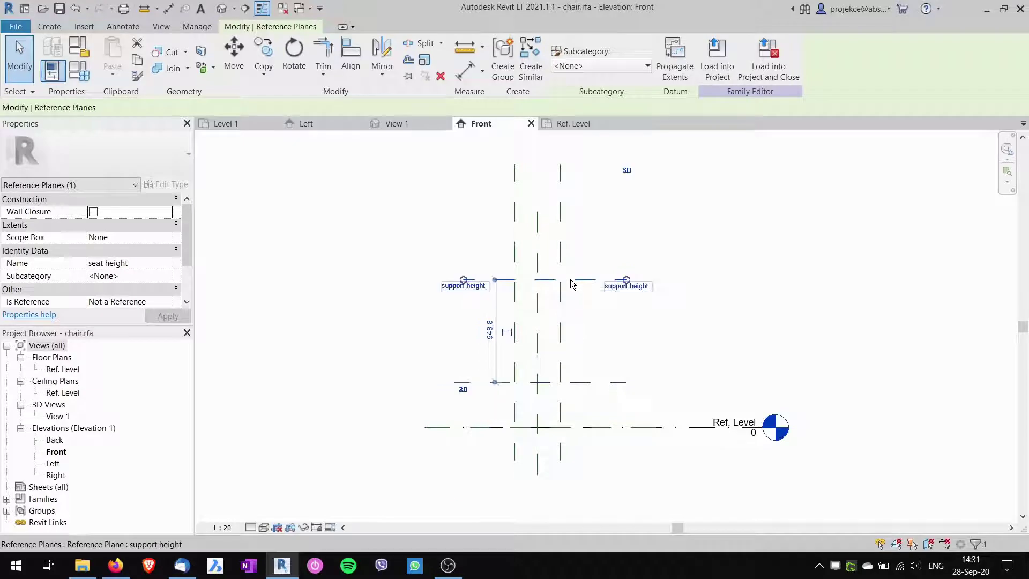
pyautogui.click(488, 333)
pyautogui.write('500')
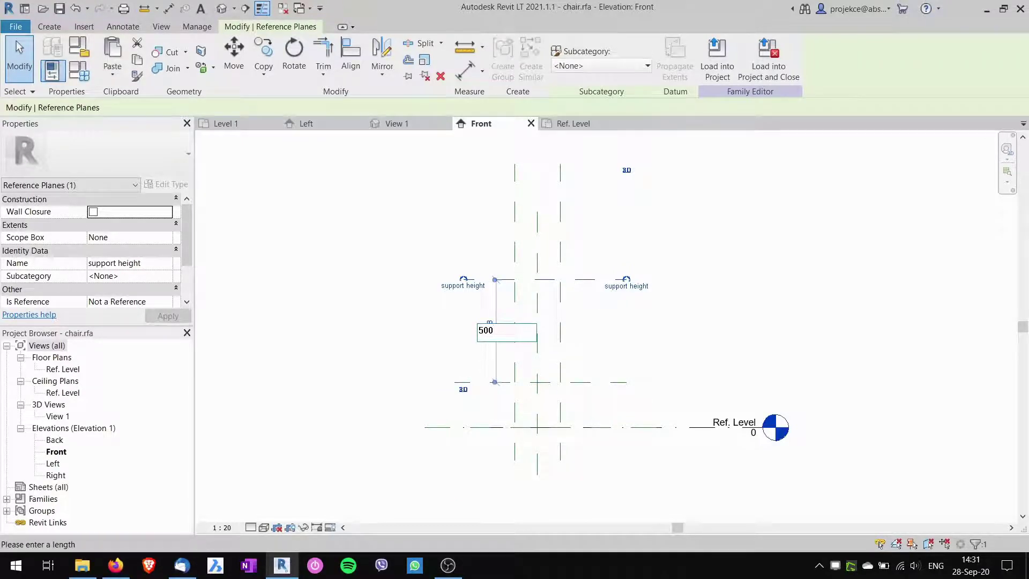
pyautogui.press('Return')
pyautogui.click(588, 398)
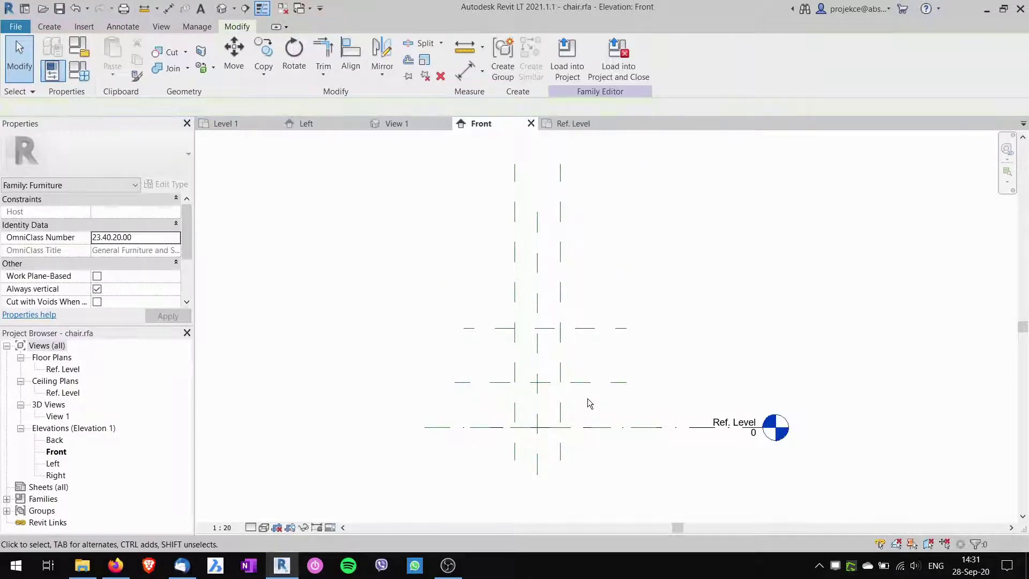
pyautogui.click(597, 326)
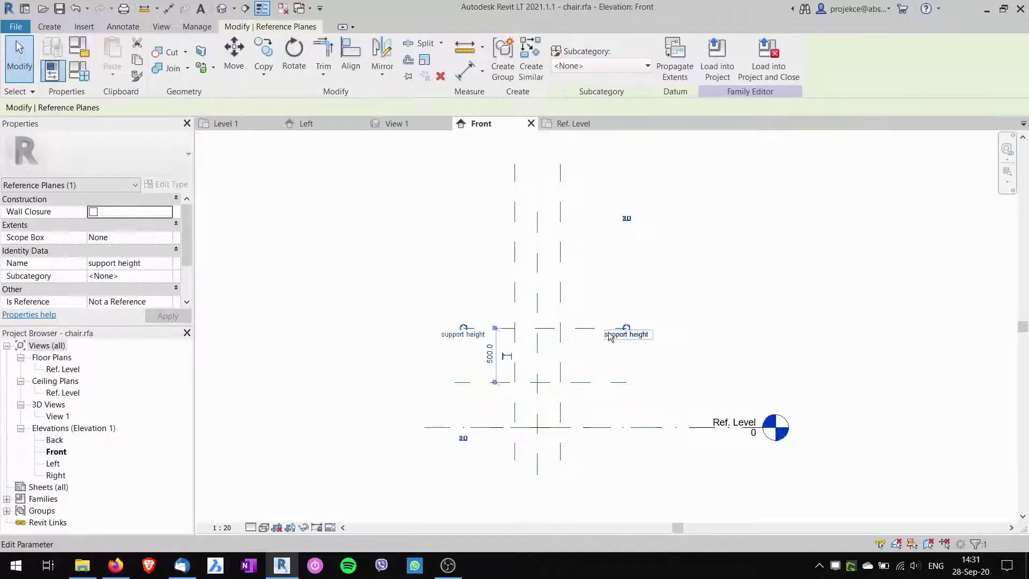
pyautogui.click(741, 294)
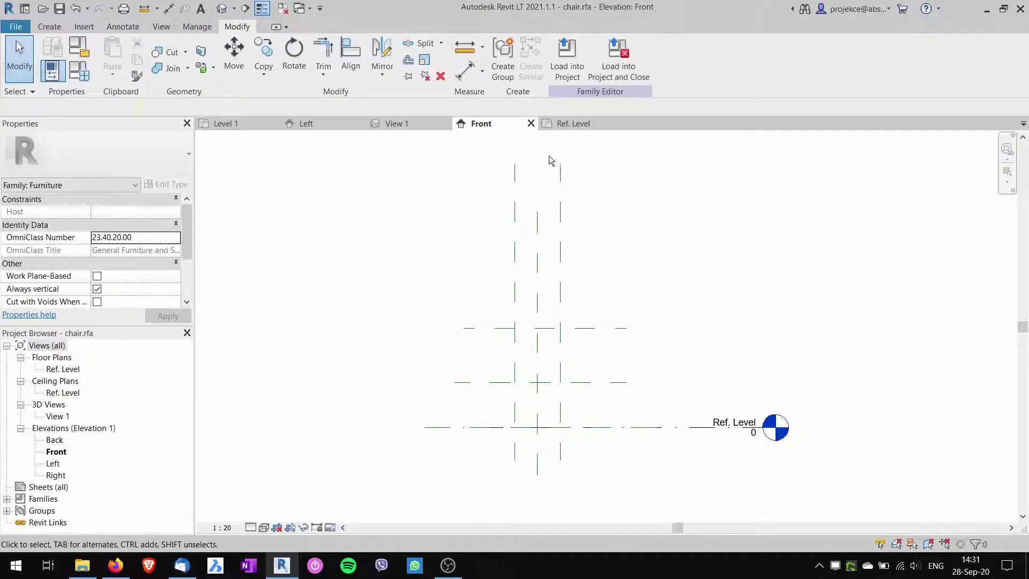
# In the Ref. Level plan, extrude a 420 × 400 mm rectangle bounded by the left, right, front and Center (Front/Back) planes, 250 mm deep
pyautogui.click(571, 125)
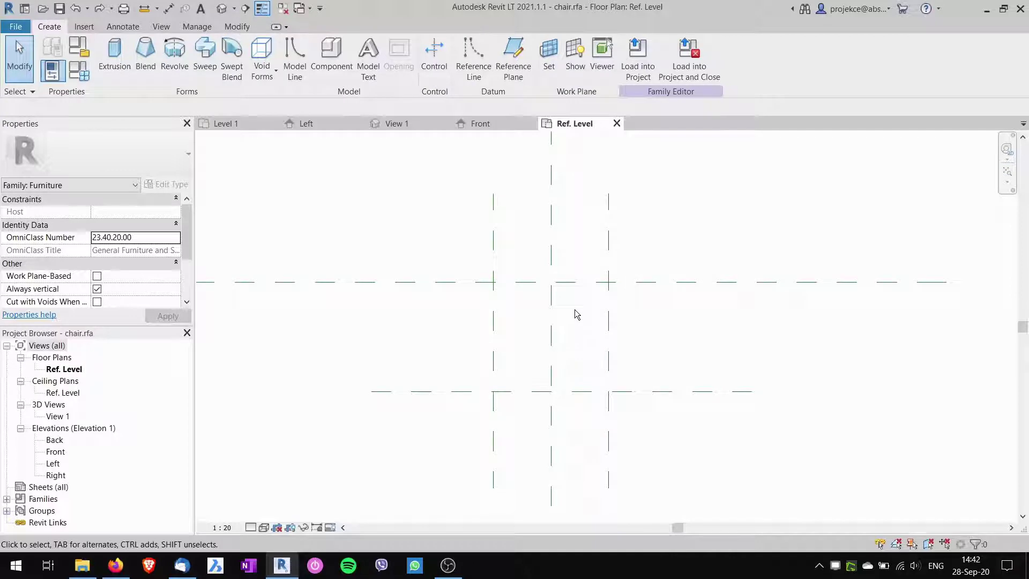
pyautogui.click(122, 67)
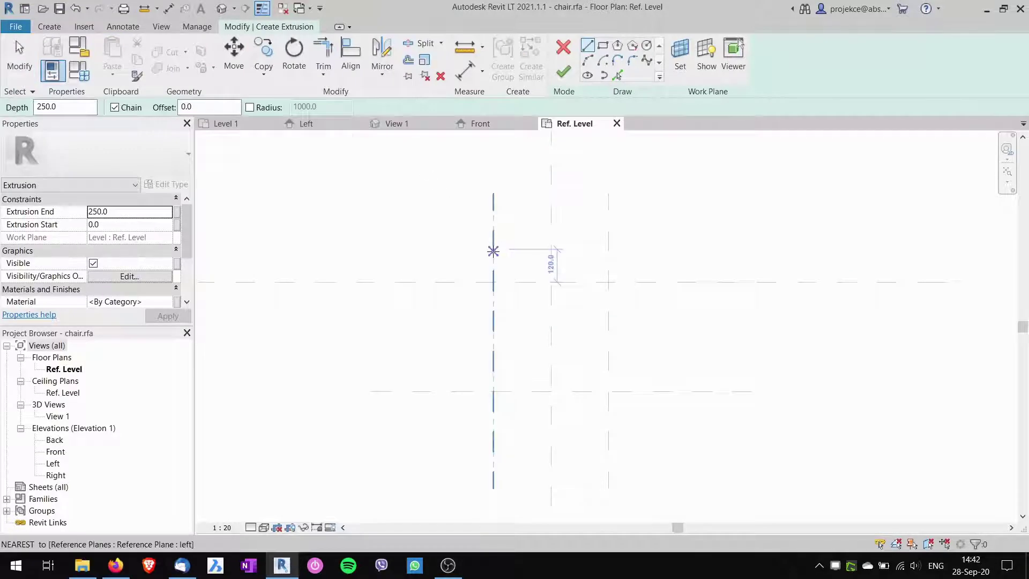
pyautogui.click(493, 281)
pyautogui.click(493, 391)
pyautogui.click(608, 391)
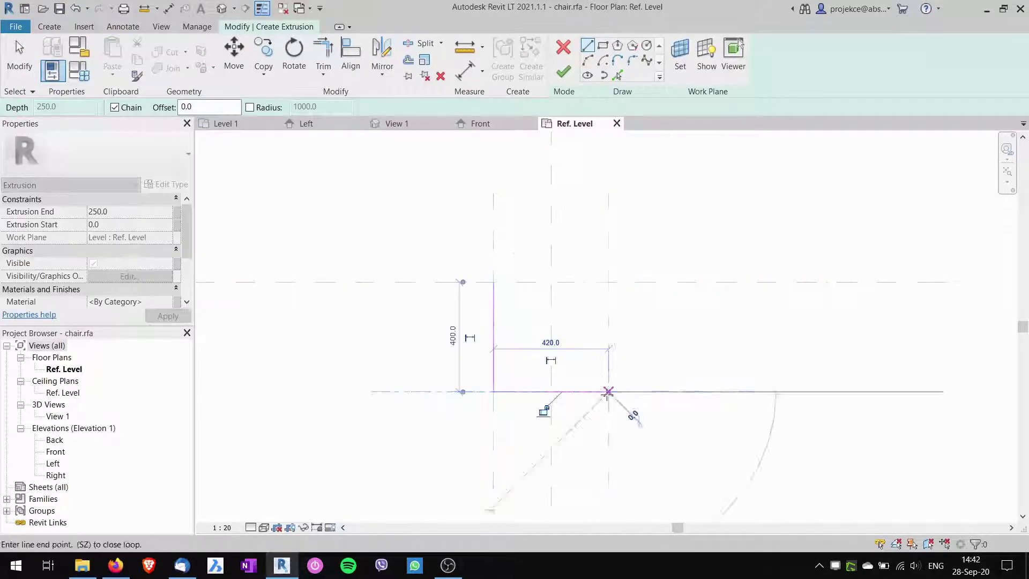
pyautogui.click(608, 281)
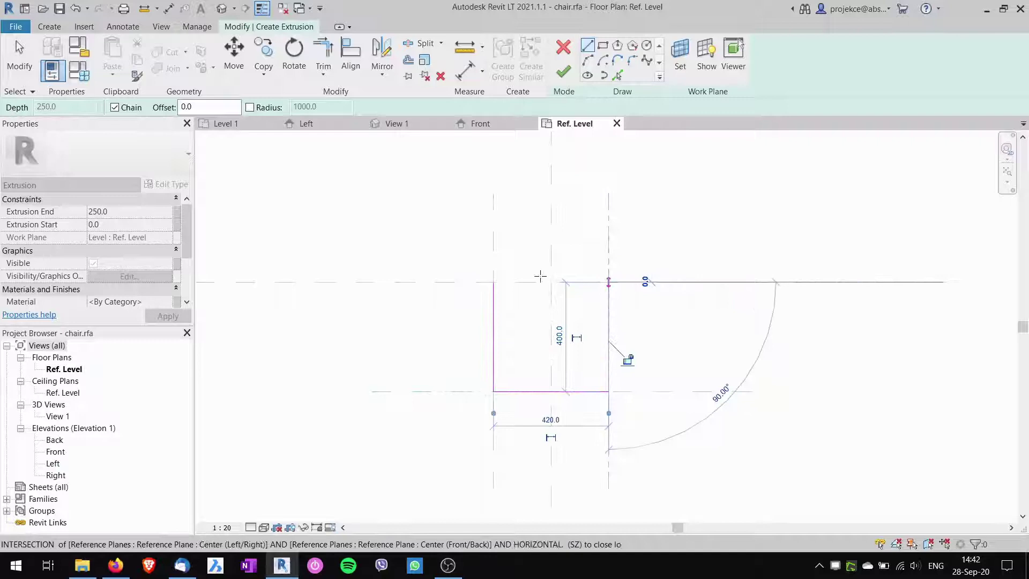
pyautogui.click(493, 282)
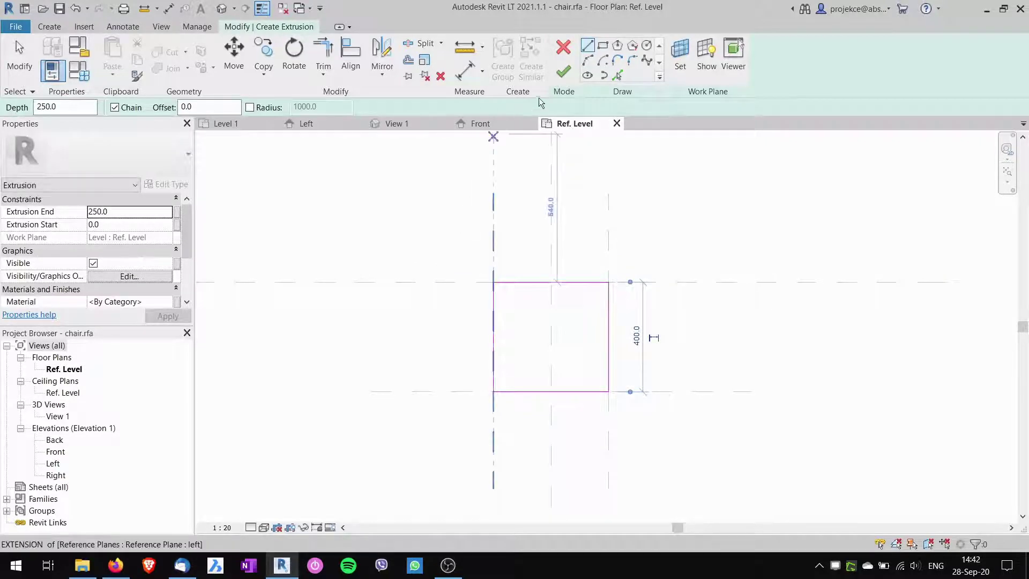
pyautogui.click(562, 72)
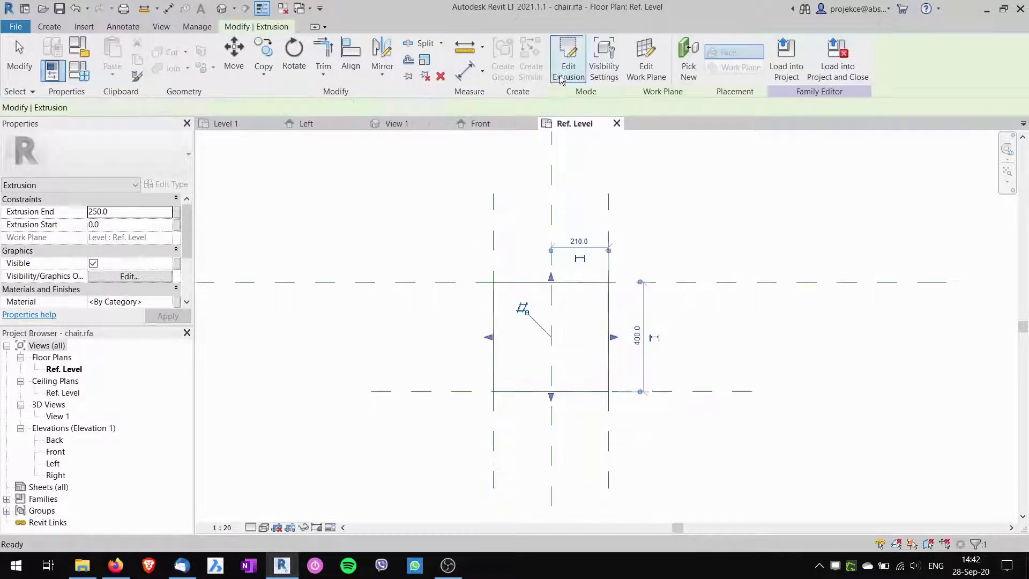
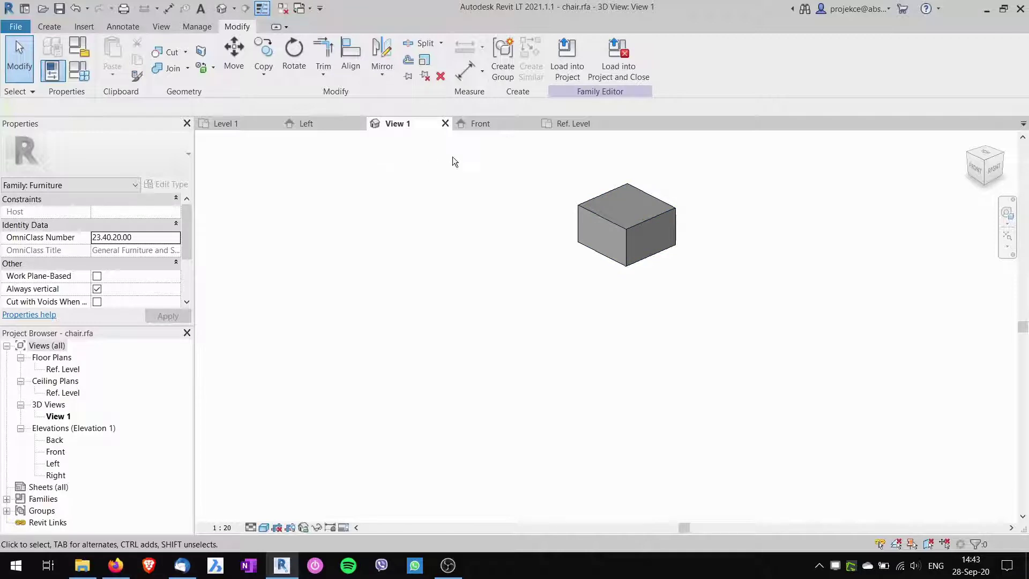
# In the Front elevation, stretch the top face of the box extrusion up to the seat height reference plane
pyautogui.click(486, 126)
pyautogui.scroll(3, 577, 429)
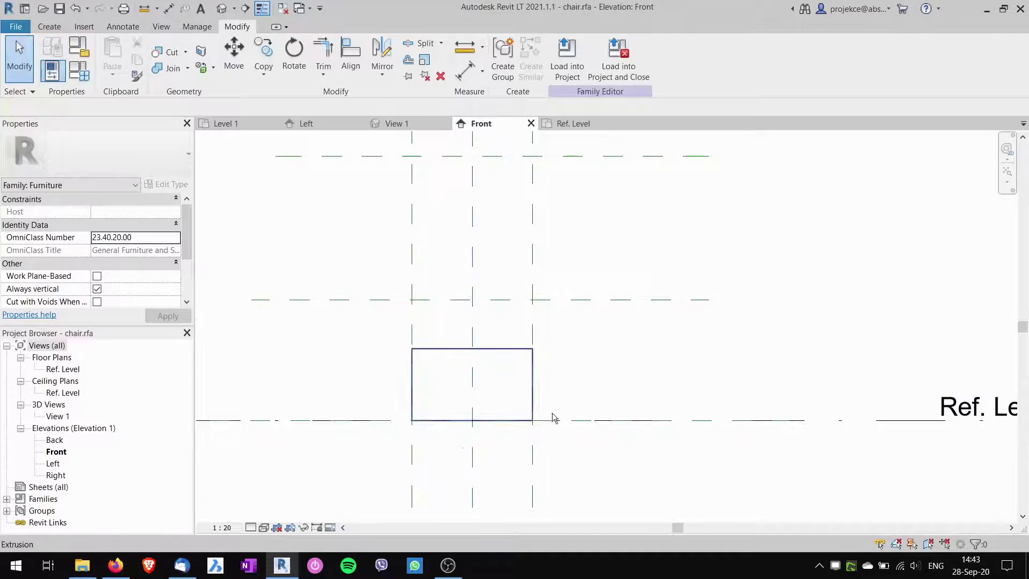
pyautogui.scroll(-1, 660, 437)
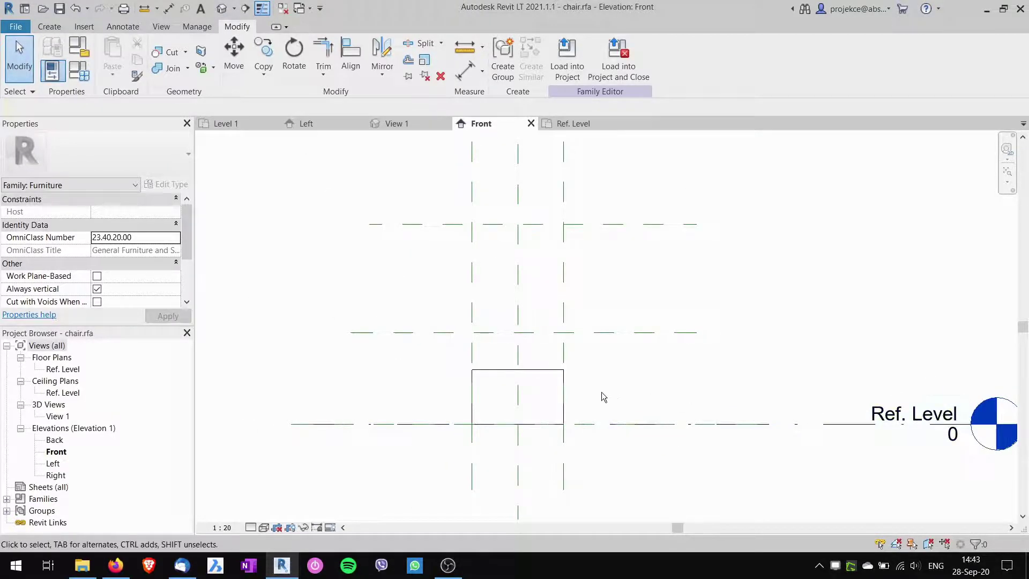
pyautogui.click(541, 370)
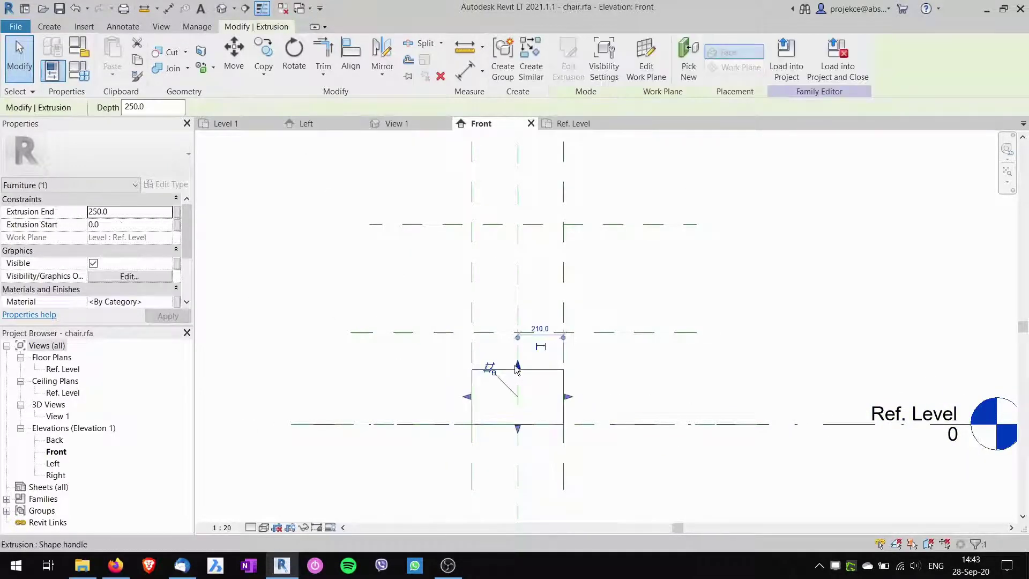
pyautogui.moveTo(517, 368); pyautogui.dragTo(517, 339)
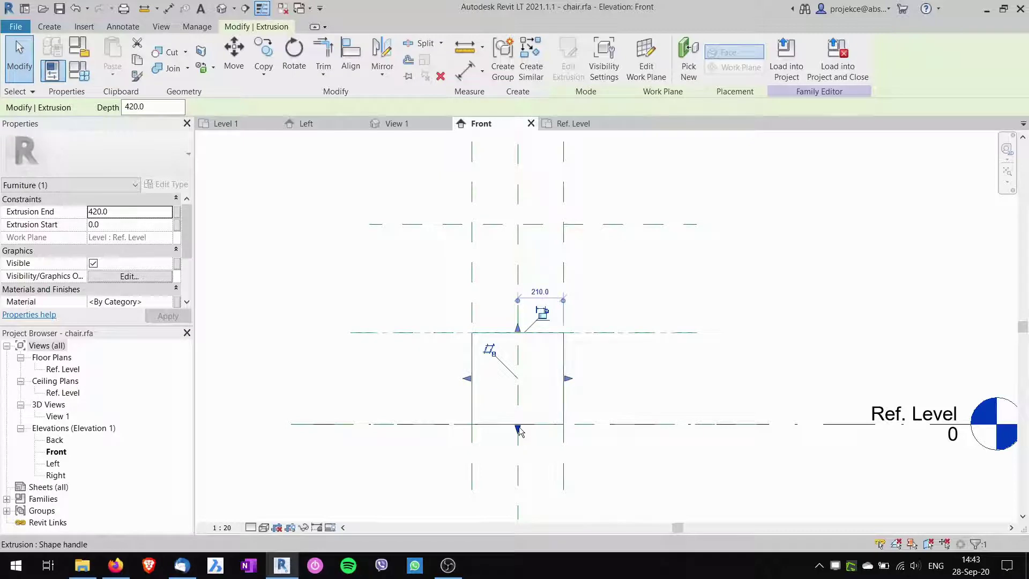
# Raise the underside of the extrusion to form a thin seat, setting its Extrusion Start to 380 mm, and check it in 3D
pyautogui.moveTo(518, 429); pyautogui.dragTo(517, 345)
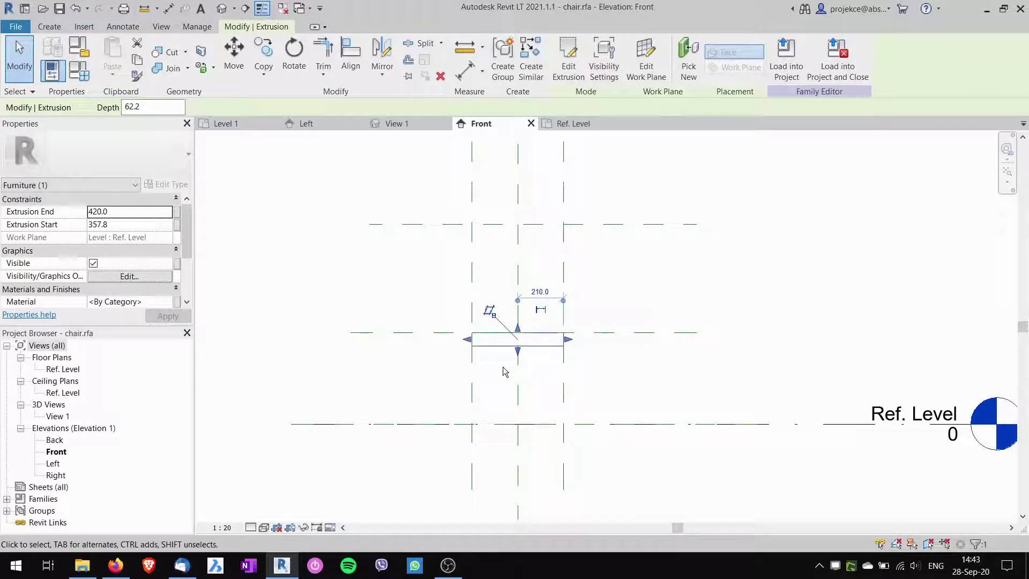
pyautogui.scroll(2, 524, 355)
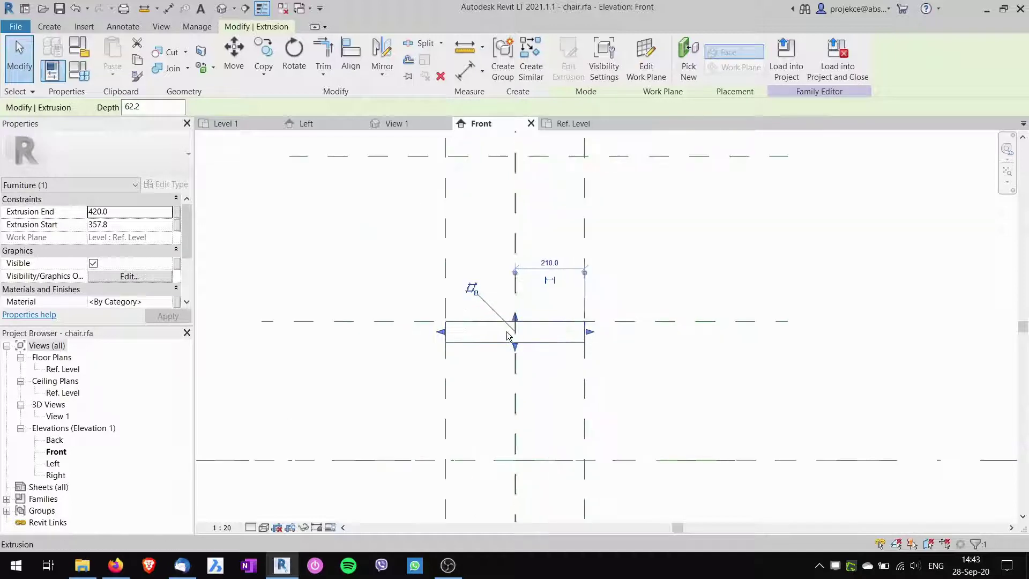
pyautogui.moveTo(517, 354); pyautogui.dragTo(516, 346)
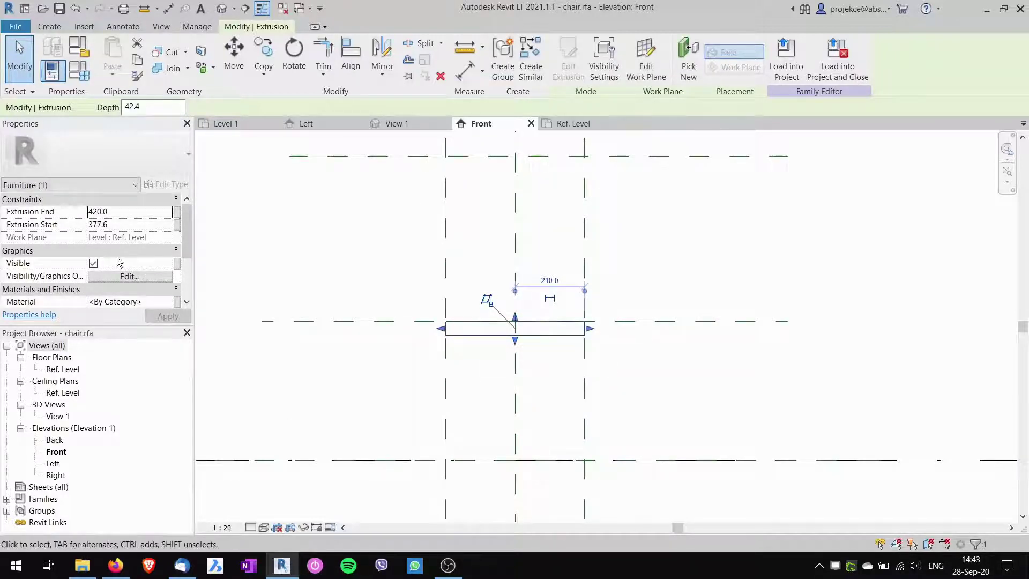
pyautogui.click(128, 225)
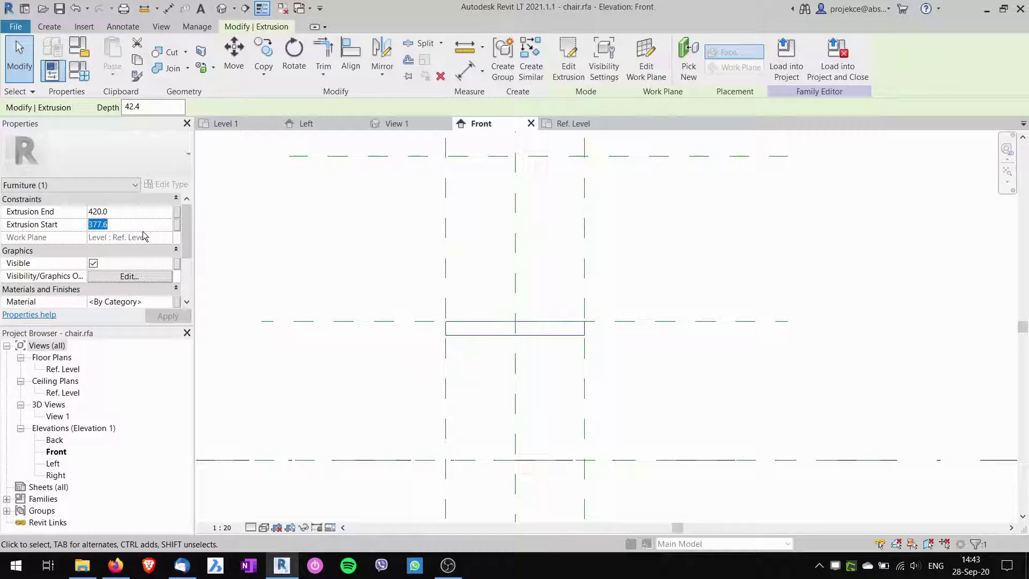
pyautogui.write('380')
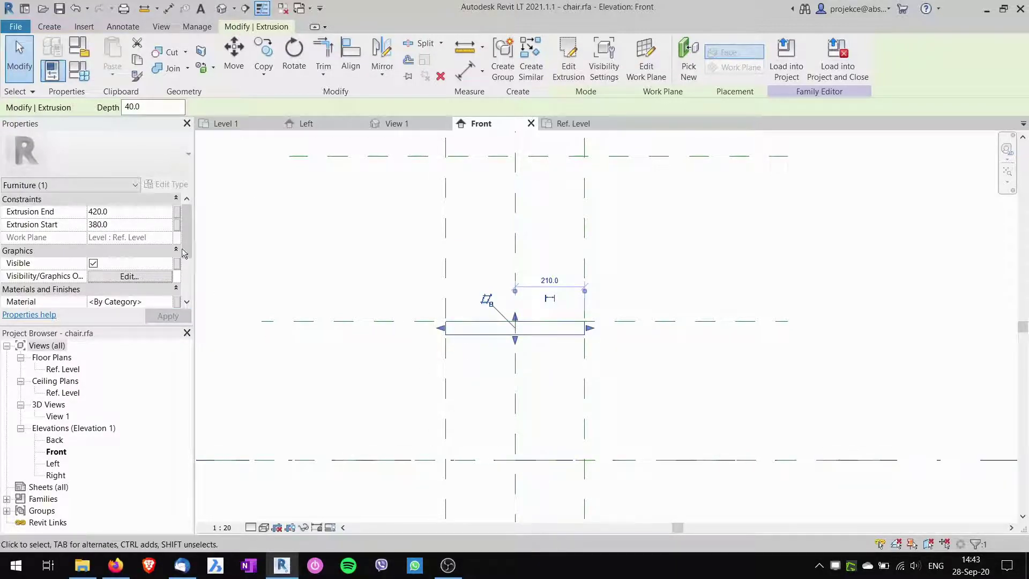
pyautogui.click(396, 123)
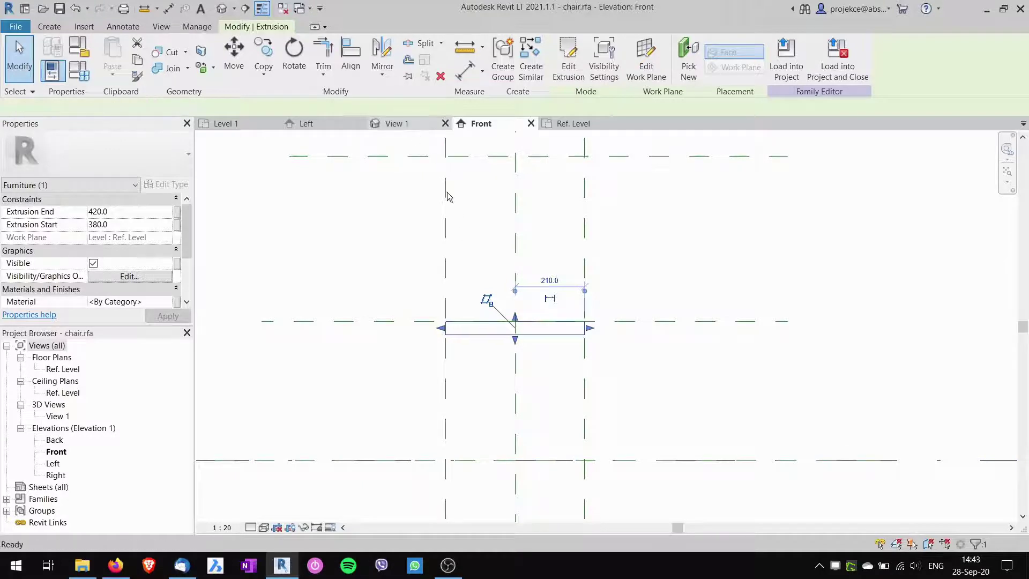
pyautogui.moveTo(630, 258); pyautogui.dragTo(561, 311, button='middle')
pyautogui.scroll(2, 605, 262)
pyautogui.click(647, 215)
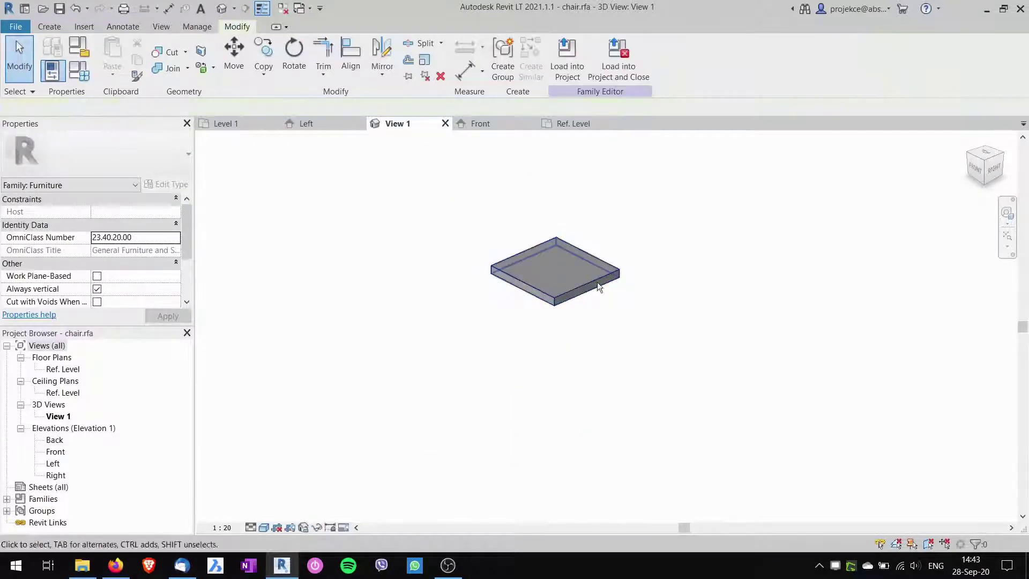
# In the Ref. Level plan, start a new extrusion and sketch a rectangle about 80 × 100 mm inside the seat's back-left corner
pyautogui.click(575, 123)
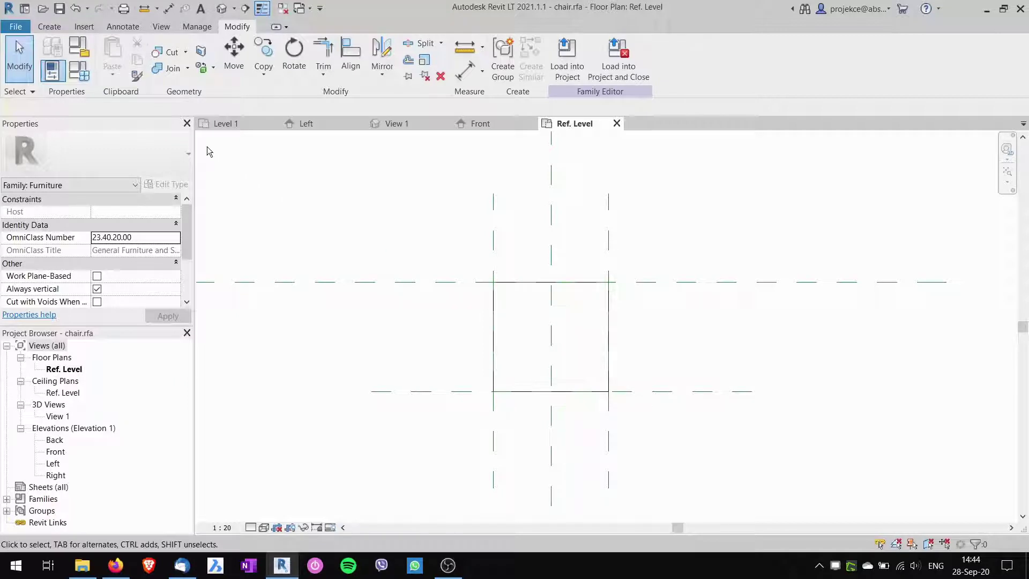
pyautogui.click(49, 26)
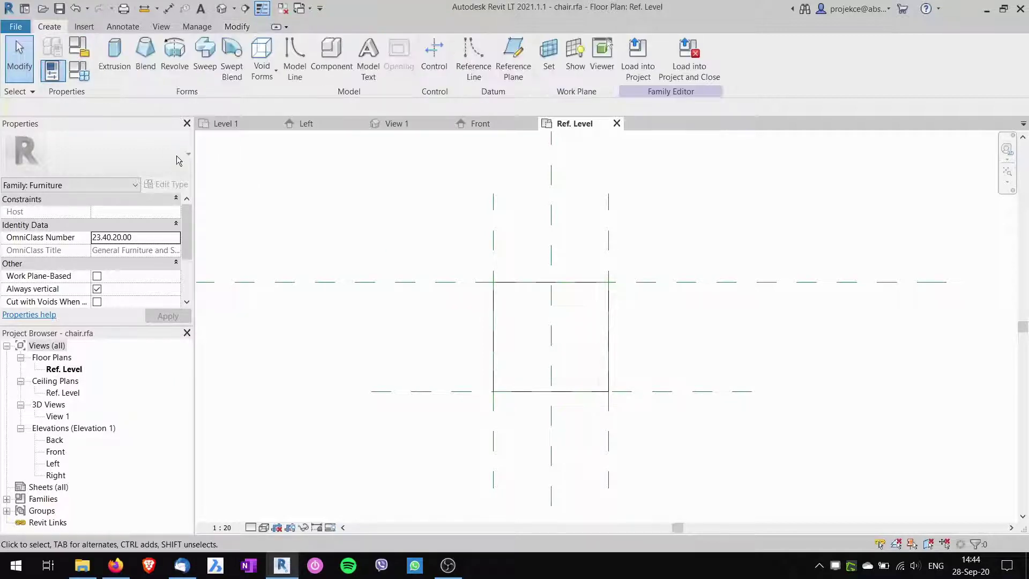
pyautogui.click(114, 75)
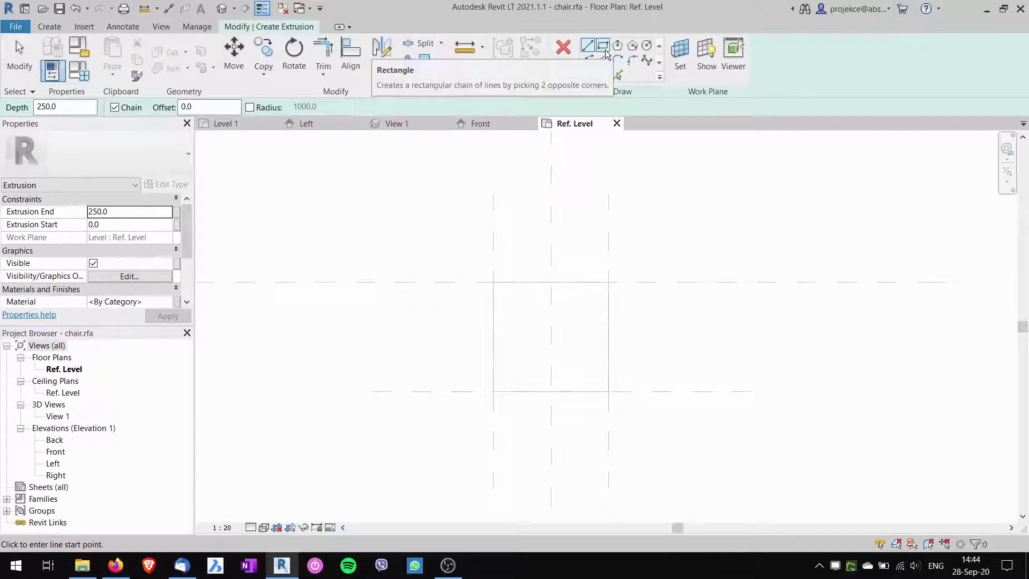
pyautogui.click(605, 50)
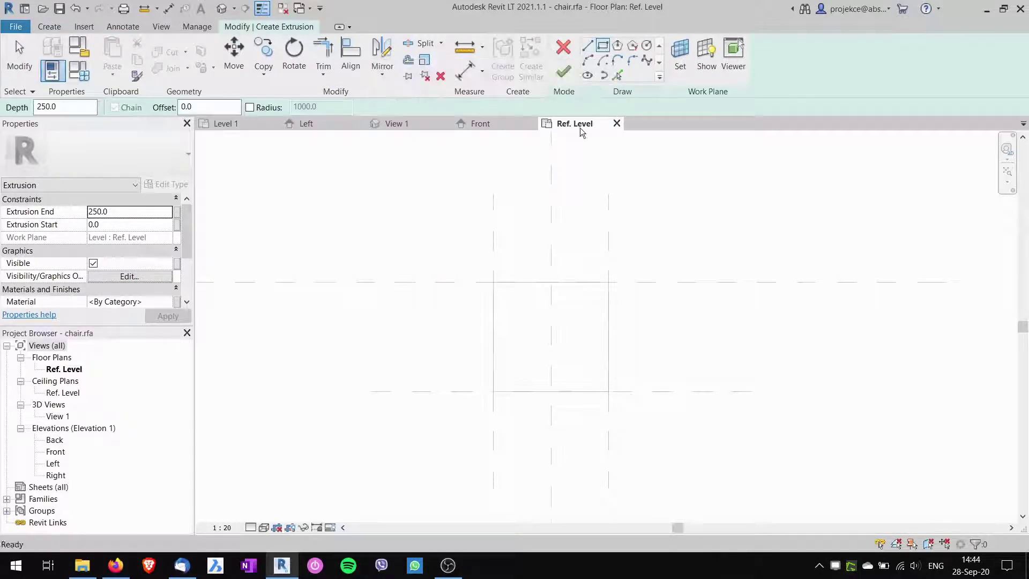
pyautogui.click(493, 282)
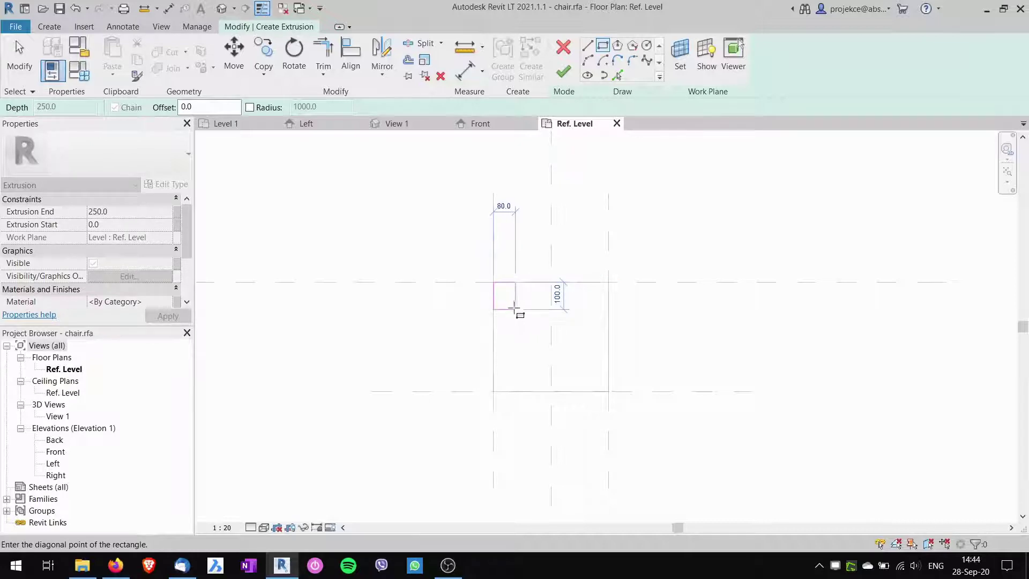
pyautogui.click(514, 309)
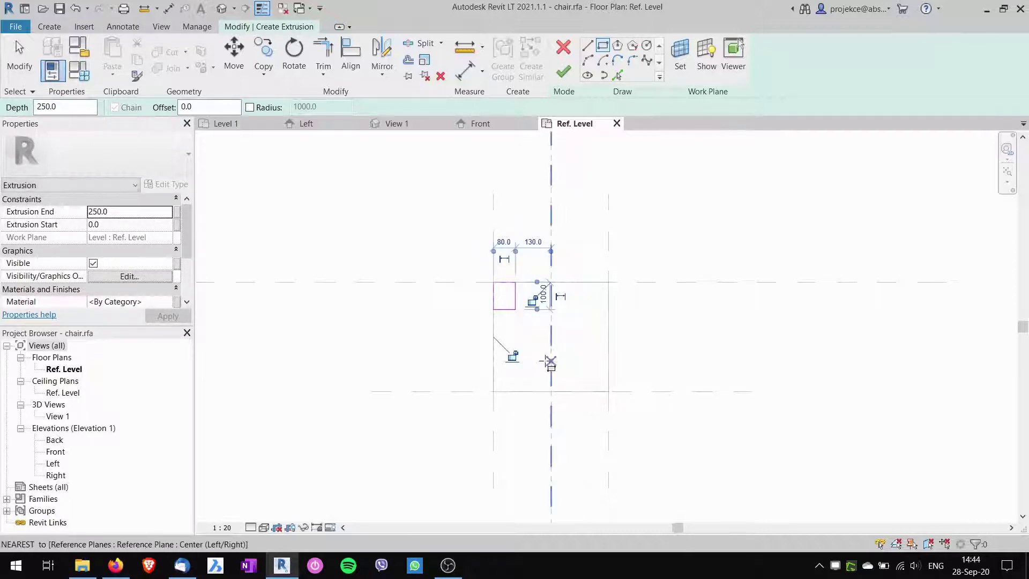
pyautogui.press('Escape')
pyautogui.press('Escape')
pyautogui.scroll(2, 522, 327)
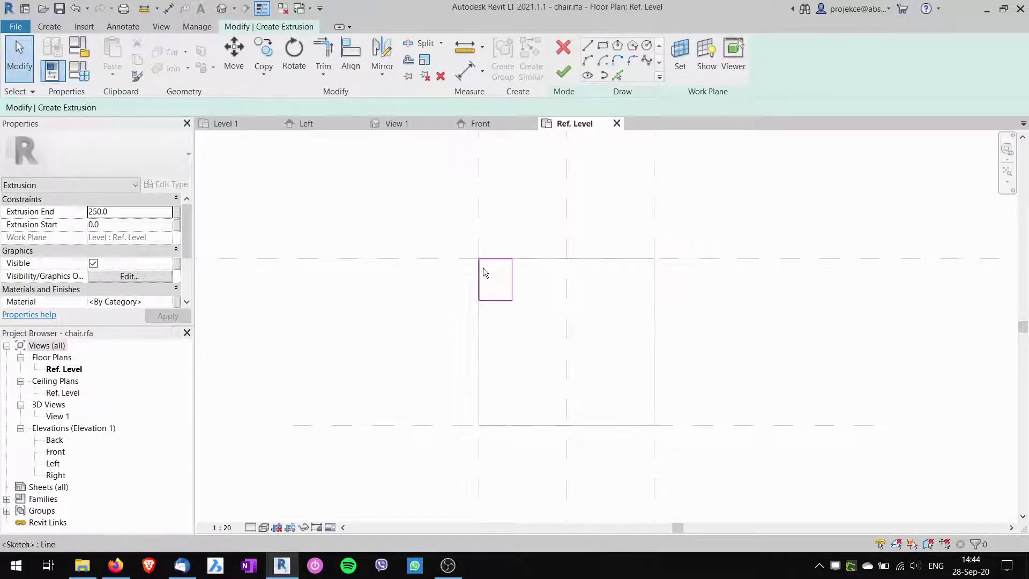
# Set both the depth and the width of the corner rectangle to 40 mm
pyautogui.click(497, 302)
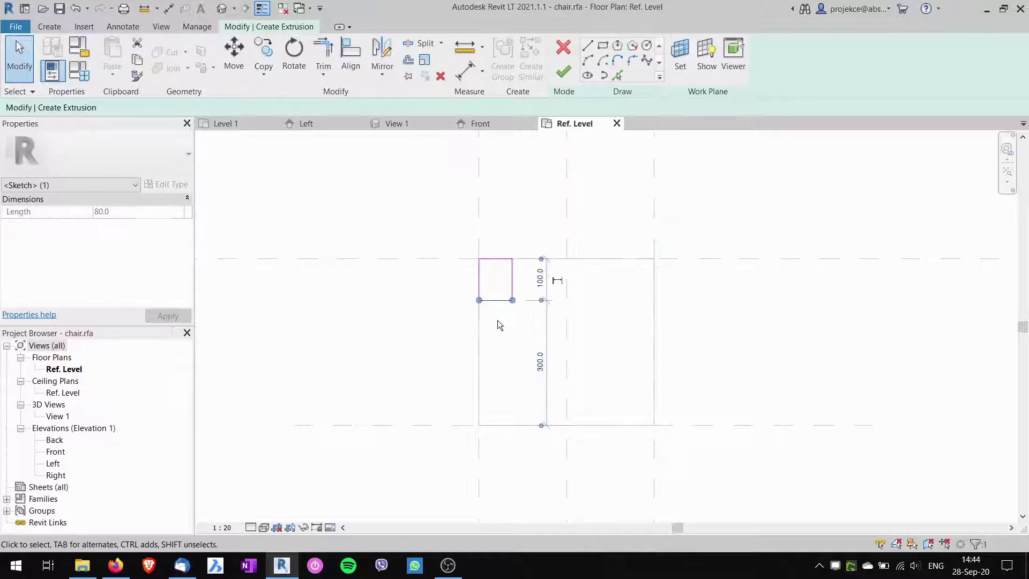
pyautogui.click(541, 276)
pyautogui.write('40')
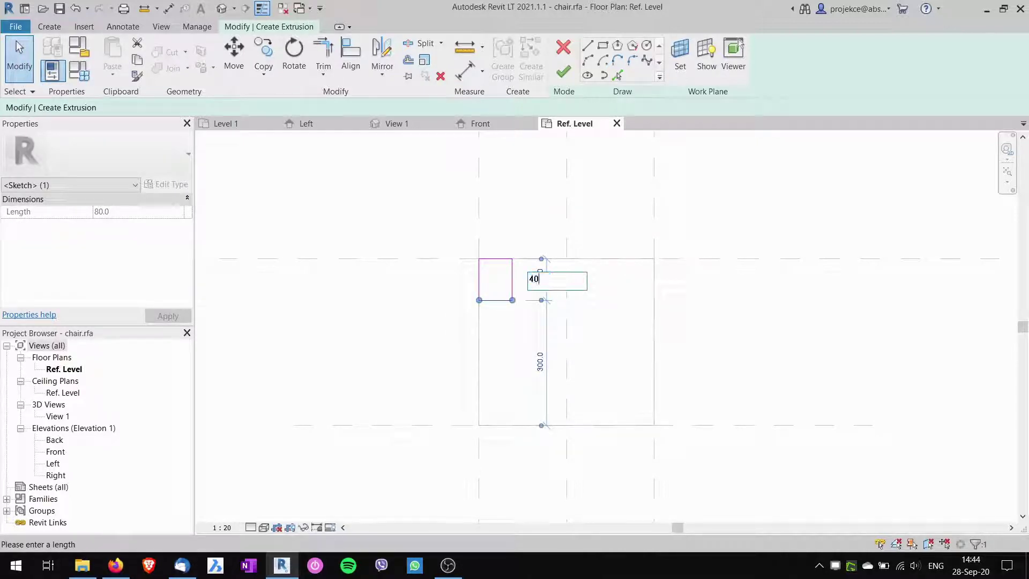
pyautogui.press('Return')
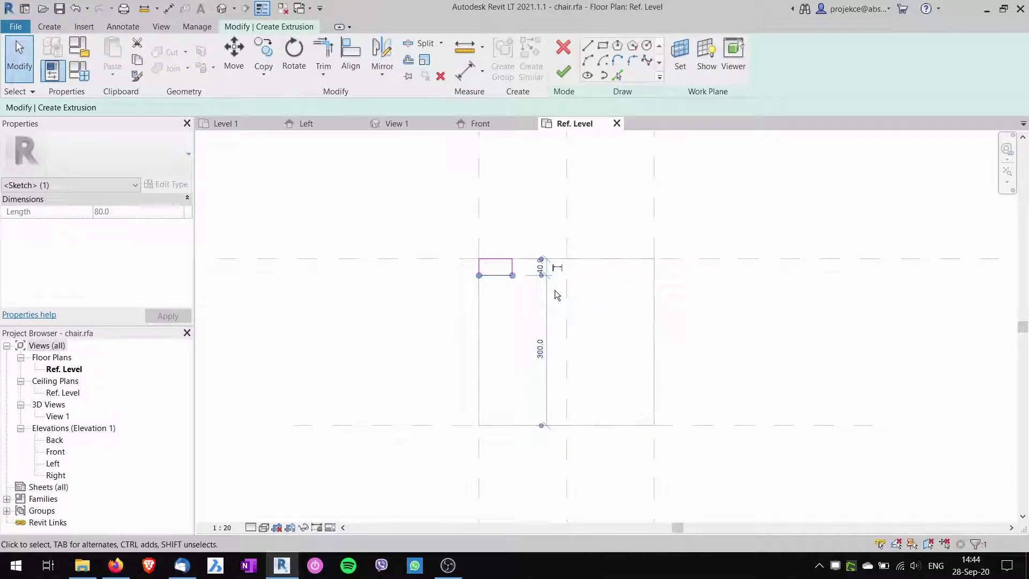
pyautogui.click(512, 263)
pyautogui.click(498, 217)
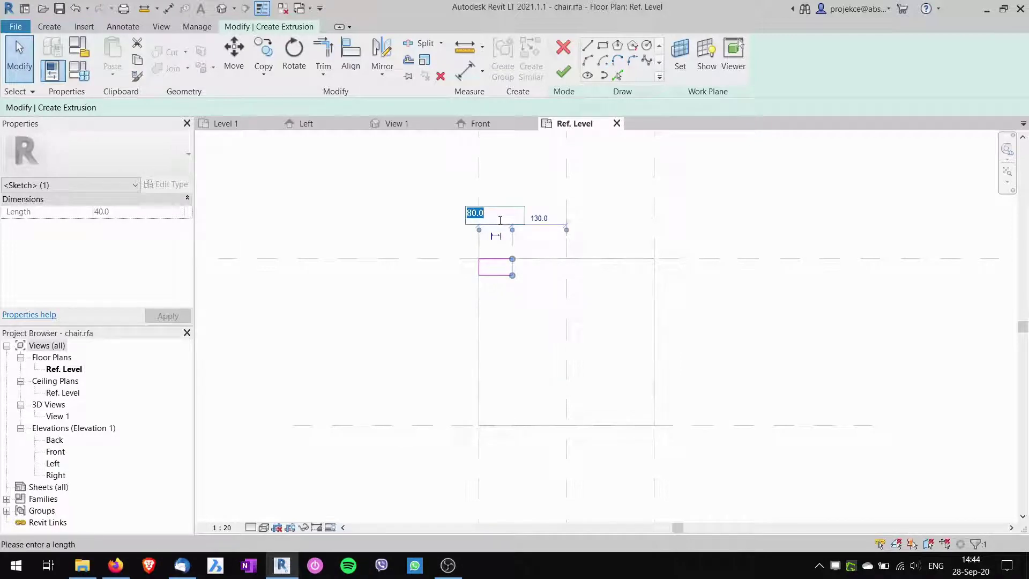
pyautogui.write('40')
pyautogui.press('Return')
pyautogui.click(509, 341)
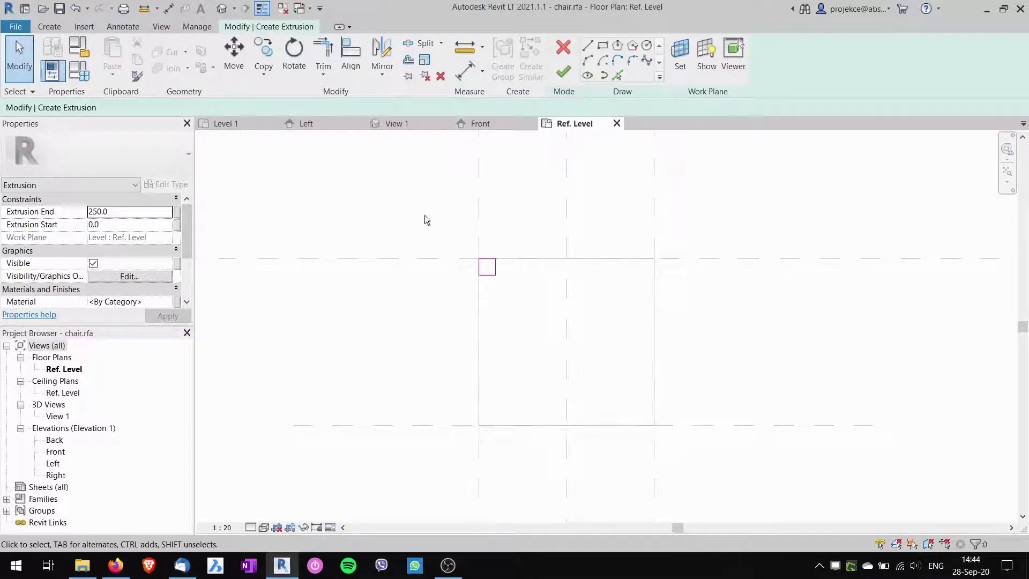
# Mirror a copy of the 40 mm leg square about the Center (Left/Right) reference plane
pyautogui.moveTo(423, 215); pyautogui.dragTo(550, 329)
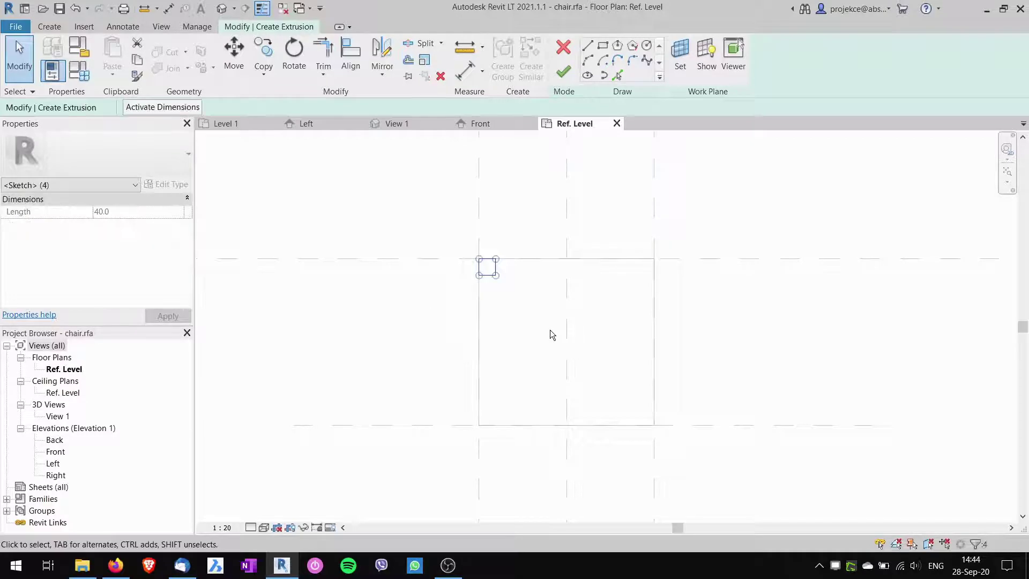
pyautogui.click(382, 69)
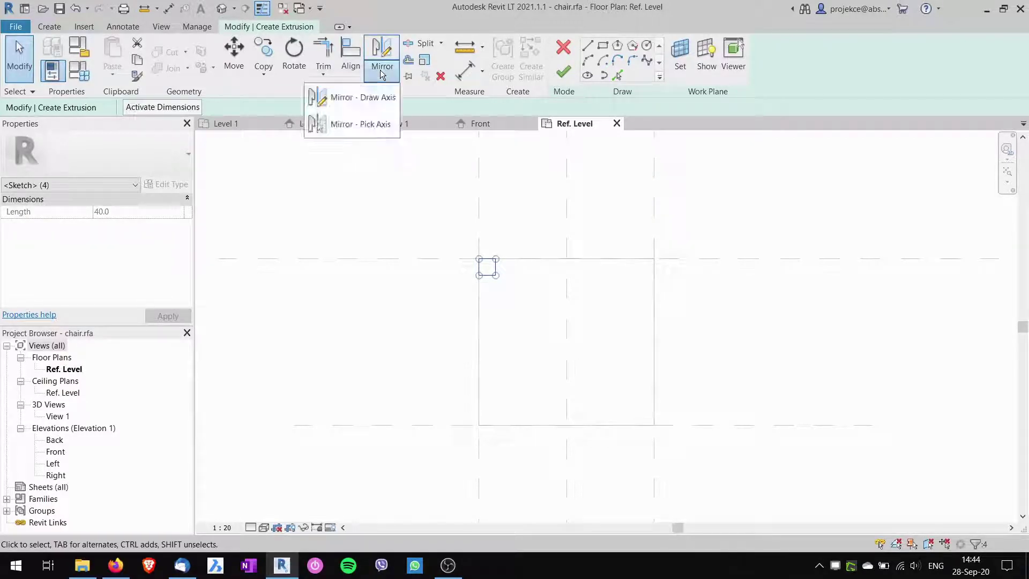
pyautogui.click(367, 125)
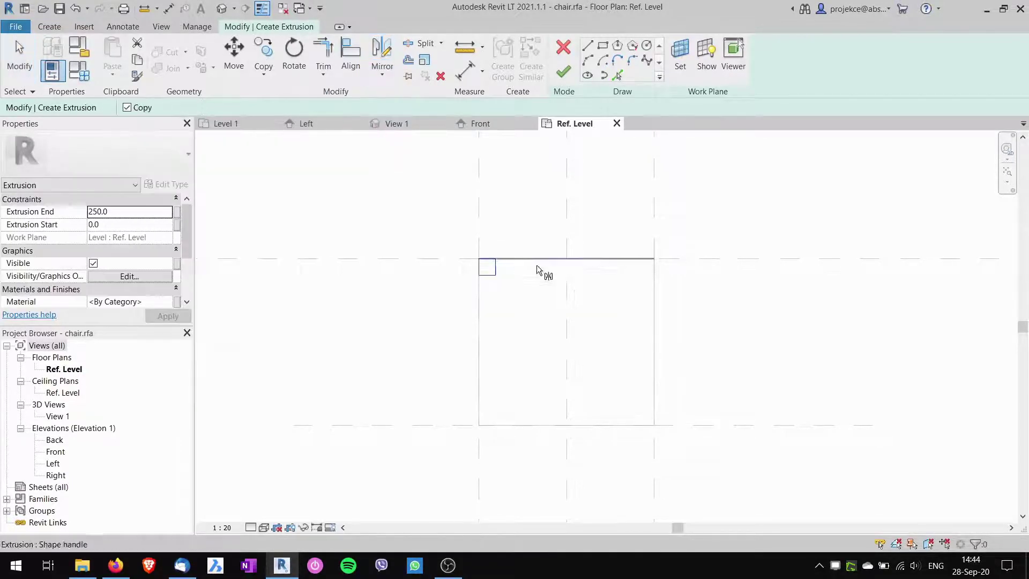
pyautogui.click(567, 286)
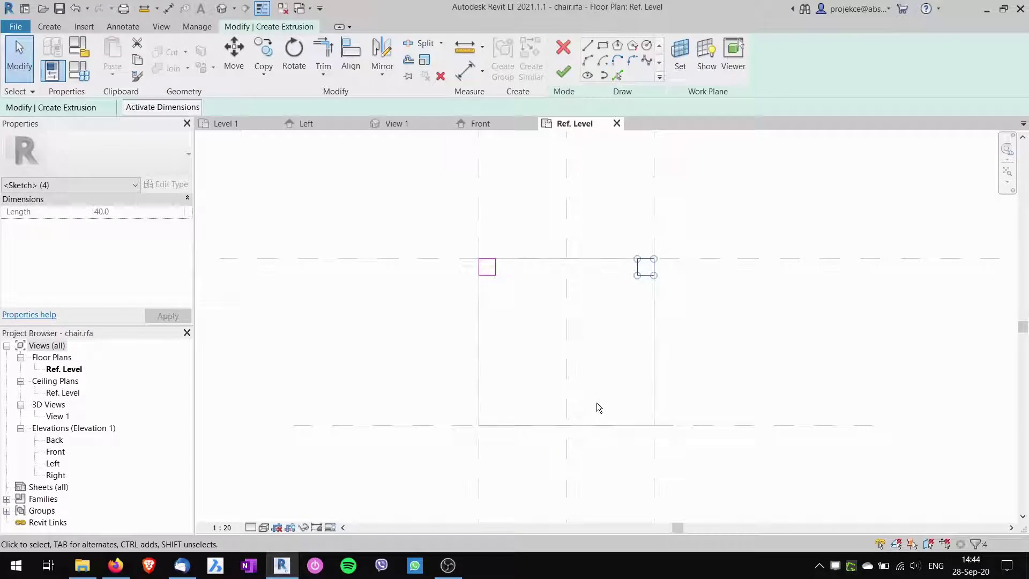
pyautogui.press('Escape')
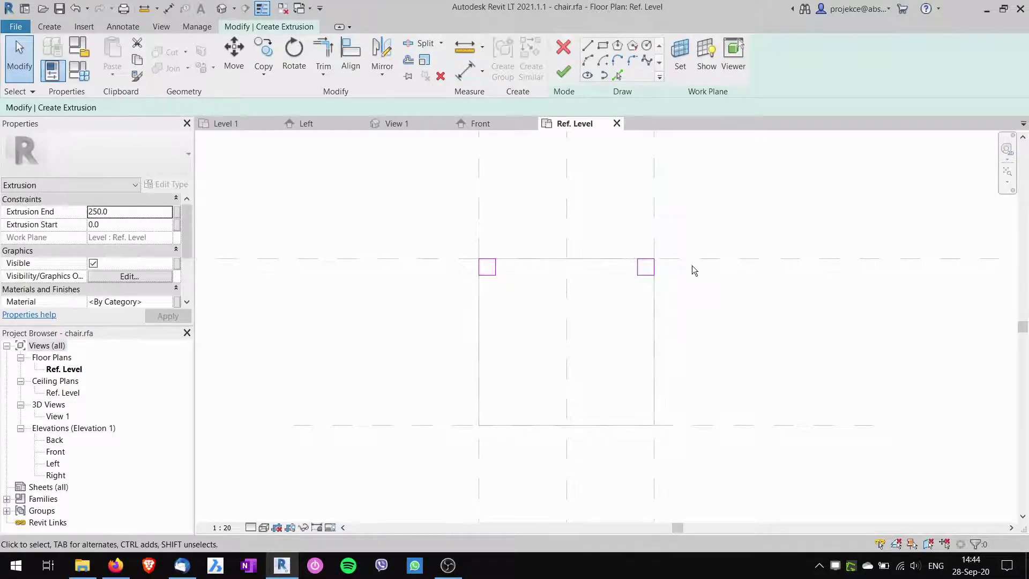
pyautogui.moveTo(453, 230); pyautogui.dragTo(732, 317)
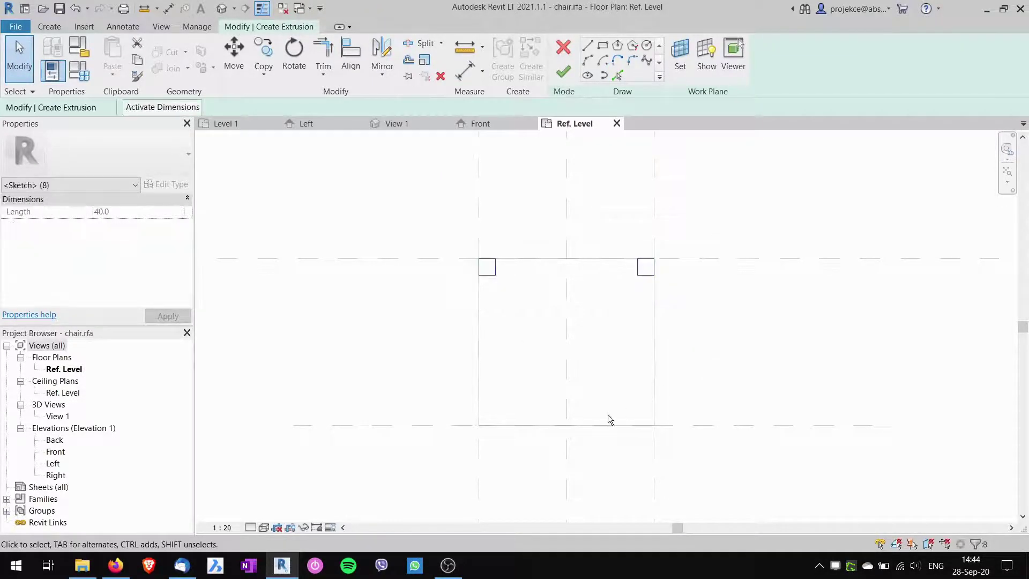
pyautogui.click(384, 75)
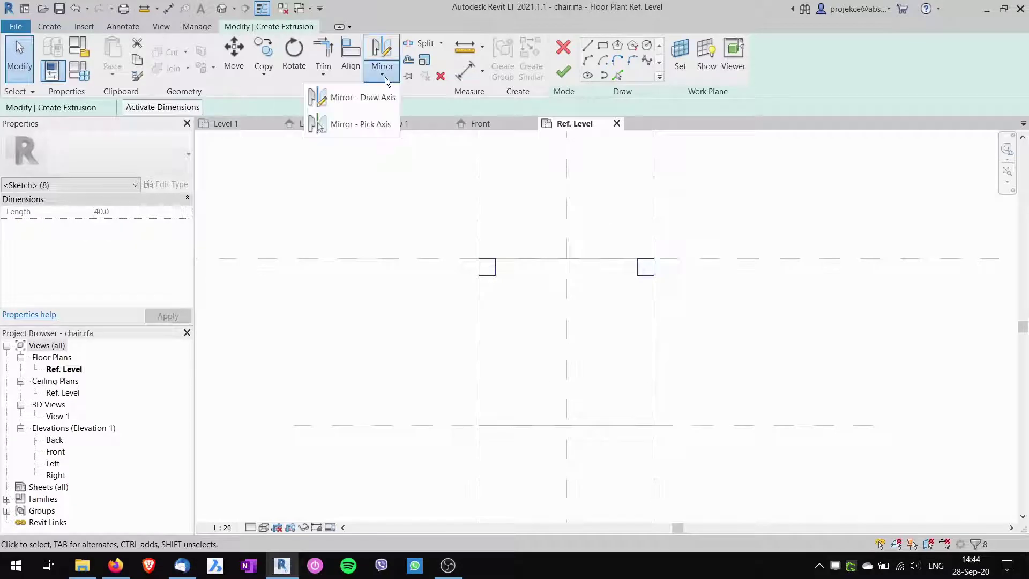
pyautogui.click(376, 127)
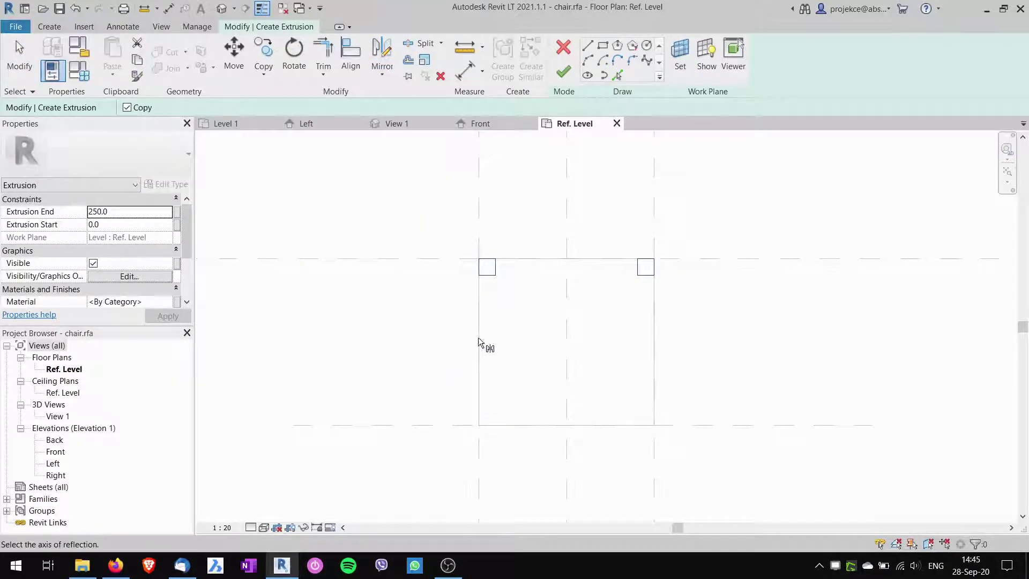
pyautogui.press('Escape')
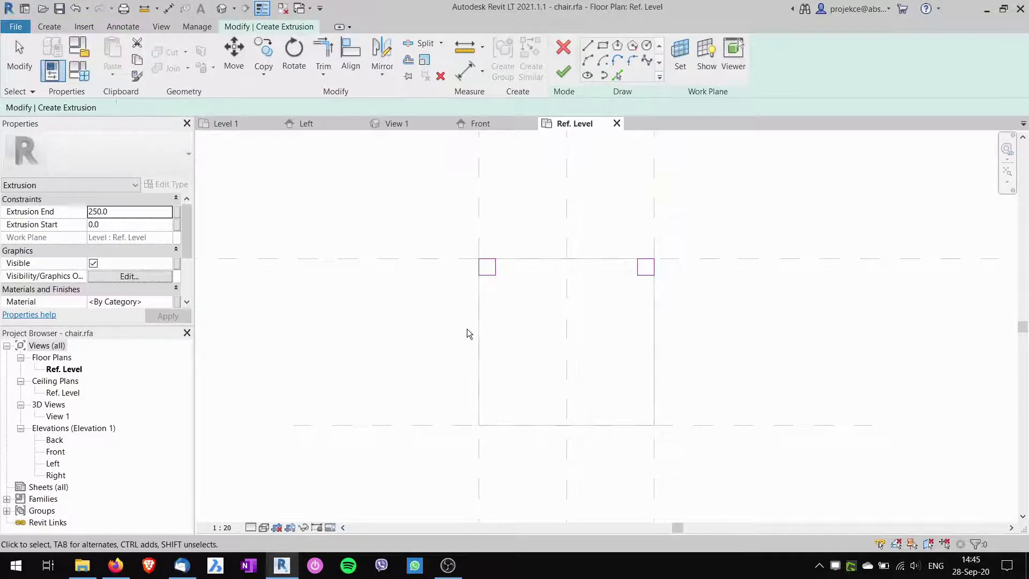
# Mirror copies of both back leg squares to the front about an axis drawn through the seat's side midpoints, and finish the extrusion
pyautogui.moveTo(405, 234); pyautogui.dragTo(721, 316)
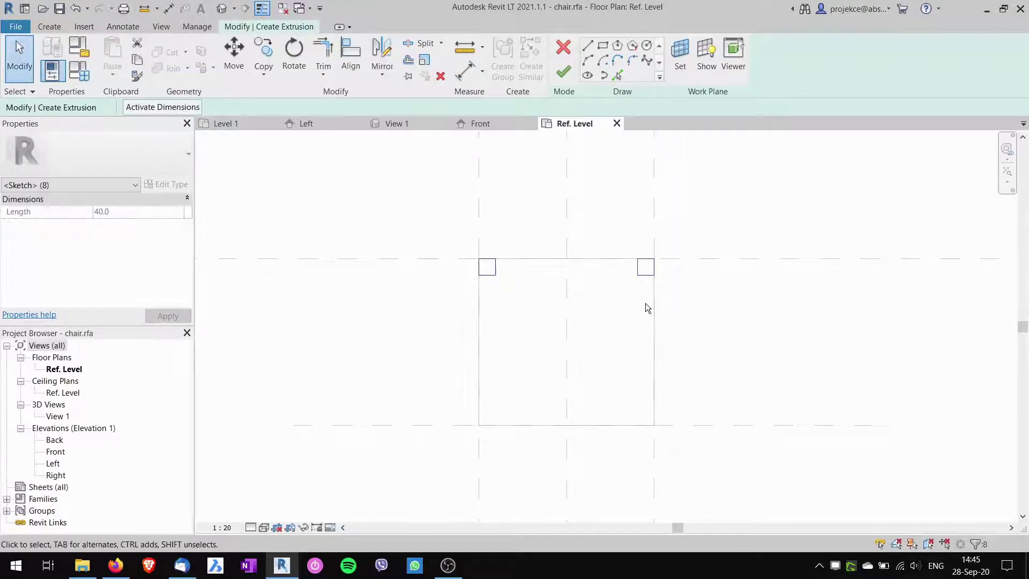
pyautogui.click(382, 75)
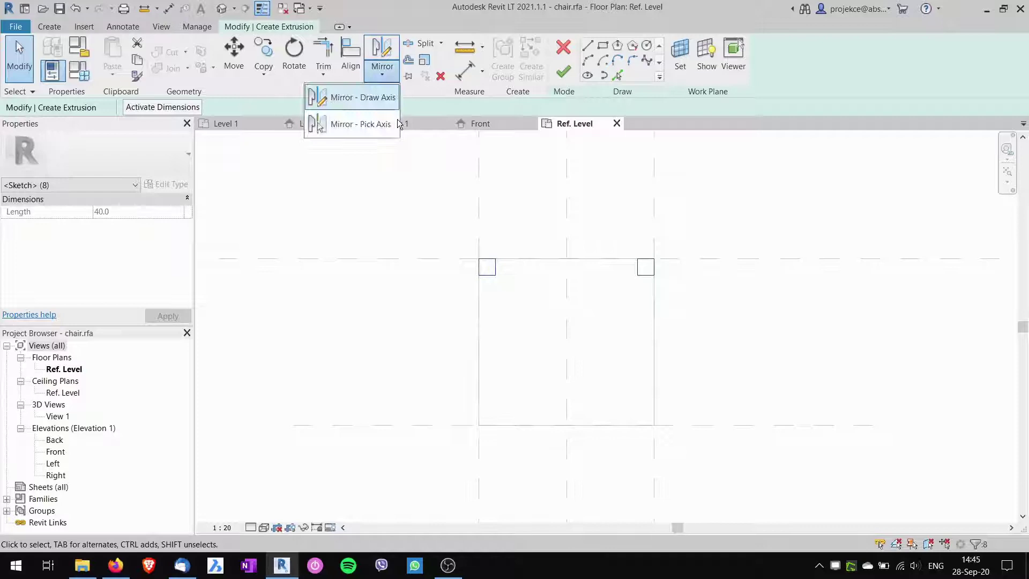
pyautogui.click(375, 97)
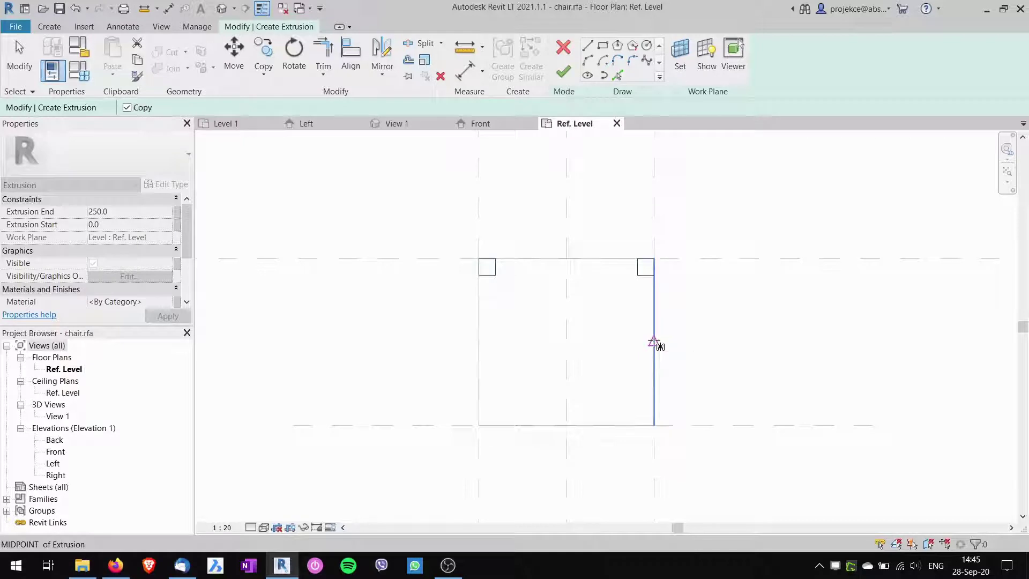
pyautogui.click(654, 343)
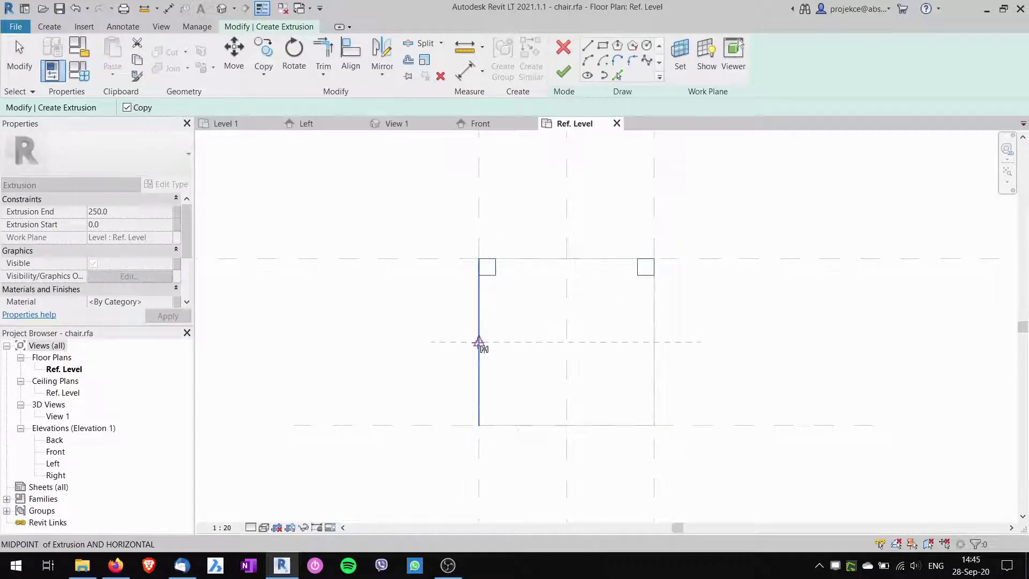
pyautogui.click(479, 342)
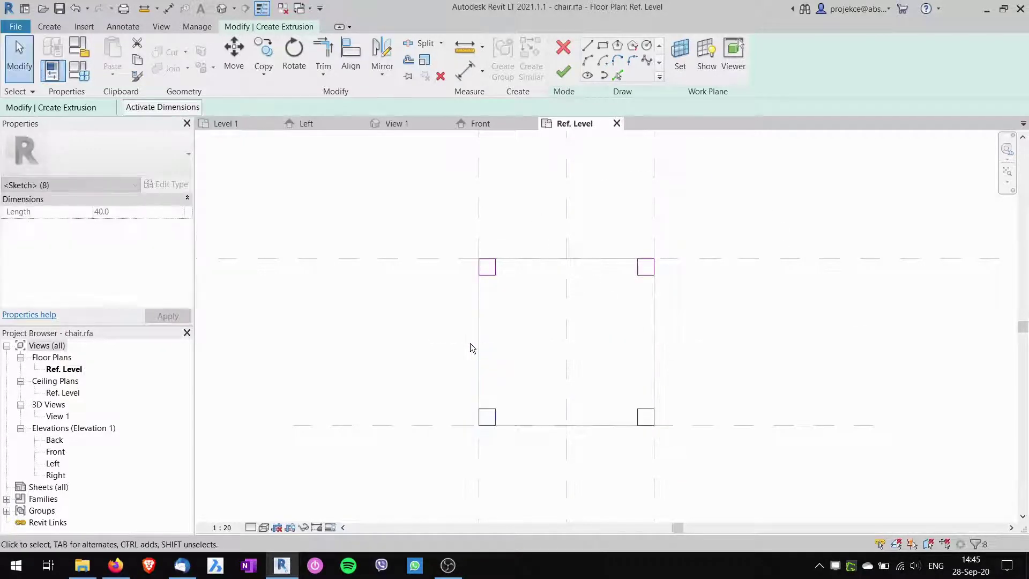
pyautogui.click(472, 418)
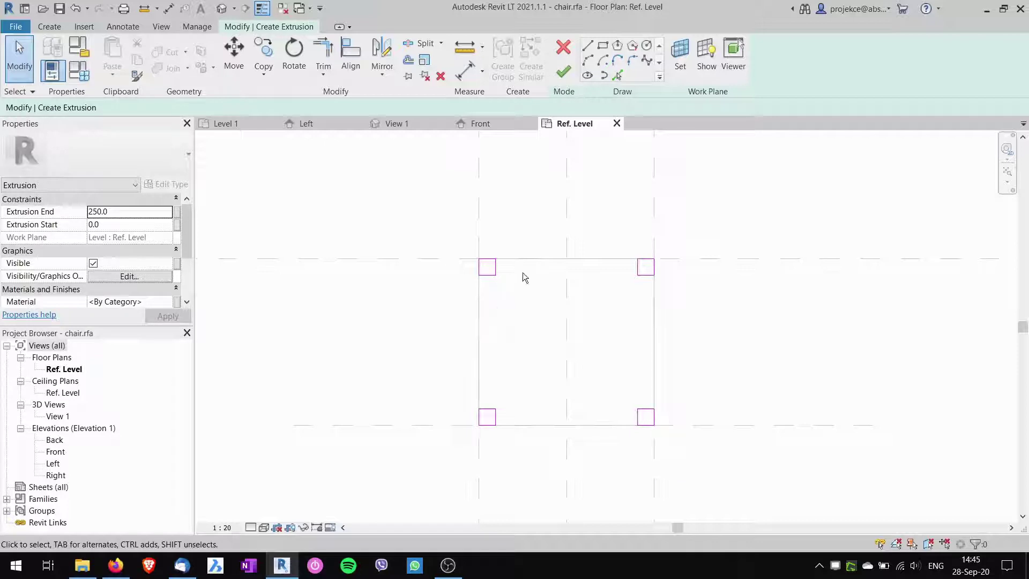
pyautogui.click(563, 71)
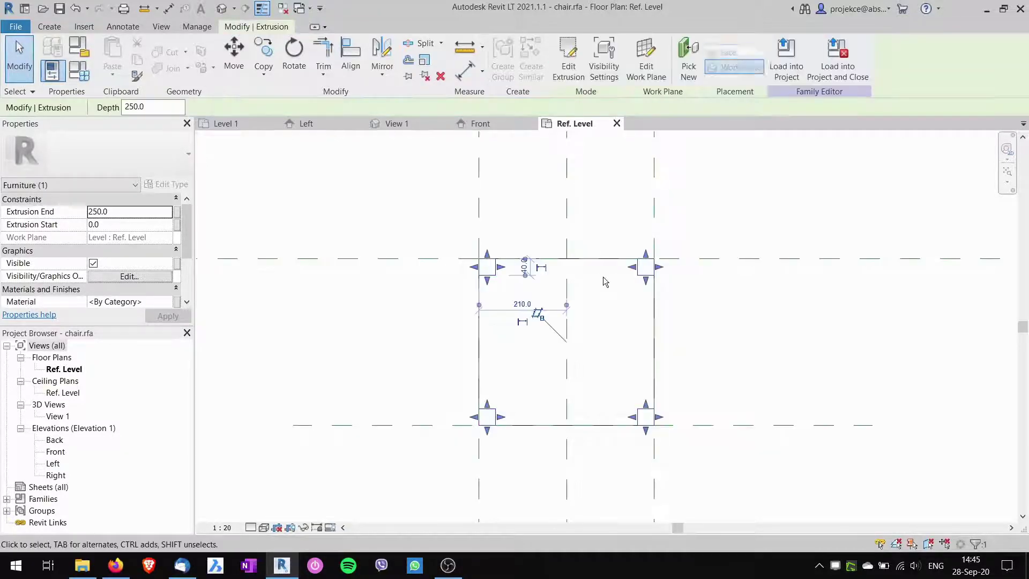
# Check the four legs in 3D and stretch their tops to the seat's underside at 380 mm in the Front elevation
pyautogui.click(393, 124)
pyautogui.scroll(3, 546, 365)
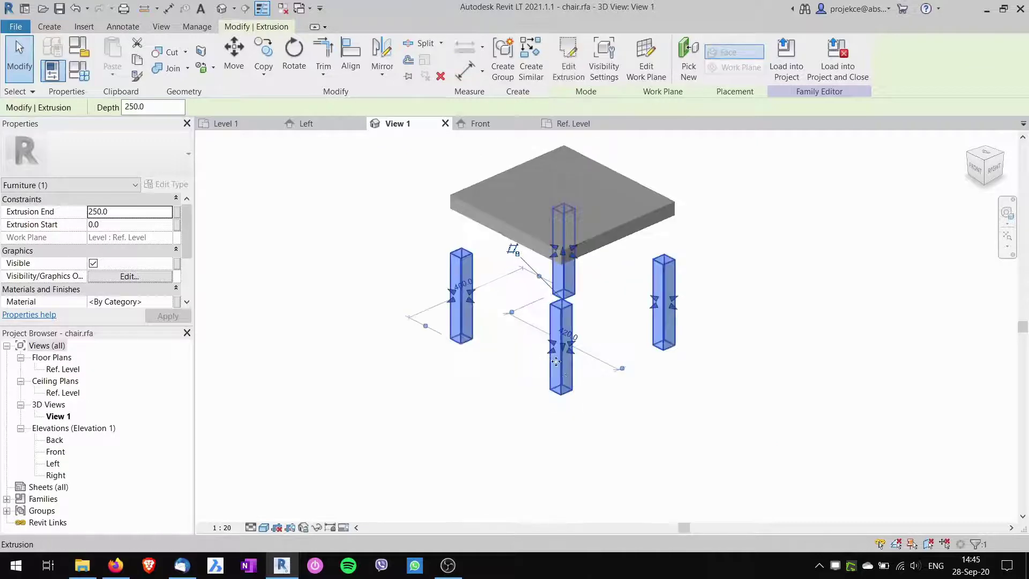
pyautogui.keyDown('shift'); pyautogui.moveTo(592, 372); pyautogui.dragTo(593, 274, button='middle'); pyautogui.keyUp('shift')
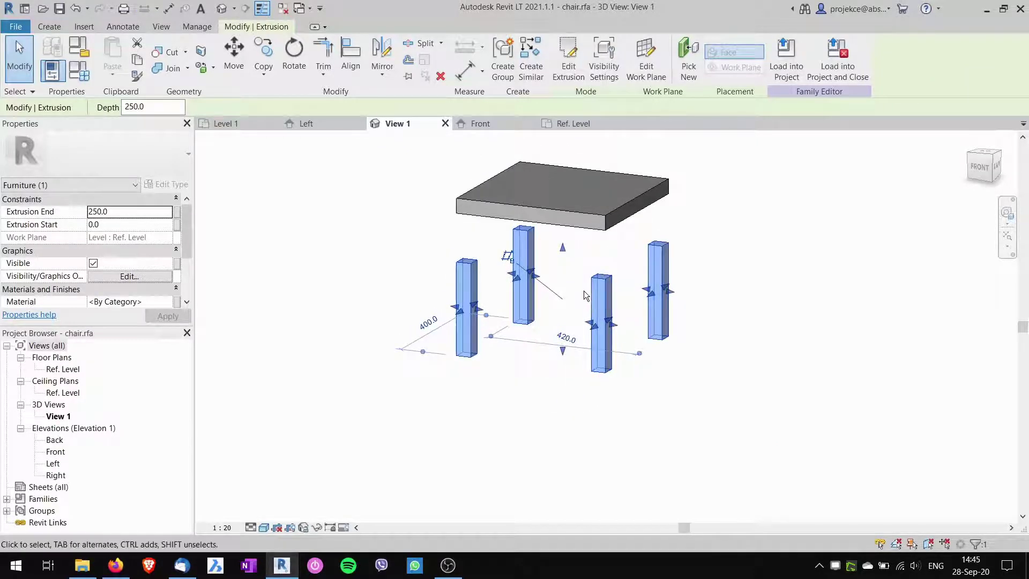
pyautogui.click(482, 123)
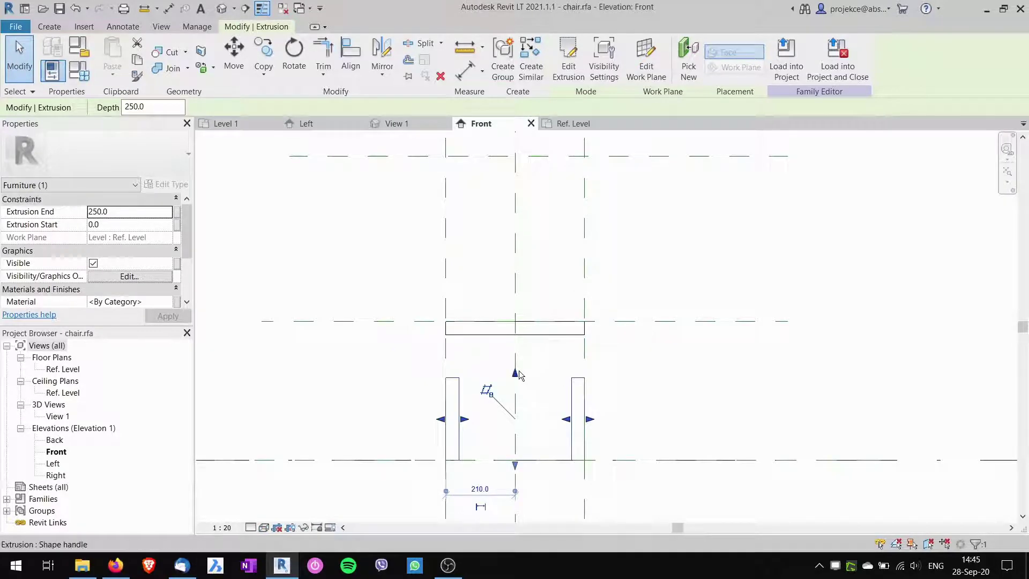
pyautogui.moveTo(515, 372); pyautogui.dragTo(515, 335)
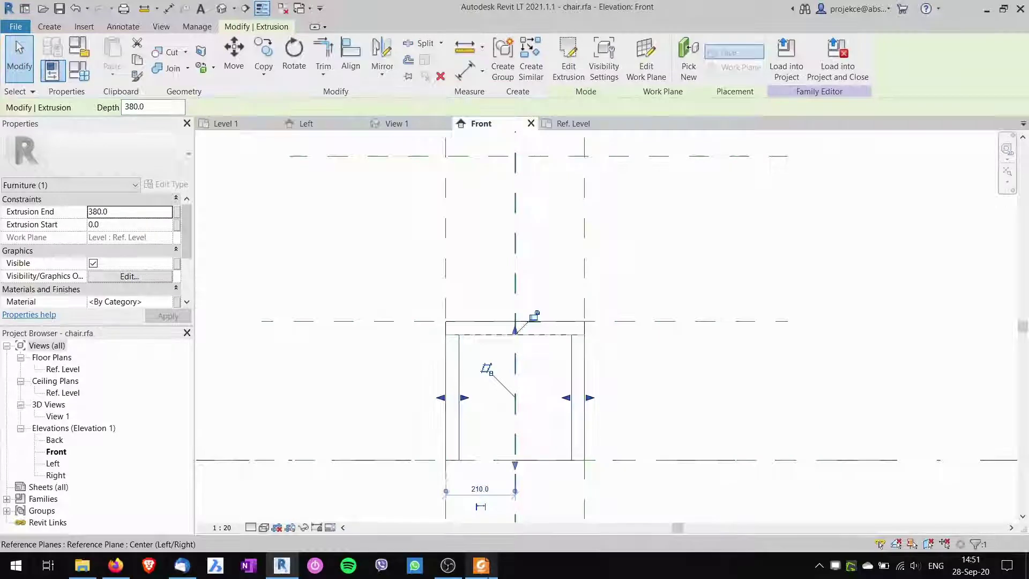
# Consult simple_chair_tutorial.pdf in Foxit Reader and draw a horizontal reference plane about 72 mm behind the seat in Revit's Ref. Level plan
pyautogui.click(484, 569)
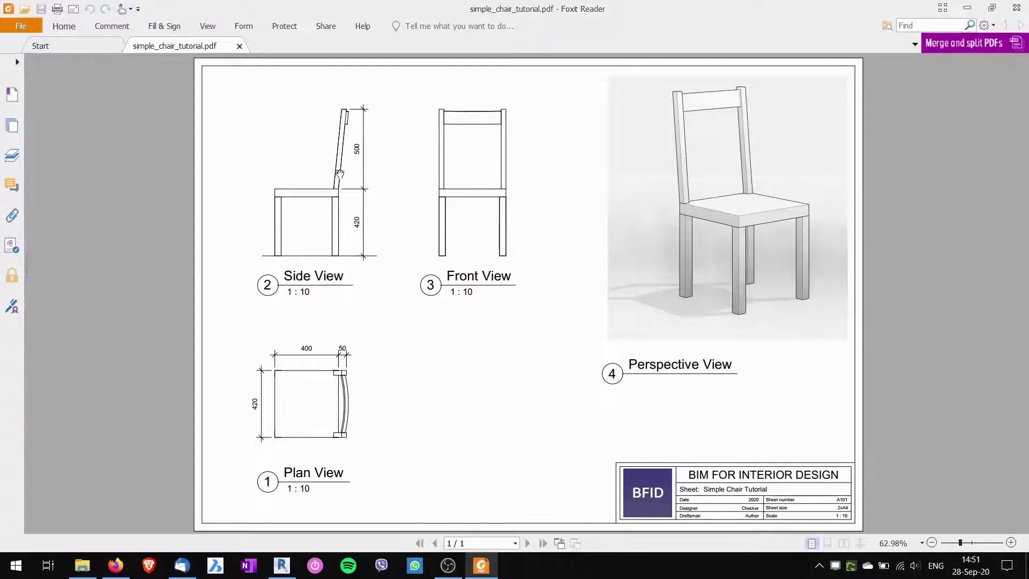
pyautogui.click(281, 565)
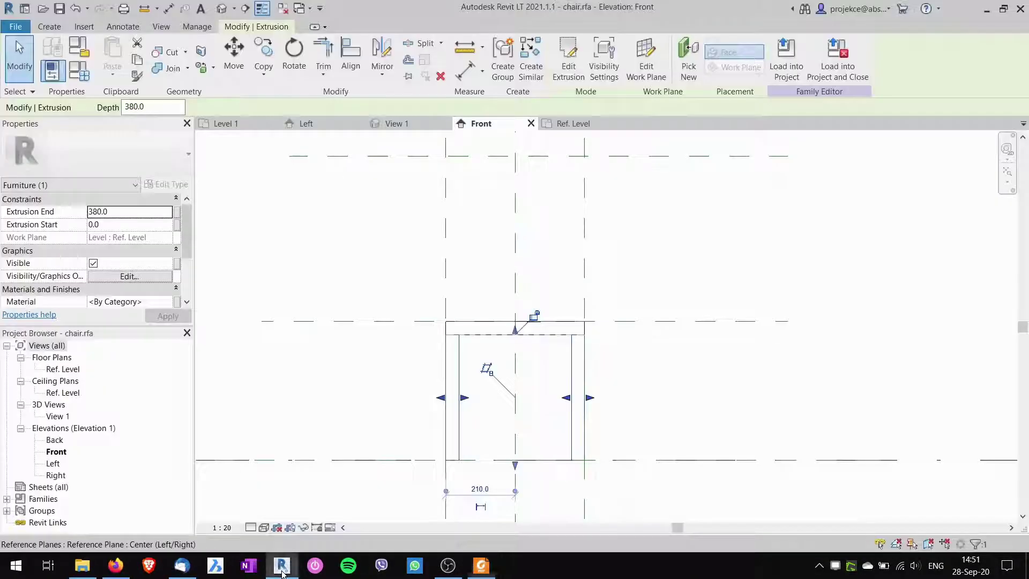
pyautogui.click(571, 125)
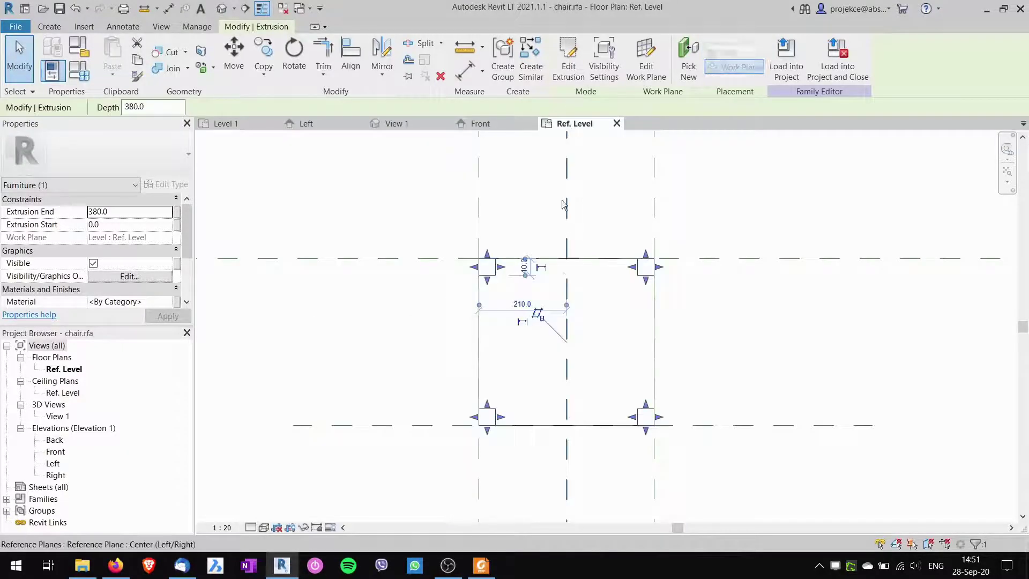
pyautogui.click(519, 216)
pyautogui.moveTo(519, 216); pyautogui.dragTo(479, 298, button='middle')
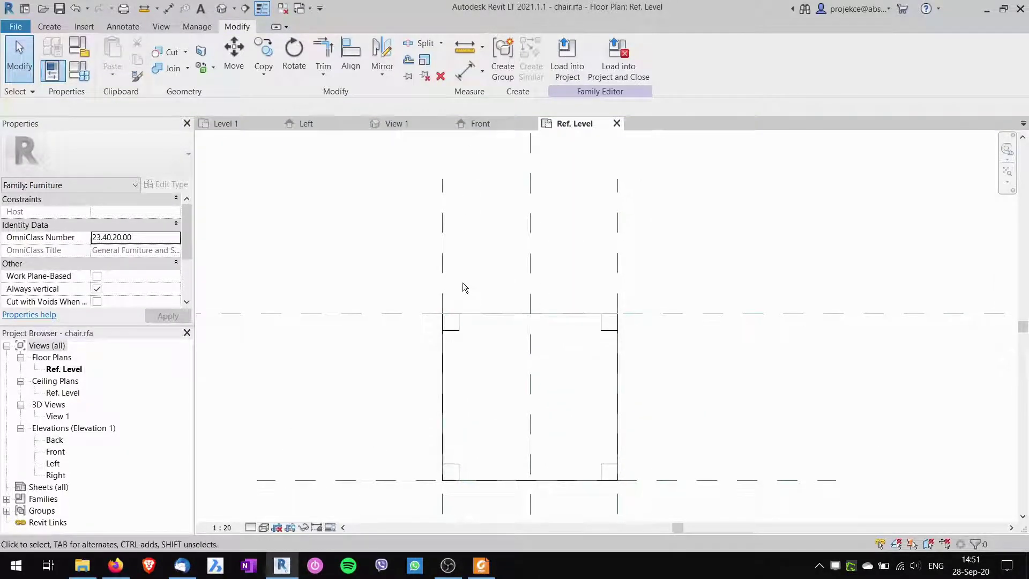
pyautogui.click(49, 26)
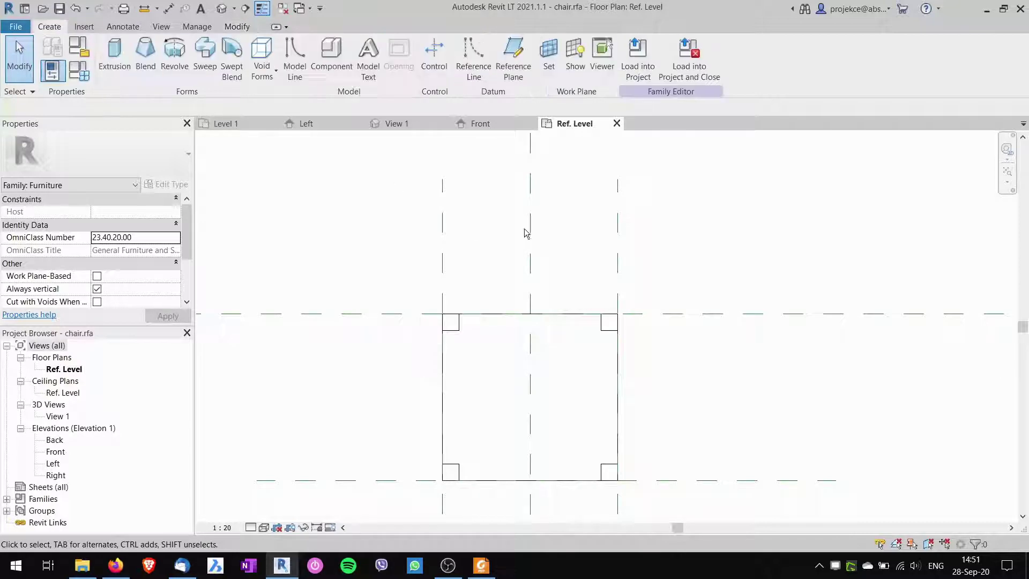
pyautogui.click(514, 64)
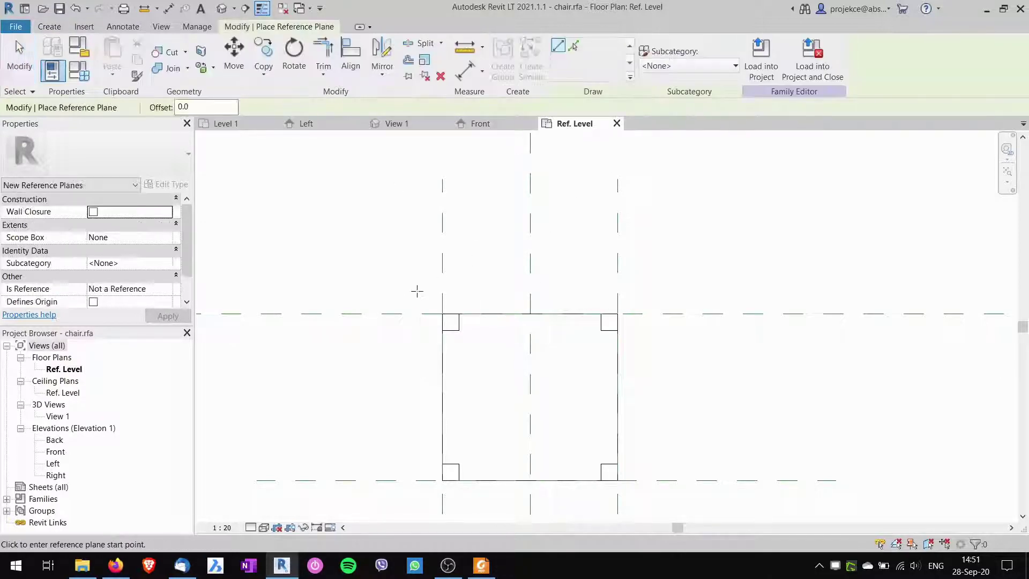
pyautogui.click(381, 284)
pyautogui.click(713, 284)
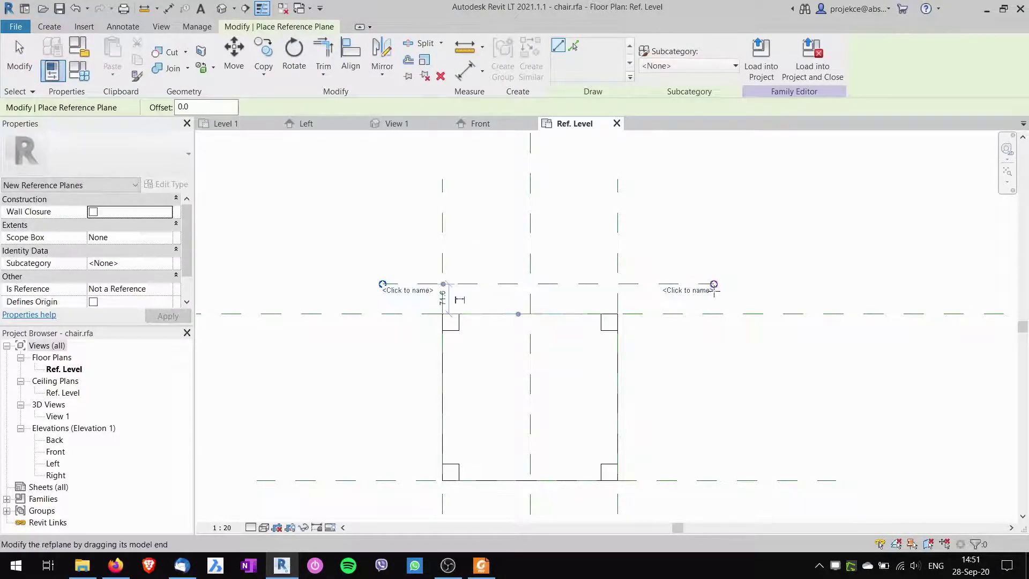
pyautogui.press('Escape')
# Name the new reference plane behind the seat "back rest"
pyautogui.click(688, 294)
pyautogui.click(687, 292)
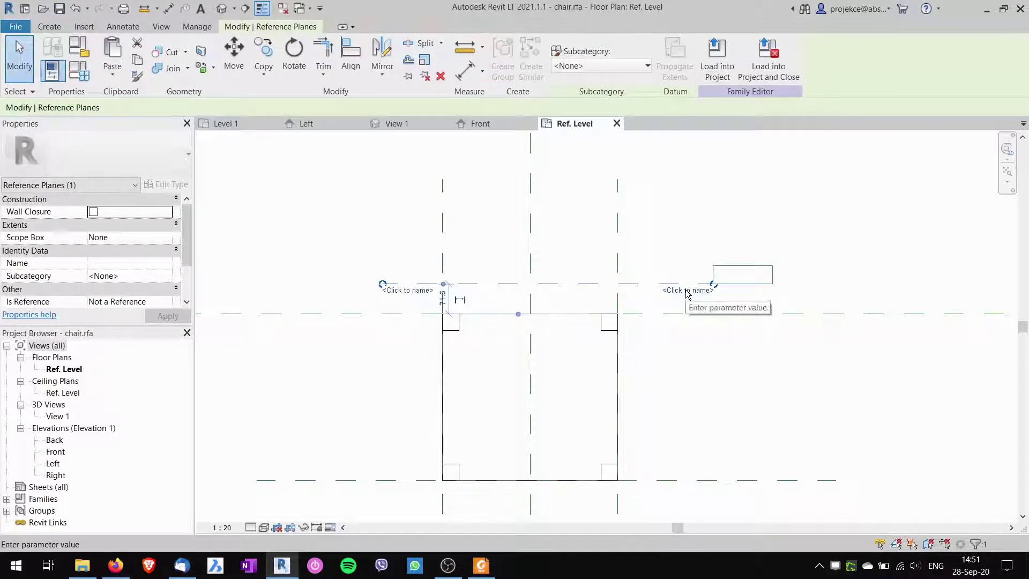
pyautogui.write('ba')
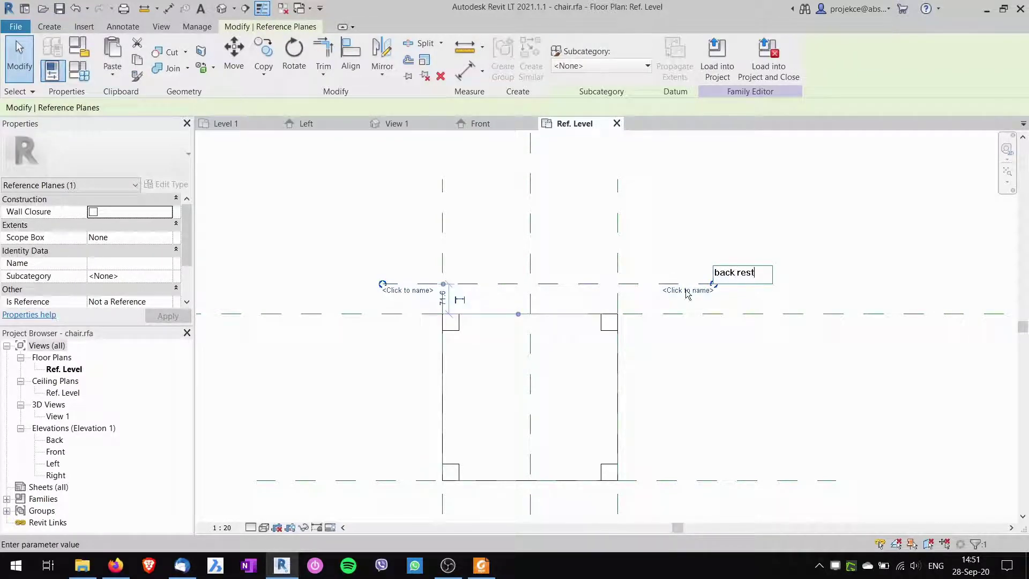
pyautogui.write('ck rest')
pyautogui.press('Return')
pyautogui.click(668, 294)
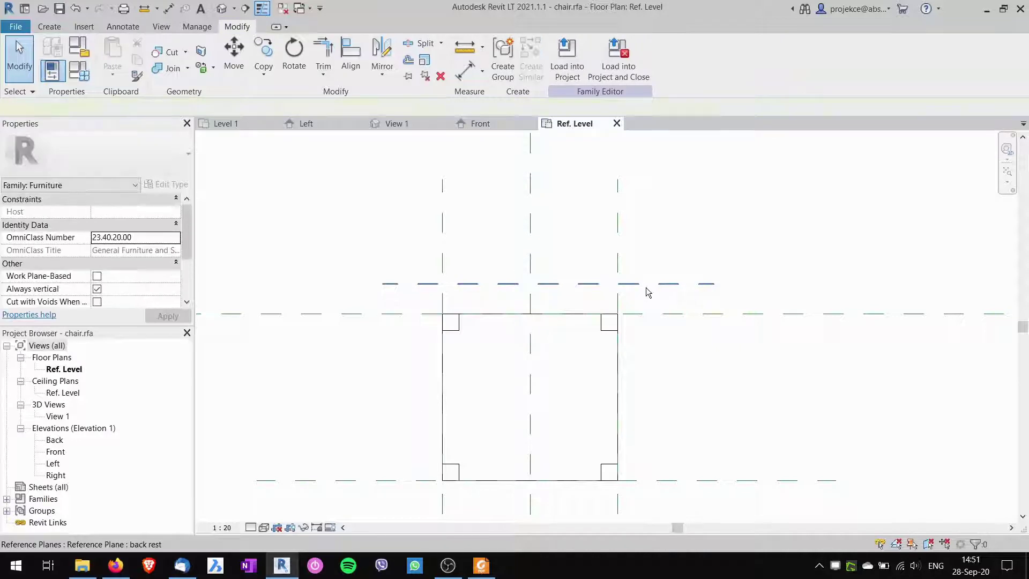
# Set the back rest reference plane's distance from the seat's back edge to 50 mm
pyautogui.click(647, 285)
pyautogui.click(443, 298)
pyautogui.write('5')
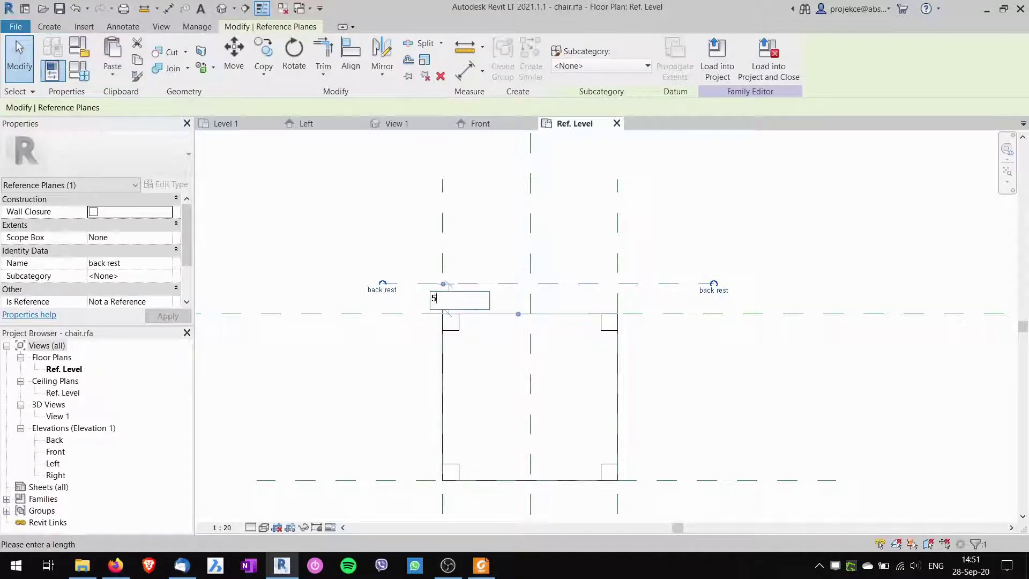
pyautogui.press('Return')
pyautogui.click(475, 305)
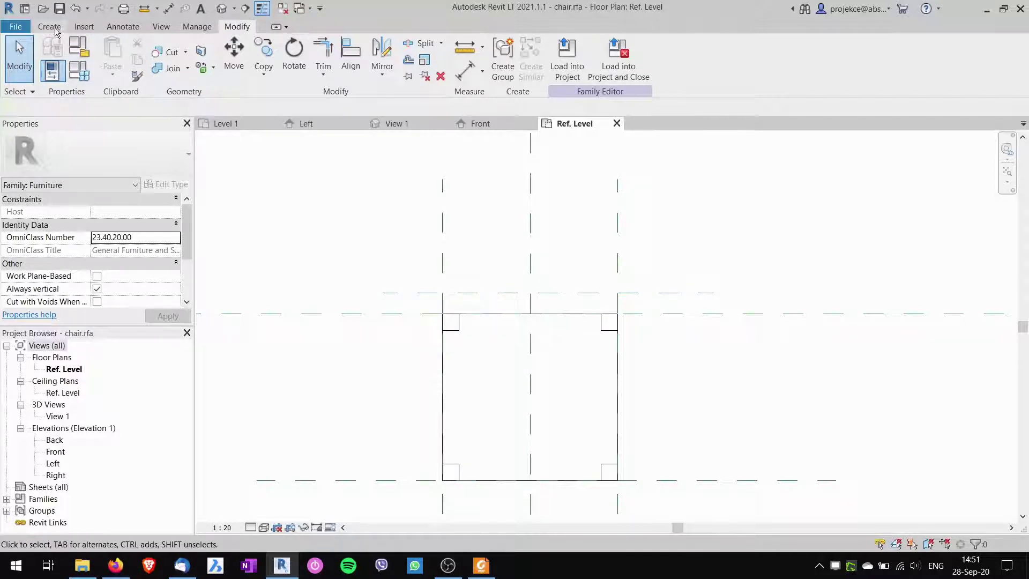
# Recheck the PDF chair drawing, start a blend and sketch its base rectangle about 60 × 70 mm at the seat's back-left corner
pyautogui.click(480, 565)
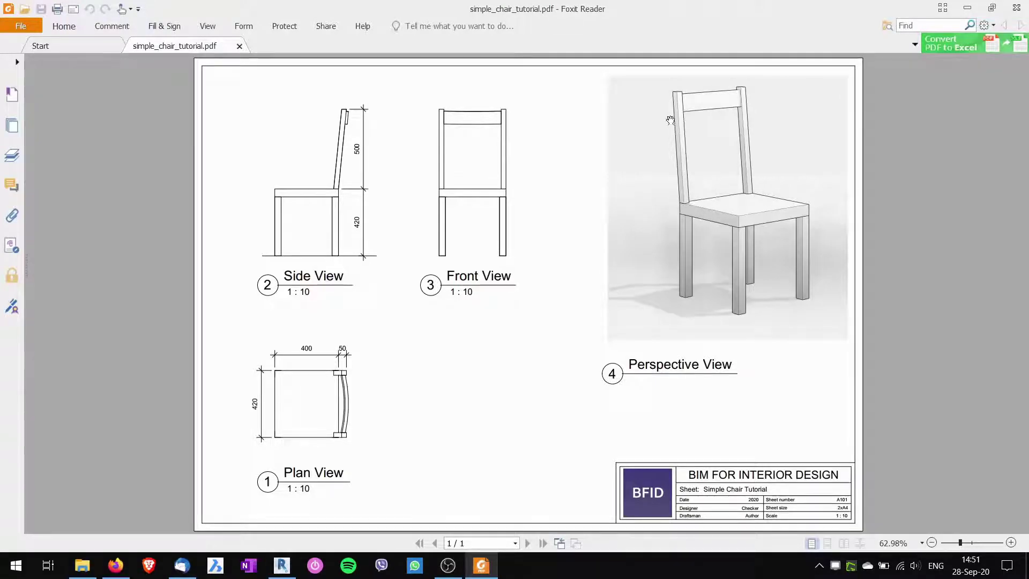
pyautogui.hotkey('alt', 'Tab')
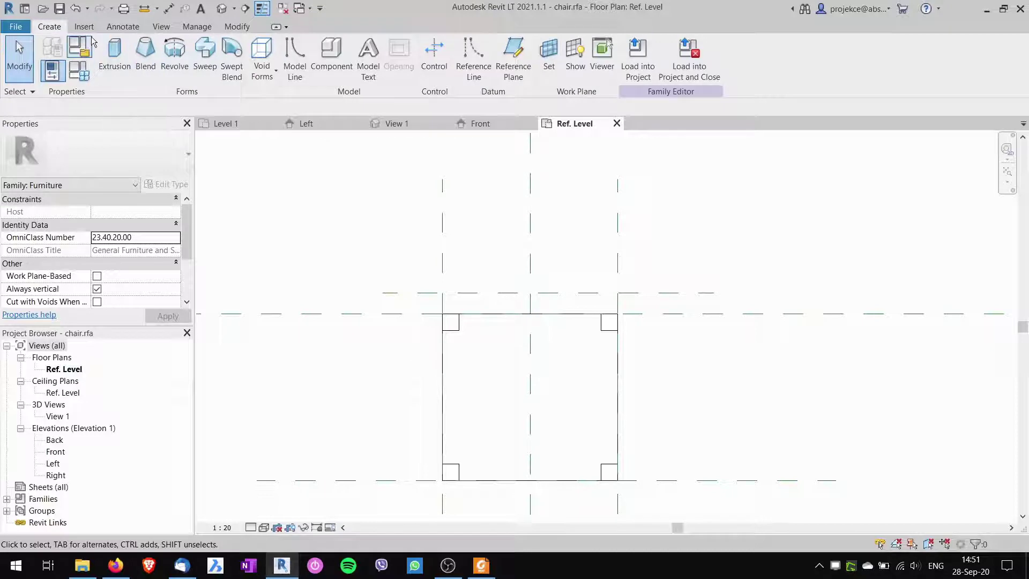
pyautogui.click(146, 53)
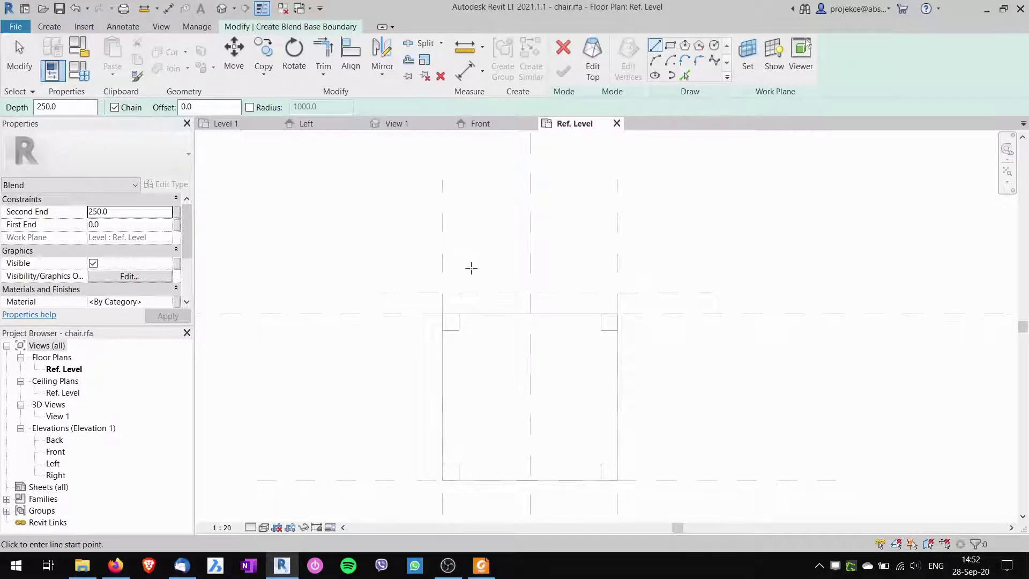
pyautogui.click(670, 45)
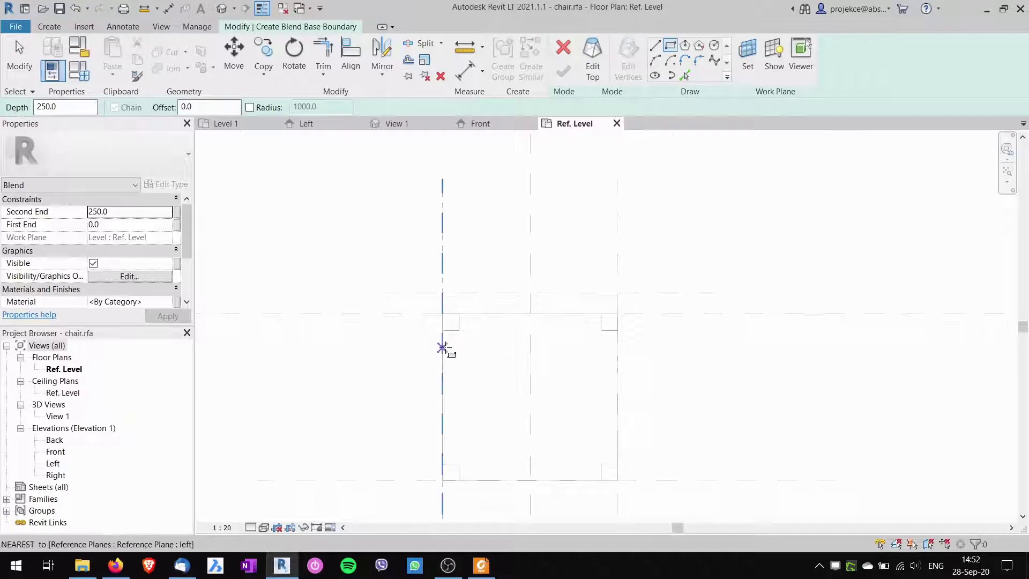
pyautogui.scroll(3, 448, 349)
pyautogui.click(438, 282)
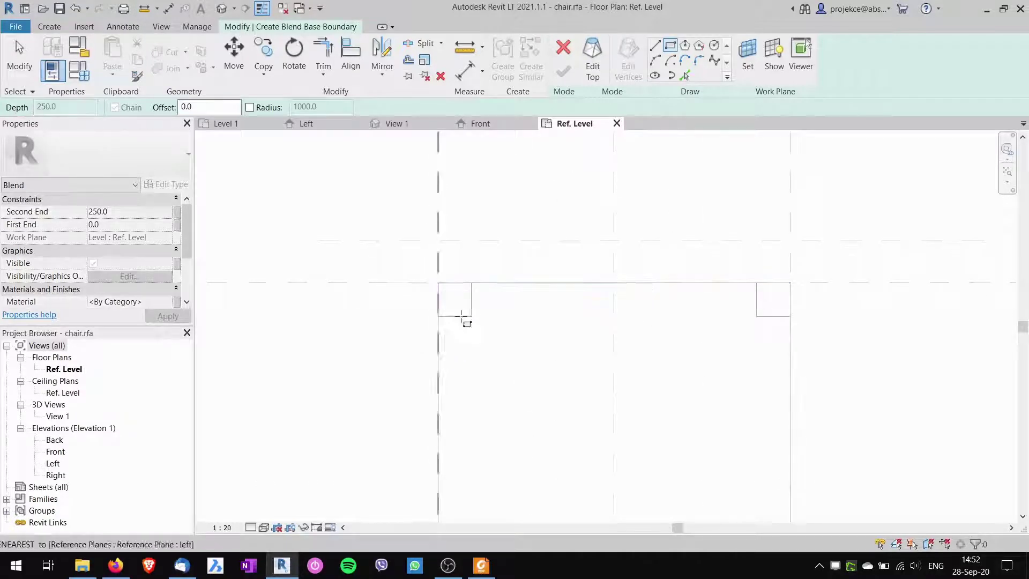
pyautogui.click(489, 341)
pyautogui.scroll(-2, 495, 342)
pyautogui.press('Escape')
pyautogui.press('Escape')
# Set both the width and the depth of the blend's base rectangle to 30 mm
pyautogui.click(492, 335)
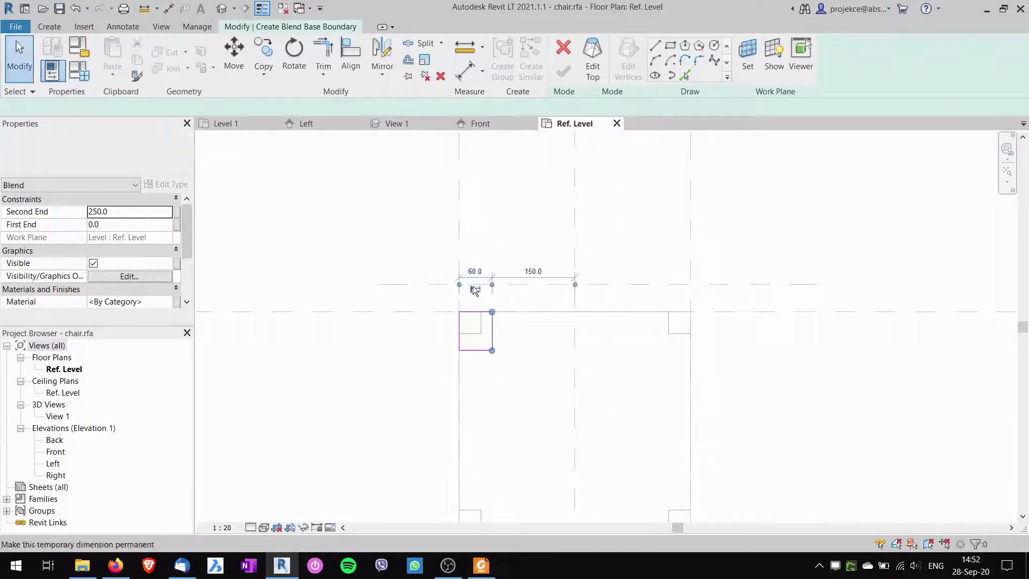
pyautogui.click(475, 272)
pyautogui.press('Return')
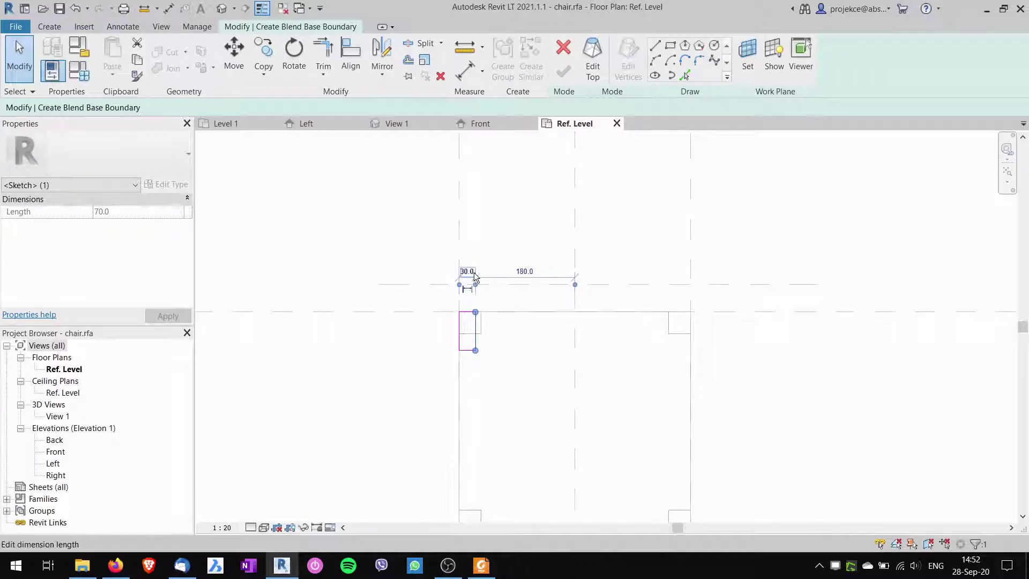
pyautogui.click(466, 351)
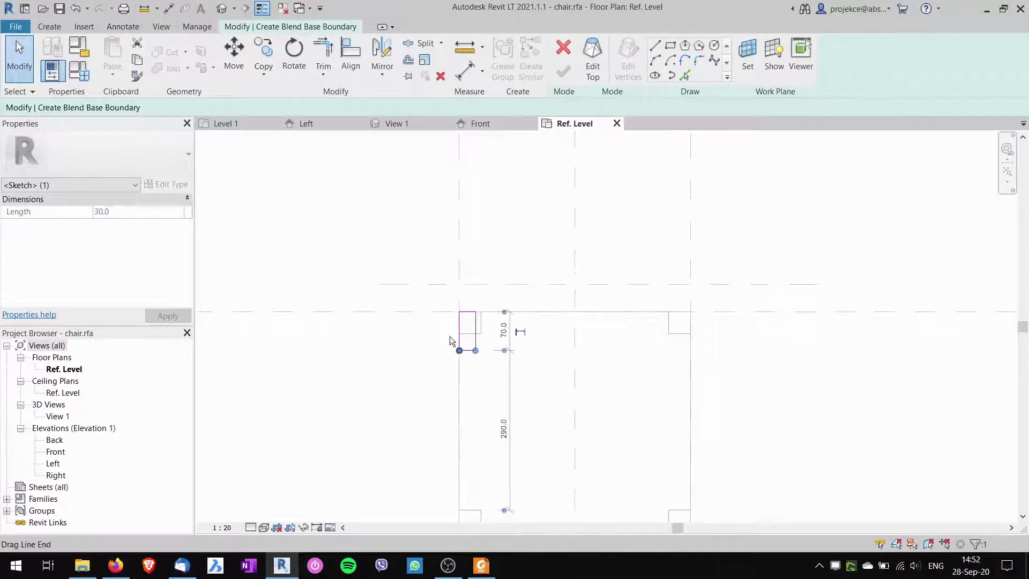
pyautogui.click(509, 329)
pyautogui.write('30')
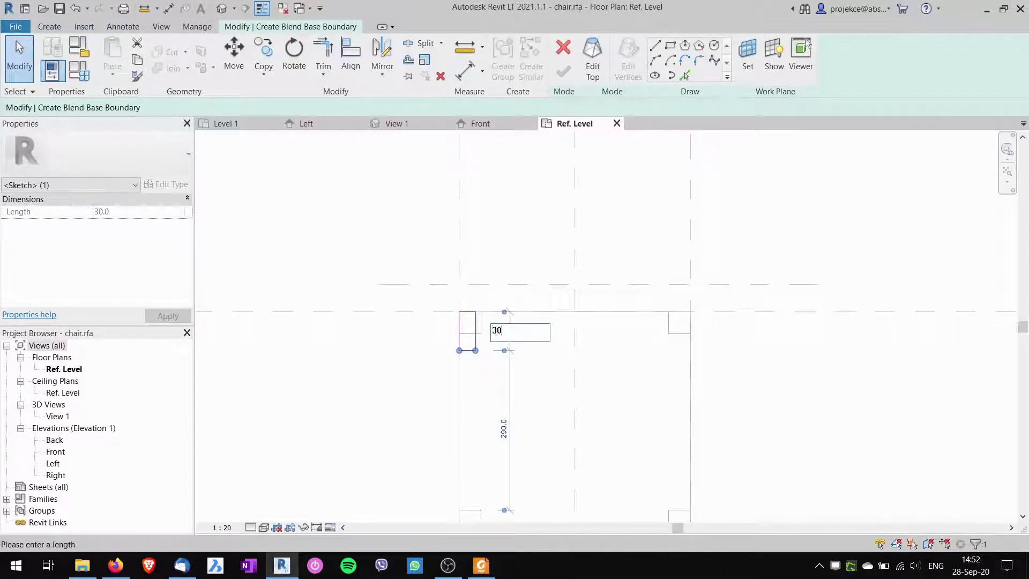
pyautogui.press('Return')
pyautogui.press('Escape')
# Mirror the blend's base rectangle about the chair's central reference plane to the seat's back-right corner
pyautogui.moveTo(445, 348); pyautogui.dragTo(571, 171)
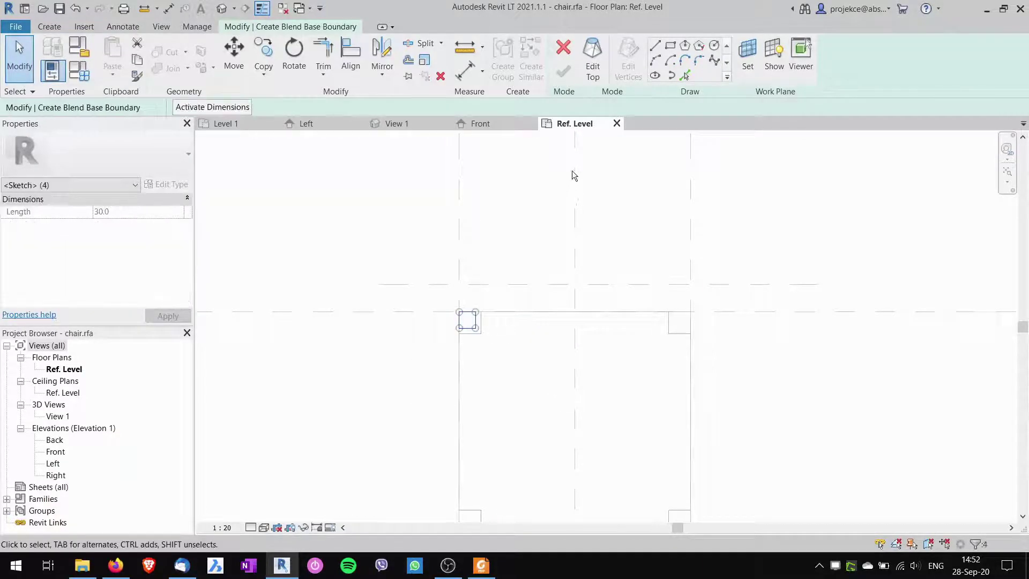
pyautogui.click(381, 75)
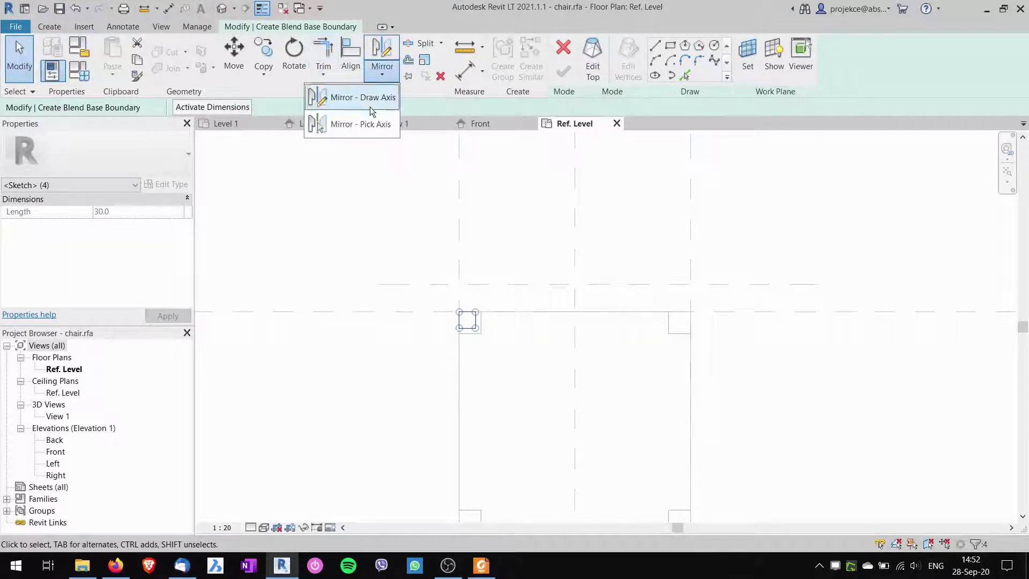
pyautogui.click(365, 127)
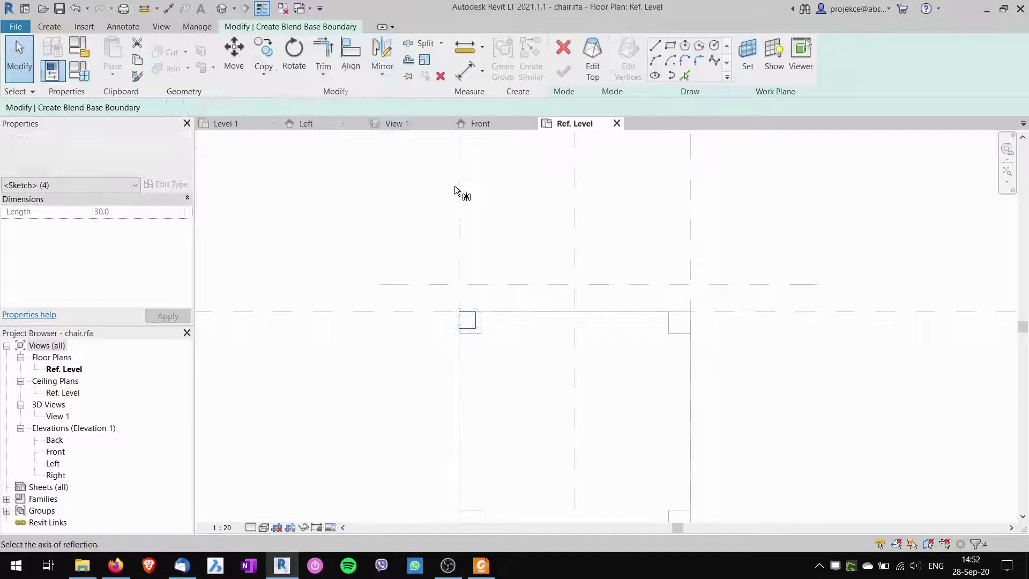
pyautogui.click(572, 253)
pyautogui.click(660, 325)
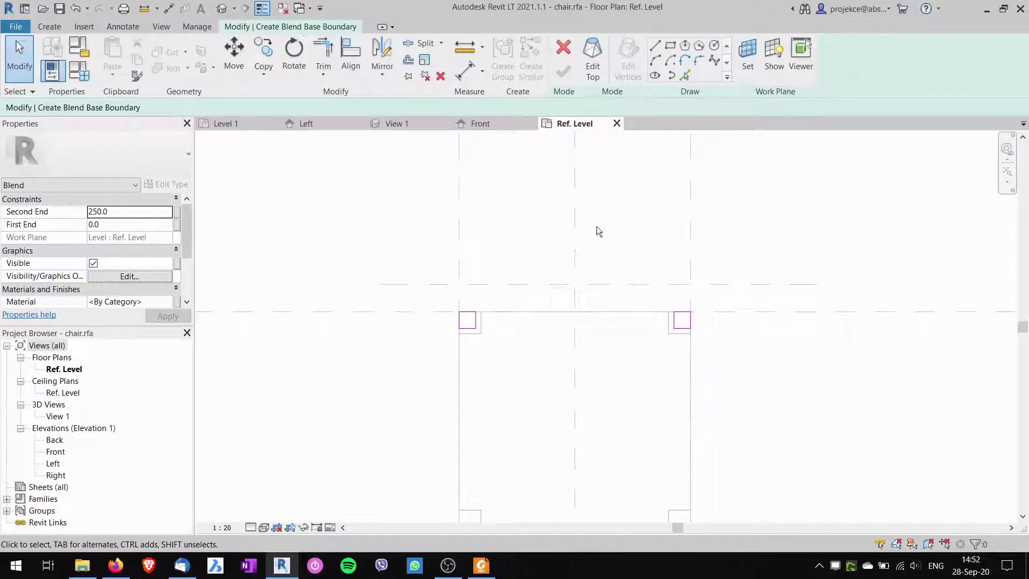
# Try to continue to the blend's top boundary with both base loops, and delete the mirrored back-right rectangle
pyautogui.click(593, 53)
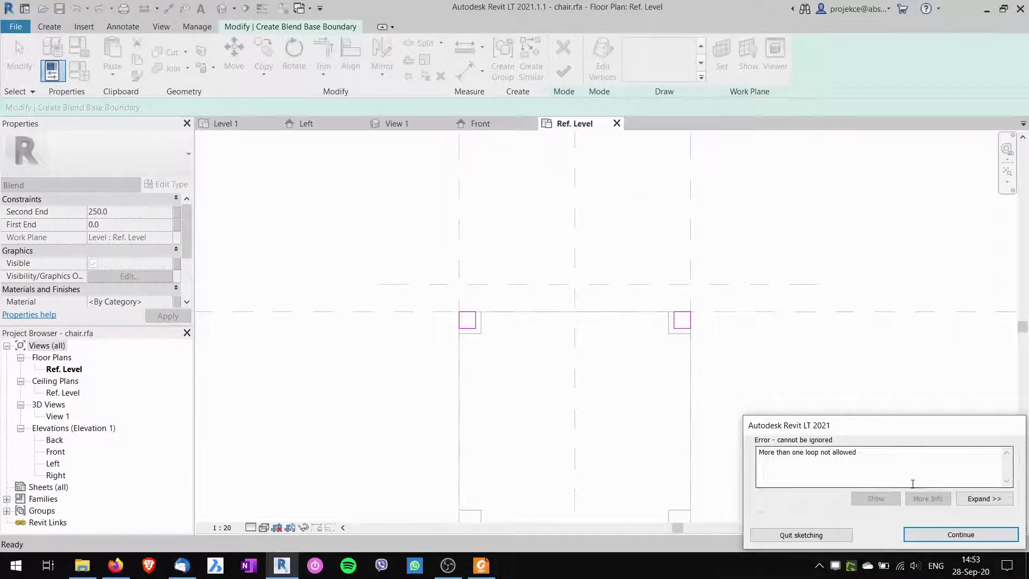
pyautogui.click(962, 534)
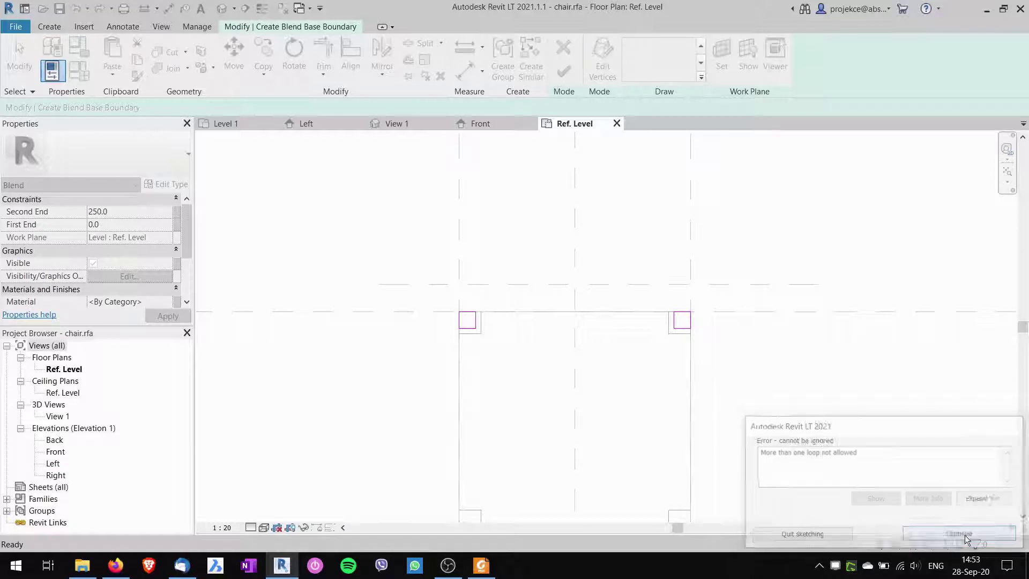
pyautogui.moveTo(638, 264); pyautogui.dragTo(765, 377)
pyautogui.press('Delete')
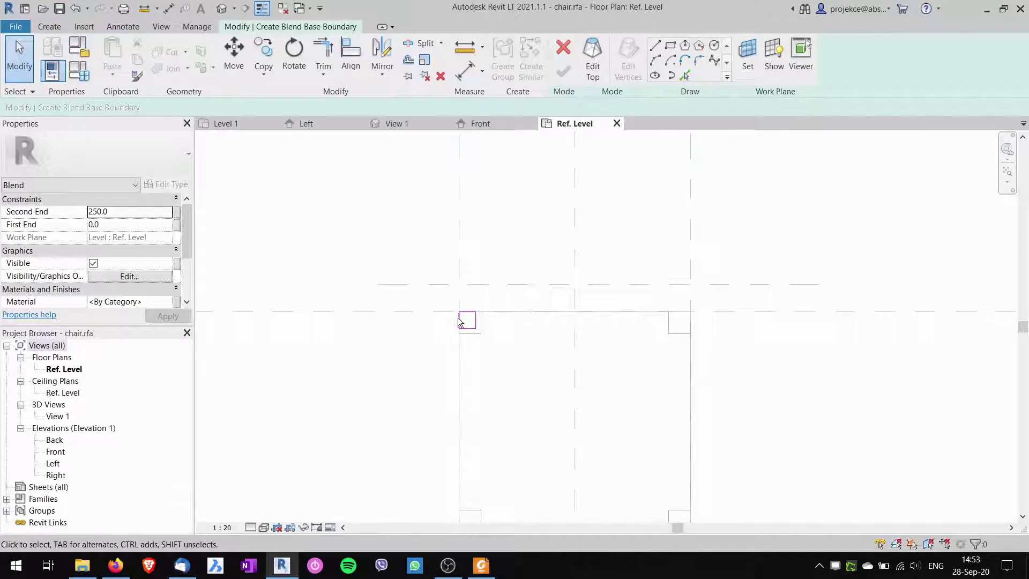
# Open the blend's top boundary and sketch a rectangle about 60 × 40 mm where the back rest plane meets the chair's left side plane
pyautogui.click(592, 59)
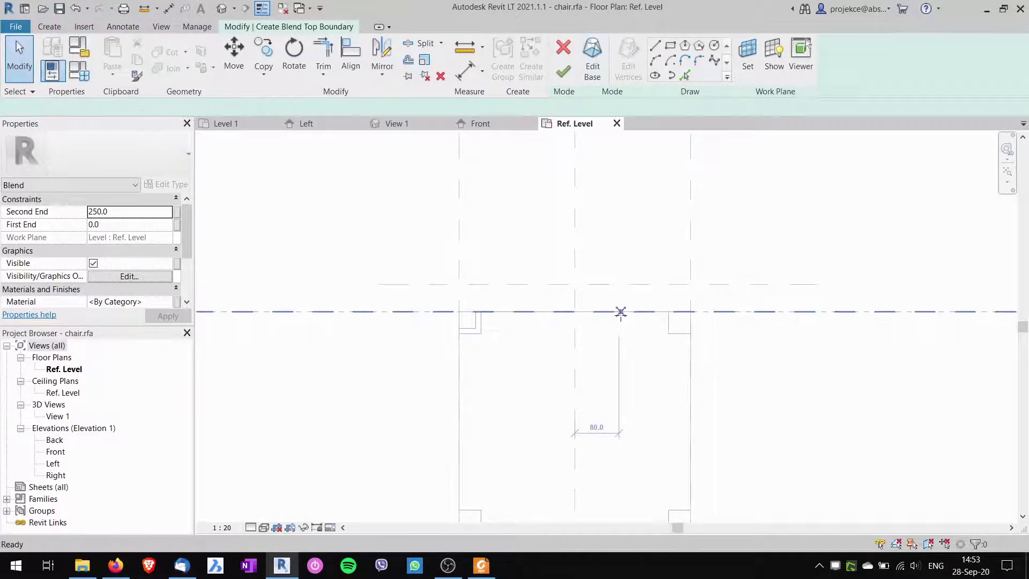
pyautogui.click(669, 45)
pyautogui.click(458, 284)
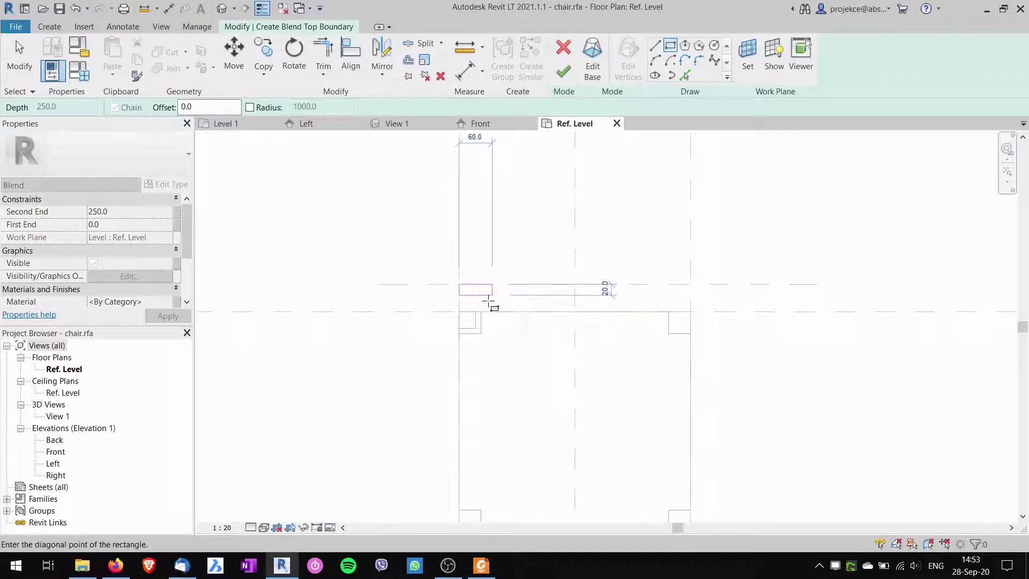
pyautogui.click(491, 306)
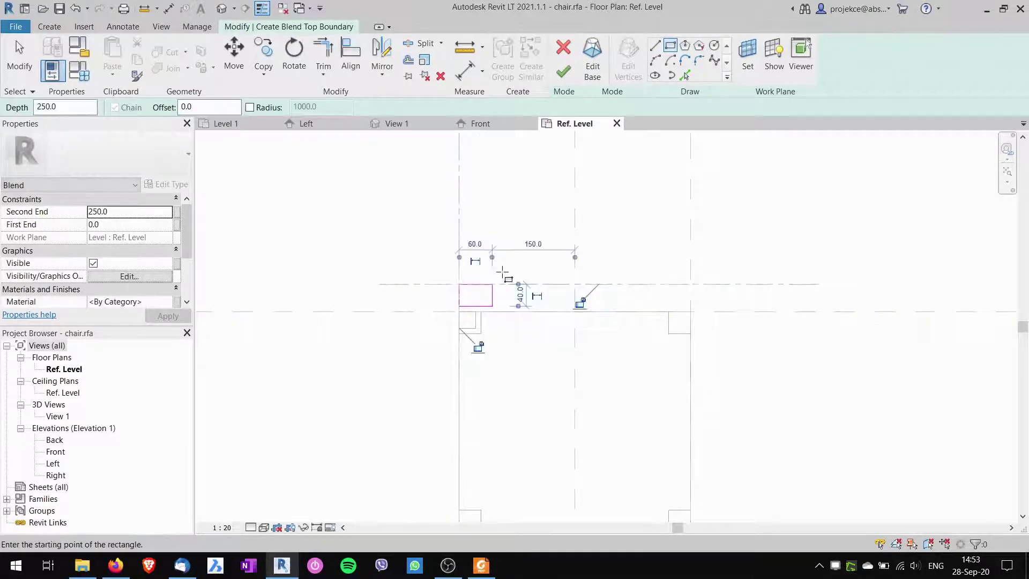
pyautogui.press('Escape')
pyautogui.press('Escape')
# Set both the width and the depth of the blend's top rectangle to 30 mm and finish the blend
pyautogui.click(495, 296)
pyautogui.click(476, 244)
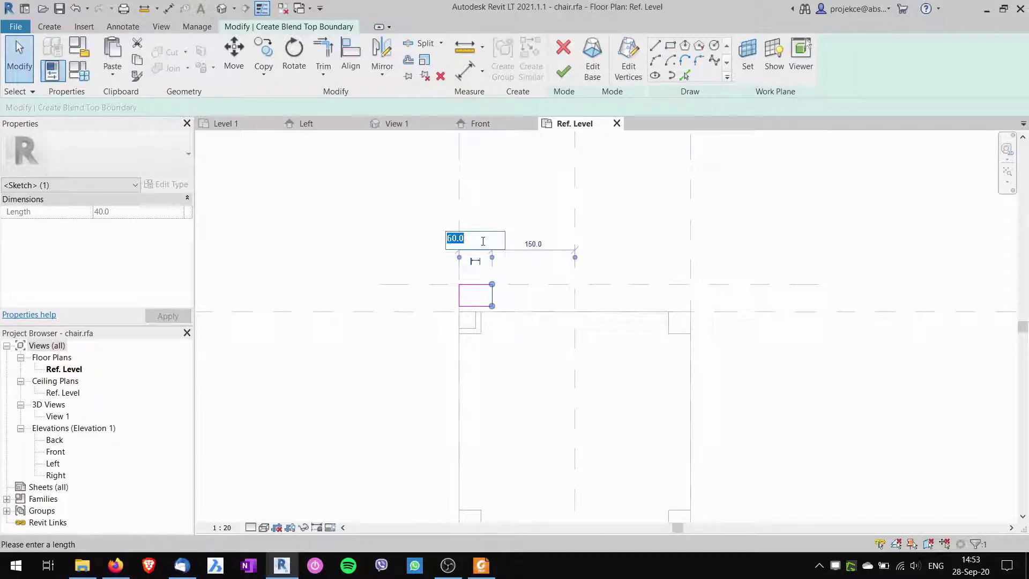
pyautogui.write('30')
pyautogui.press('Return')
pyautogui.scroll(2, 450, 308)
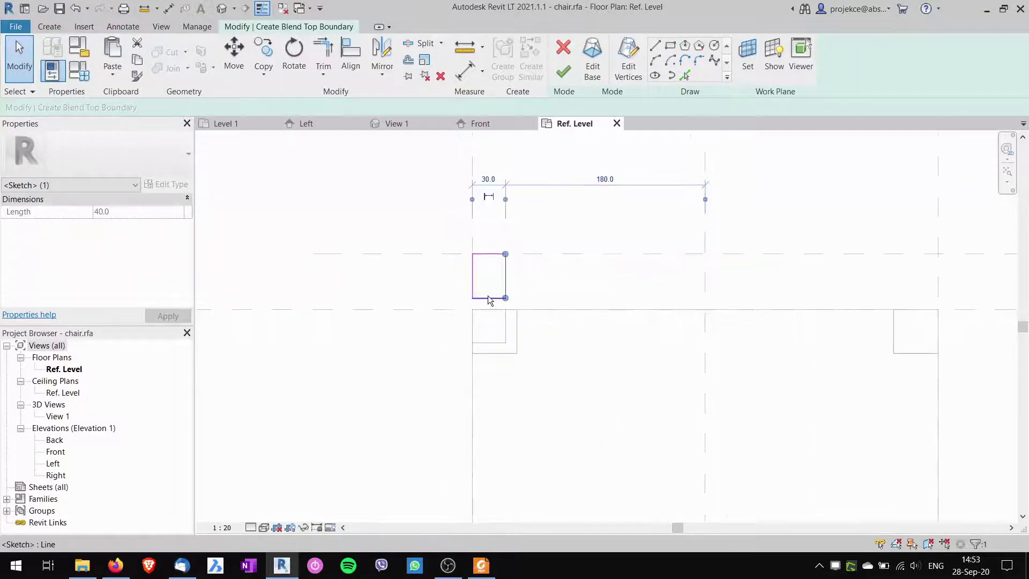
pyautogui.click(528, 277)
pyautogui.write('30')
pyautogui.press('Return')
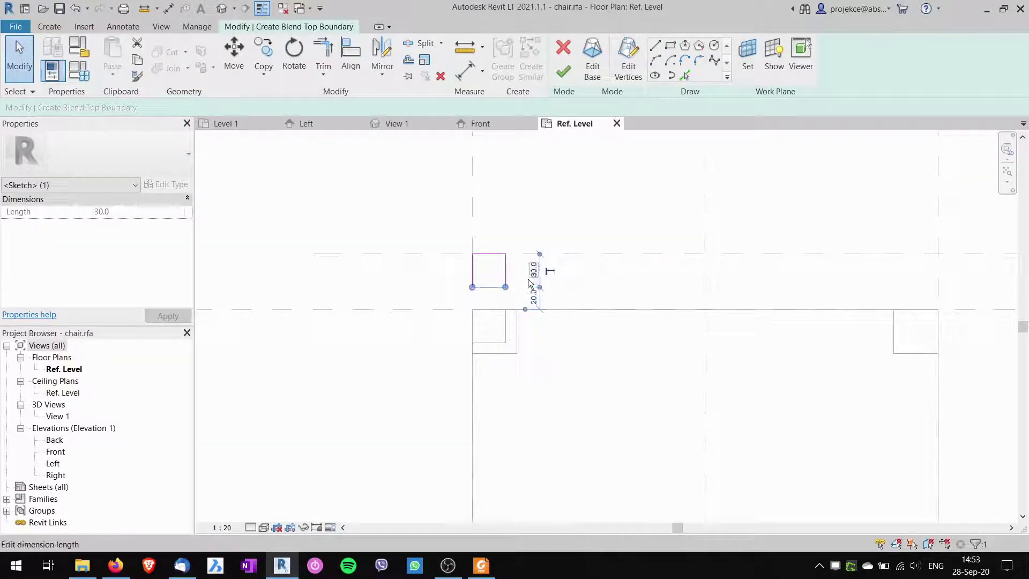
pyautogui.scroll(-2, 618, 334)
pyautogui.moveTo(650, 331); pyautogui.dragTo(546, 317, button='middle')
pyautogui.click(547, 316)
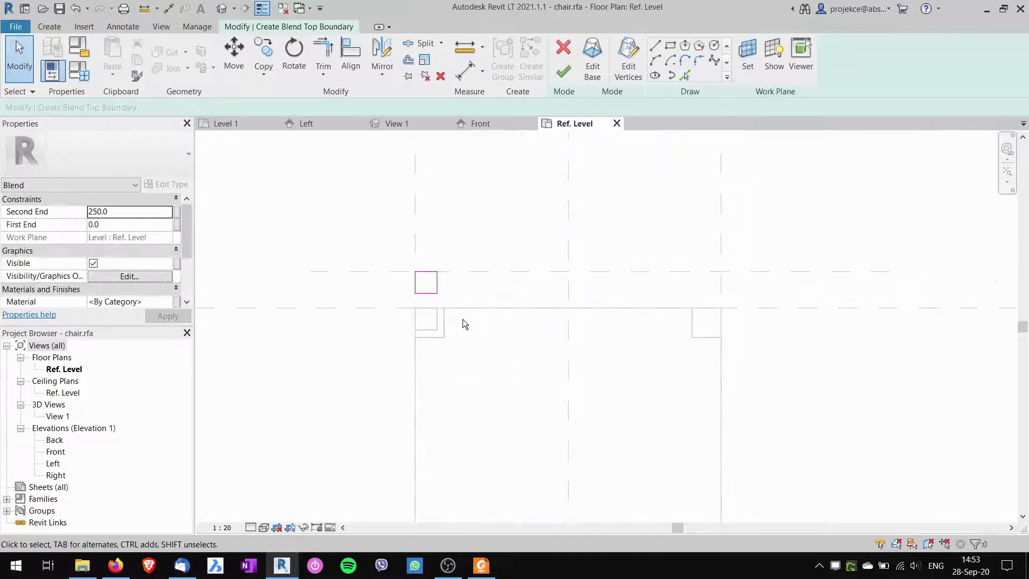
pyautogui.click(564, 73)
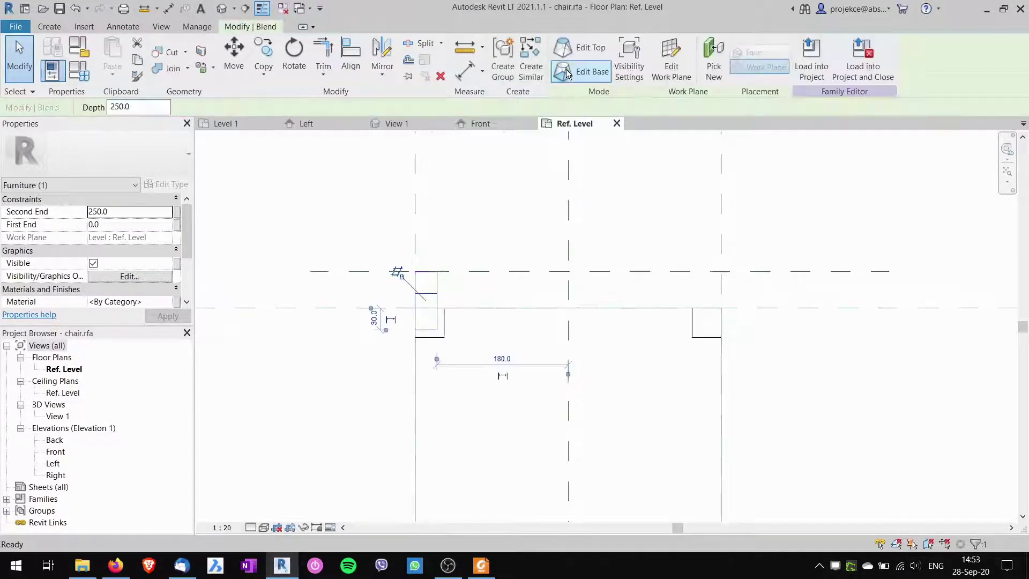
# In the Left elevation, stretch the blend so it runs from the seat's top plane at 420 mm to the upper reference plane at 920 mm
pyautogui.click(391, 123)
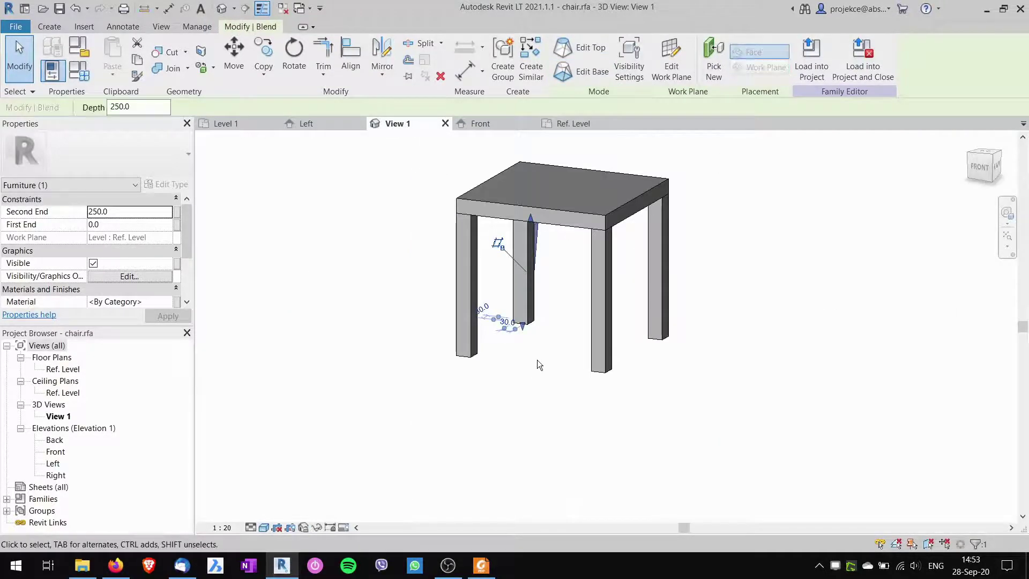
pyautogui.keyDown('shift'); pyautogui.moveTo(537, 359); pyautogui.dragTo(503, 302, button='middle'); pyautogui.keyUp('shift')
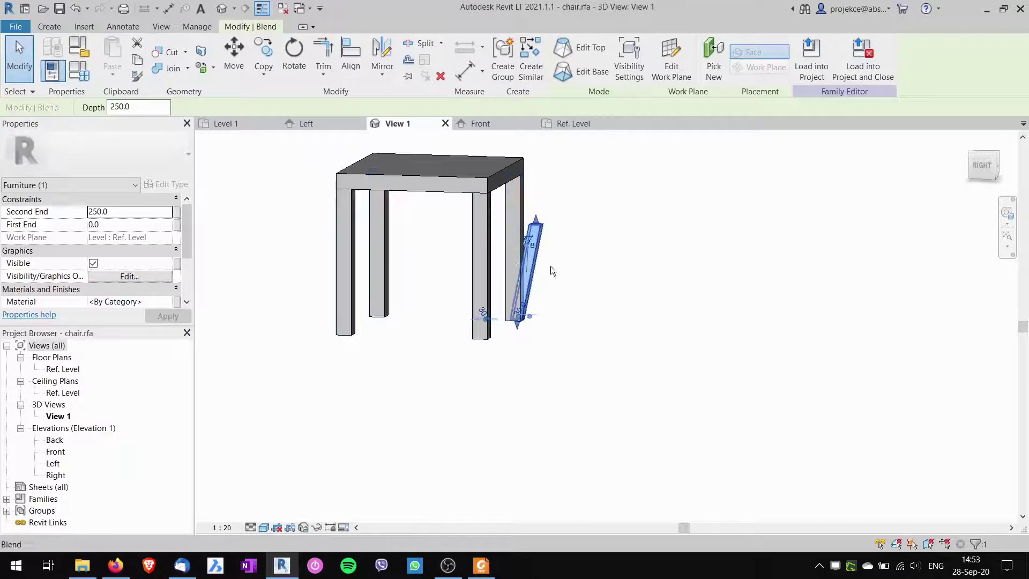
pyautogui.click(313, 125)
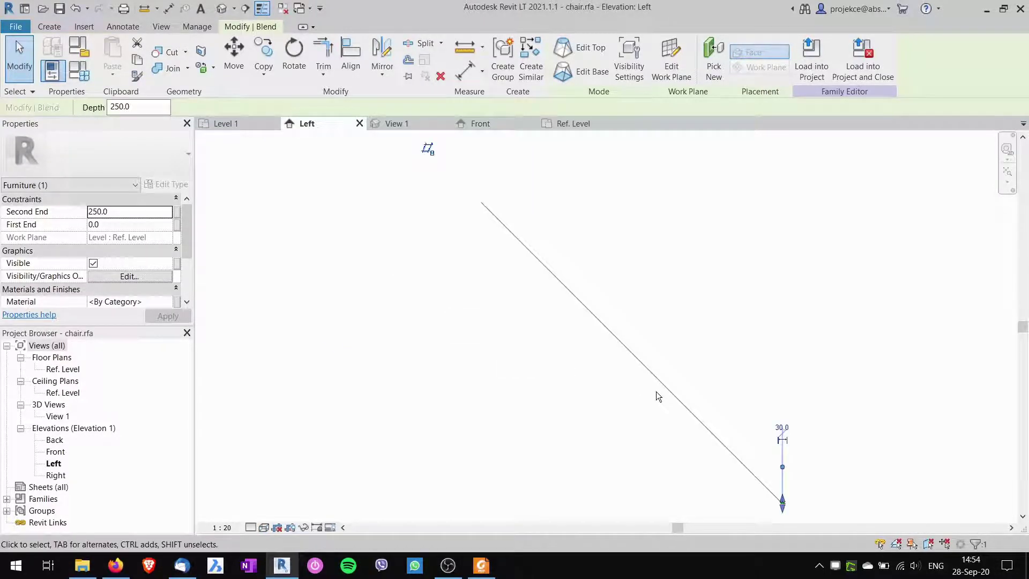
pyautogui.click(724, 369)
pyautogui.click(1006, 182)
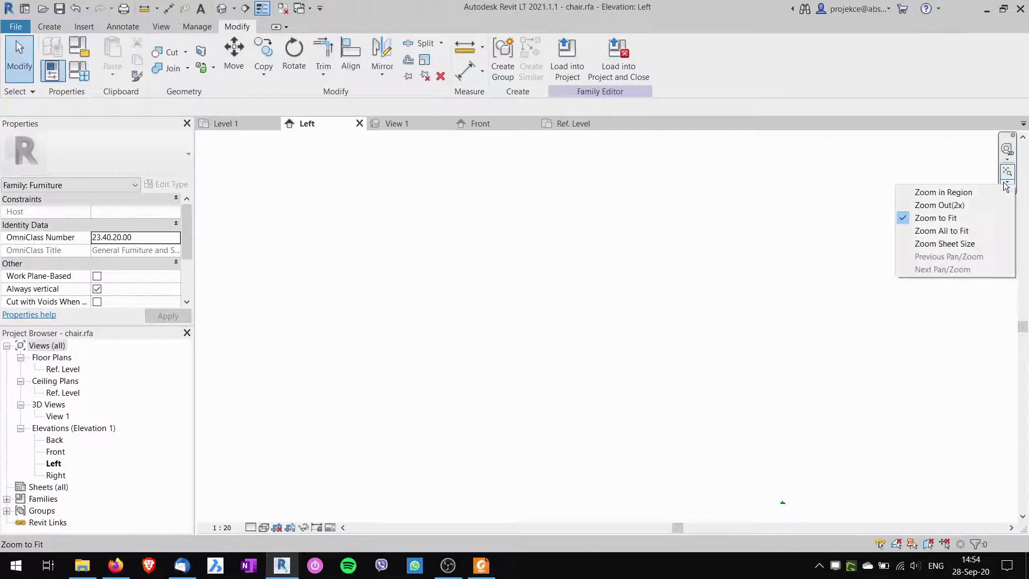
pyautogui.click(961, 214)
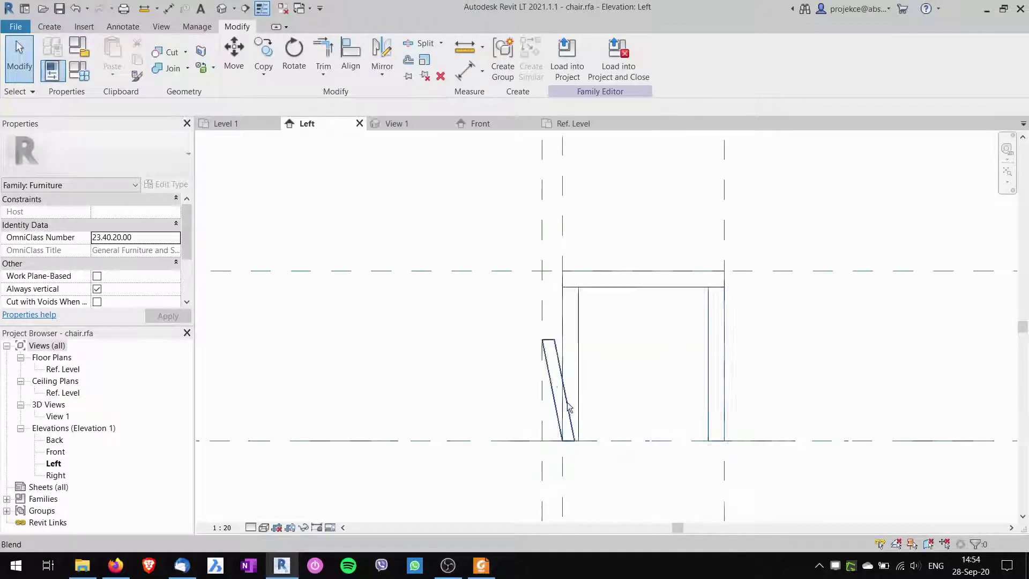
pyautogui.scroll(-2, 569, 408)
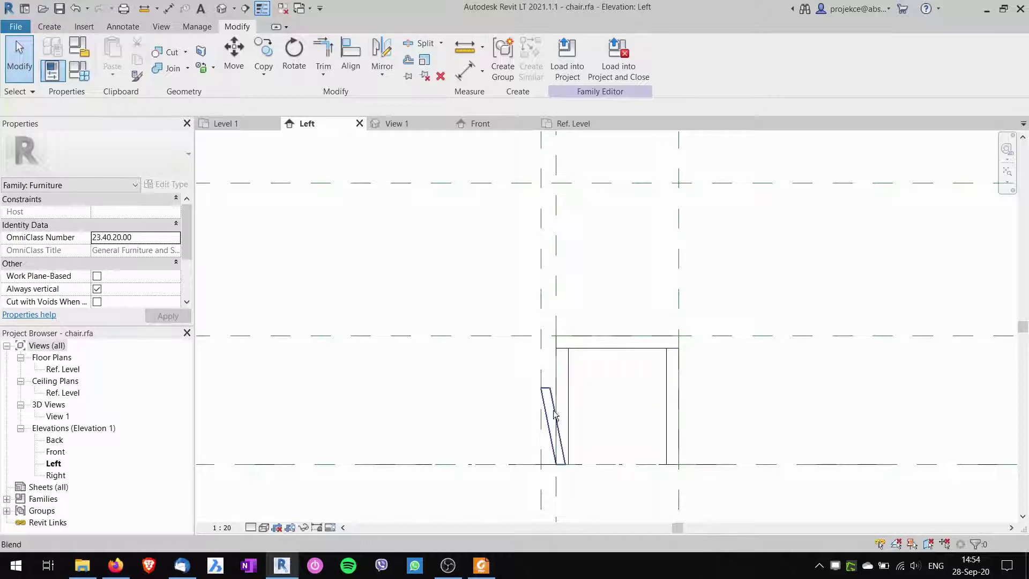
pyautogui.click(552, 388)
pyautogui.moveTo(552, 388); pyautogui.dragTo(544, 182)
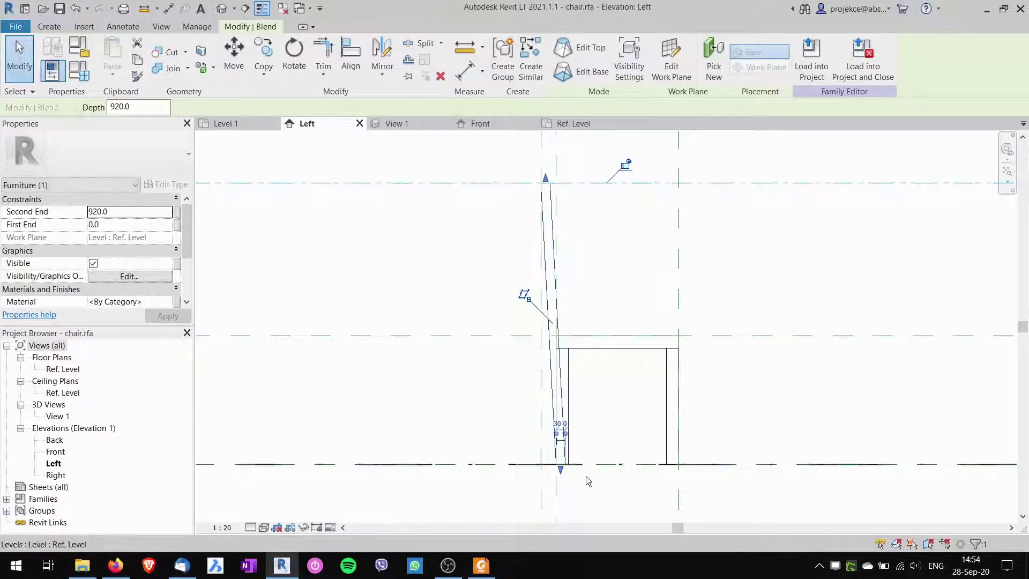
pyautogui.moveTo(560, 458); pyautogui.dragTo(561, 337)
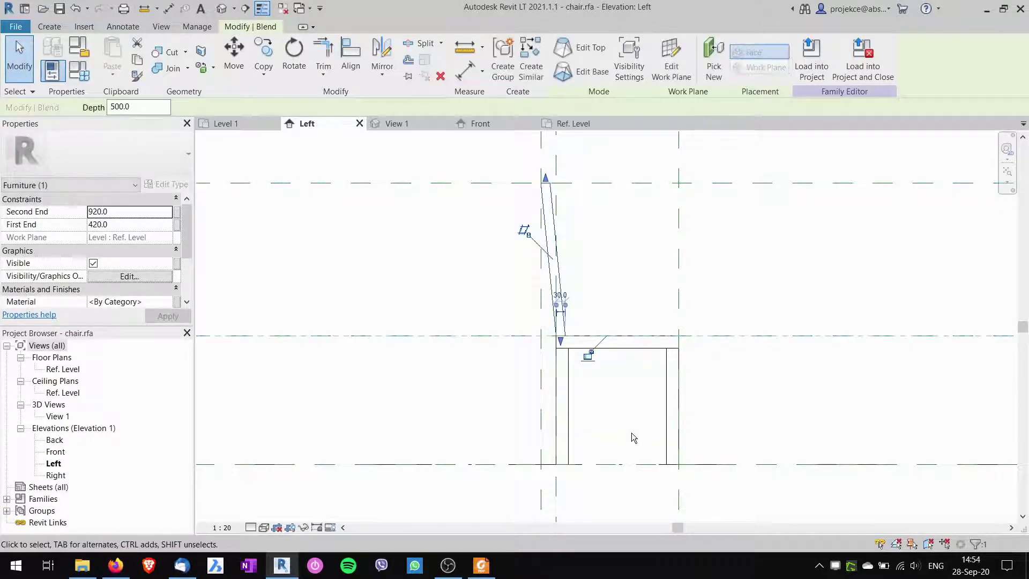
pyautogui.press('Escape')
# In the Ref. Level plan, mirror the slanted back support about the central reference plane and check both supports in 3D
pyautogui.click(413, 126)
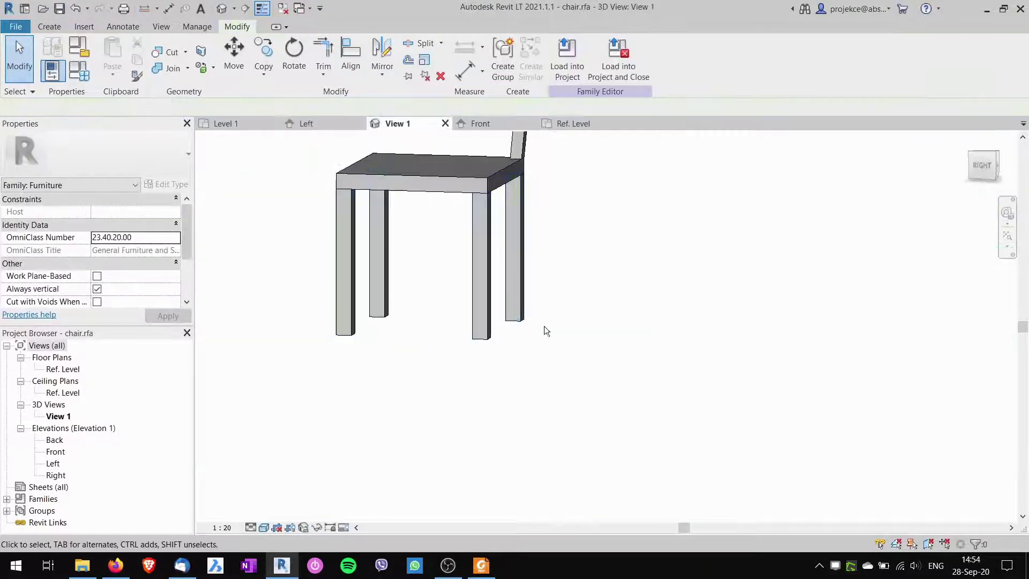
pyautogui.keyDown('shift'); pyautogui.moveTo(544, 326); pyautogui.dragTo(621, 343, button='middle'); pyautogui.keyUp('shift')
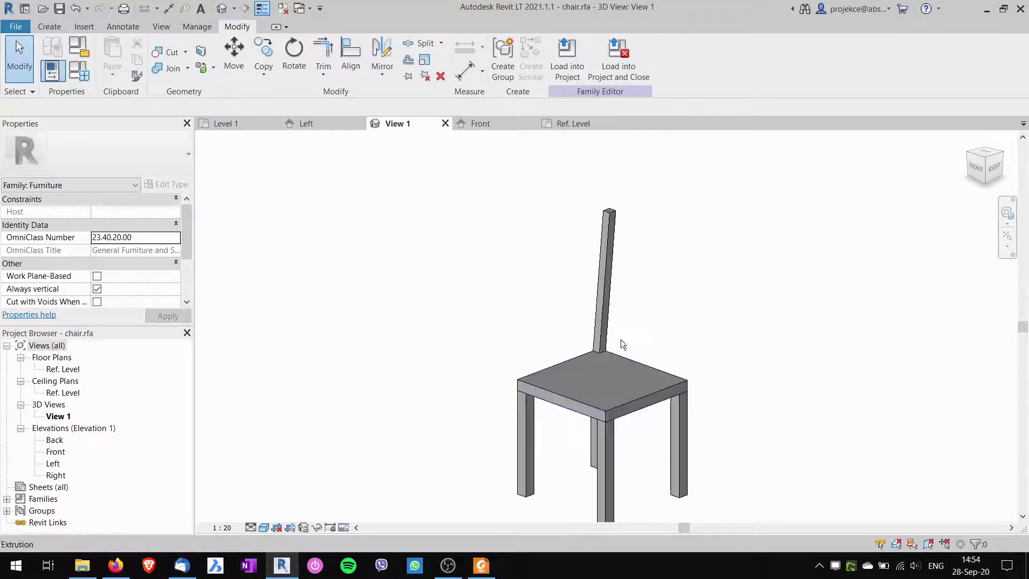
pyautogui.click(572, 123)
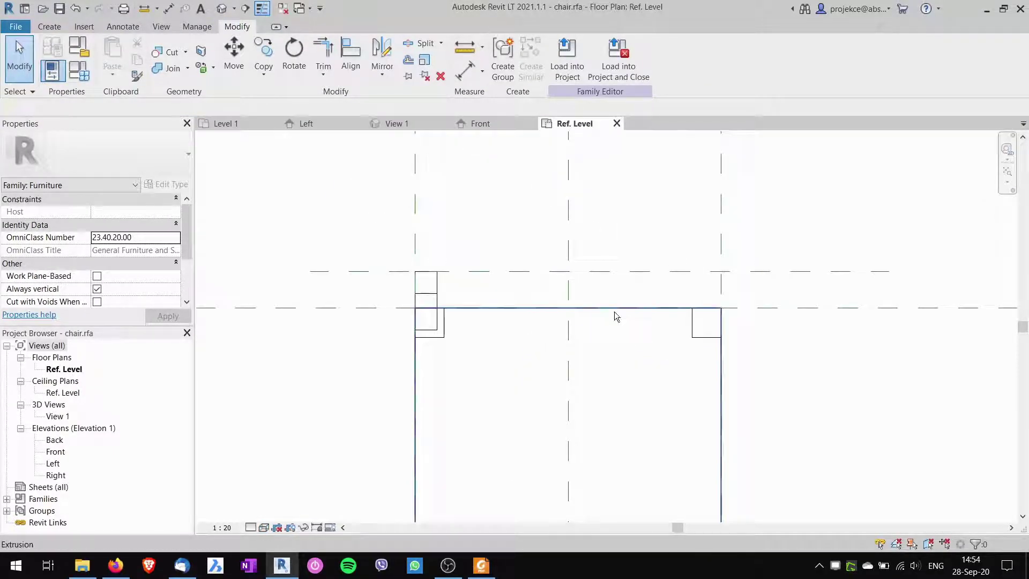
pyautogui.click(432, 299)
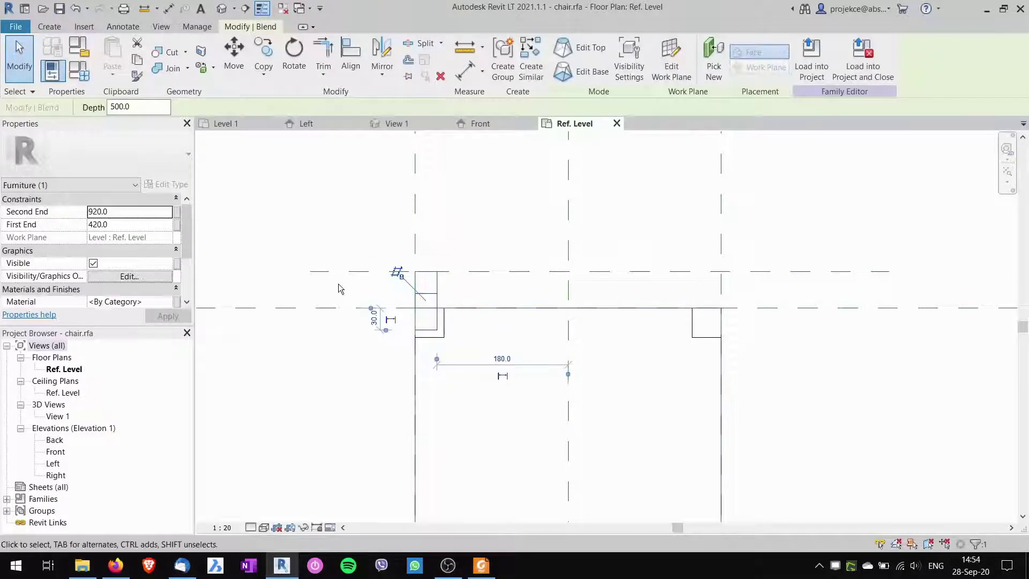
pyautogui.click(377, 75)
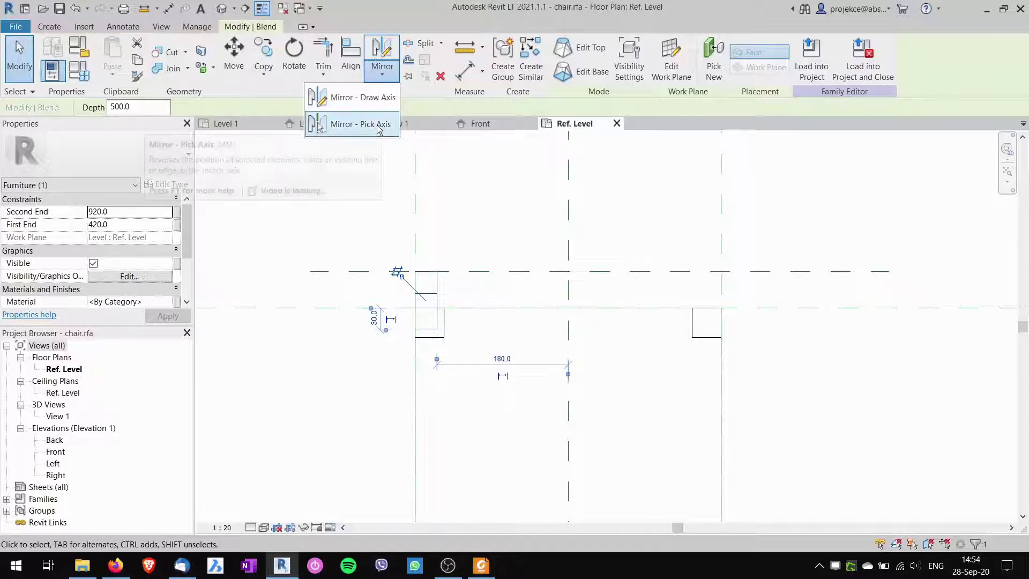
pyautogui.click(324, 124)
pyautogui.click(569, 219)
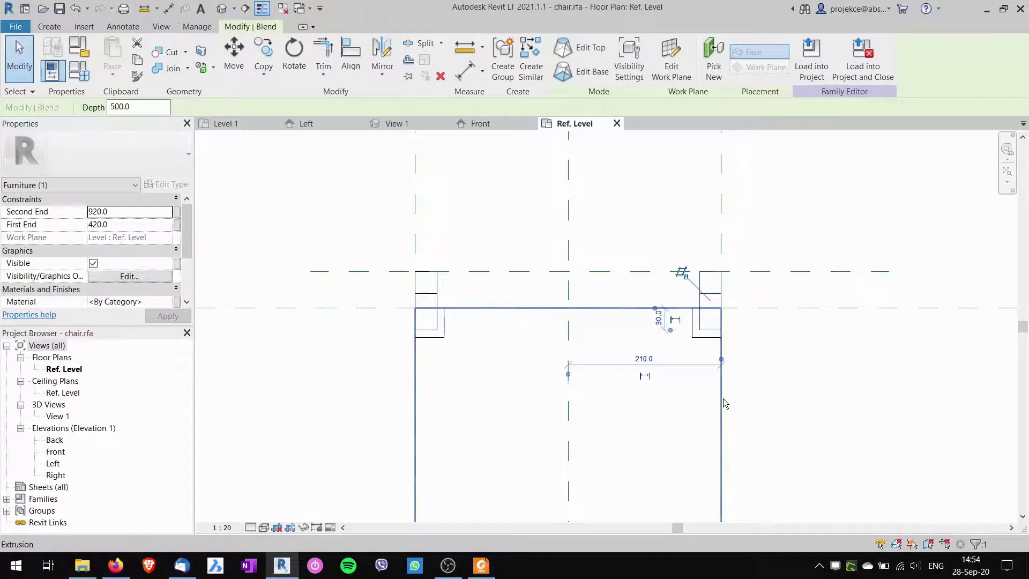
pyautogui.press('Escape')
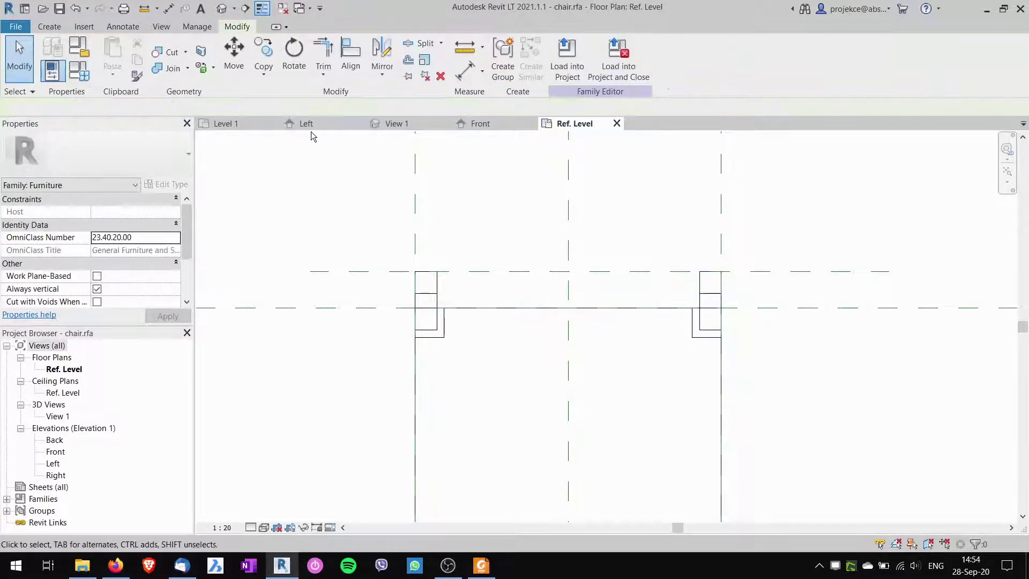
pyautogui.click(377, 122)
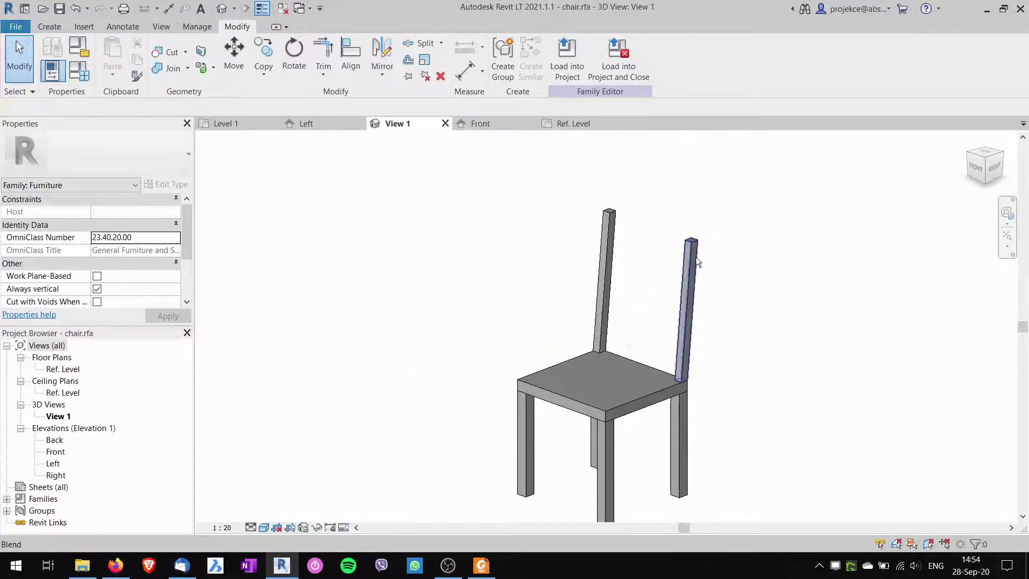
pyautogui.keyDown('shift'); pyautogui.moveTo(695, 258); pyautogui.dragTo(622, 322, button='middle'); pyautogui.keyUp('shift')
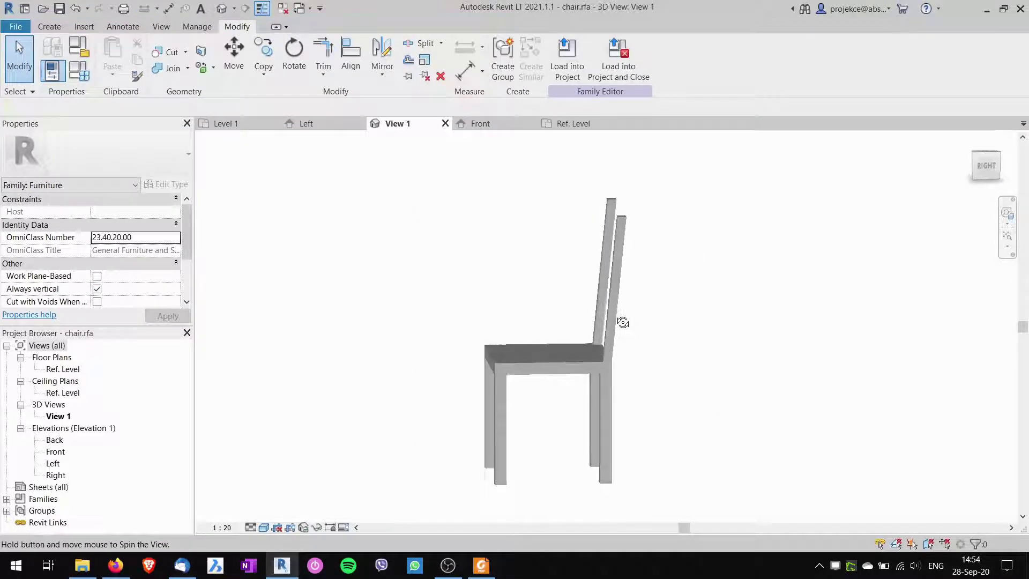
# In the Ref. Level plan, sketch a sweep path as an outward-bowed arc of about 485 mm radius between the back supports' inner edge midpoints
pyautogui.click(316, 123)
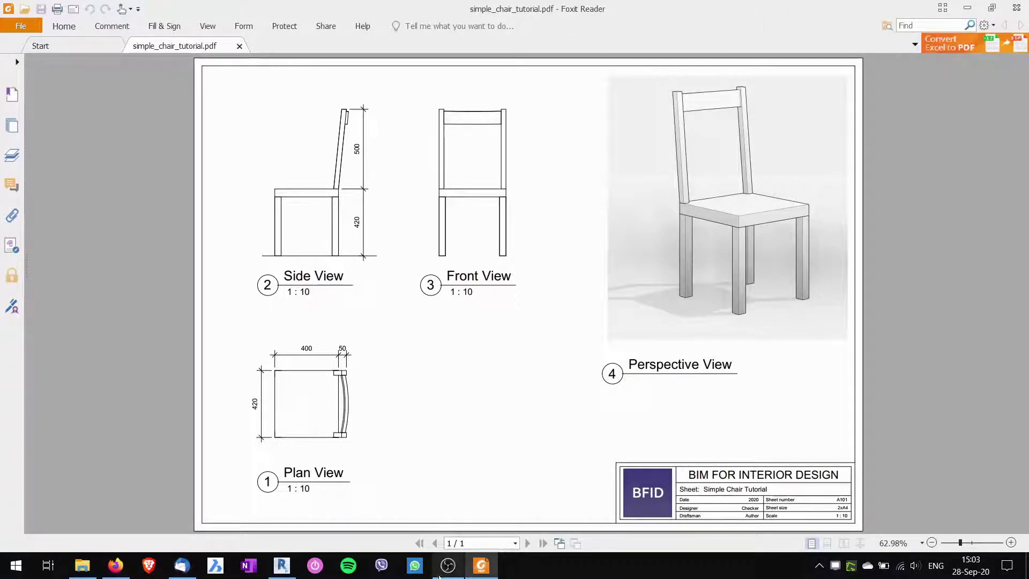
pyautogui.click(282, 565)
pyautogui.click(47, 26)
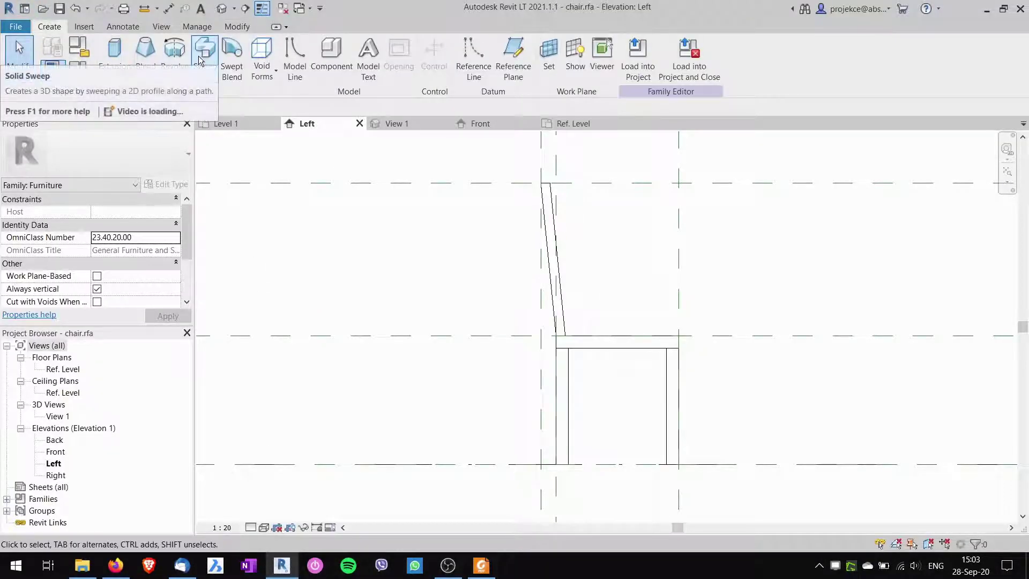
pyautogui.click(584, 124)
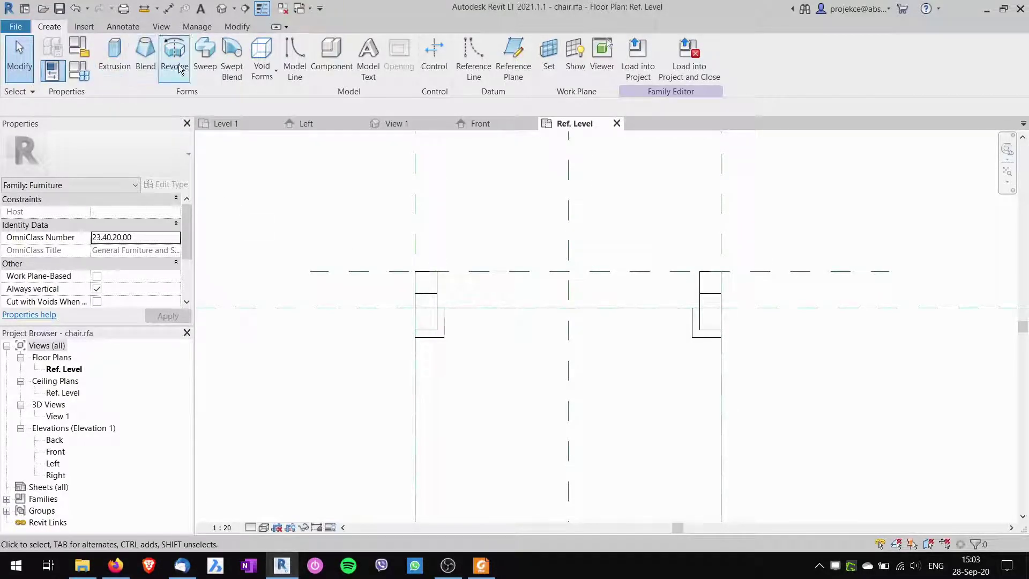
pyautogui.click(204, 50)
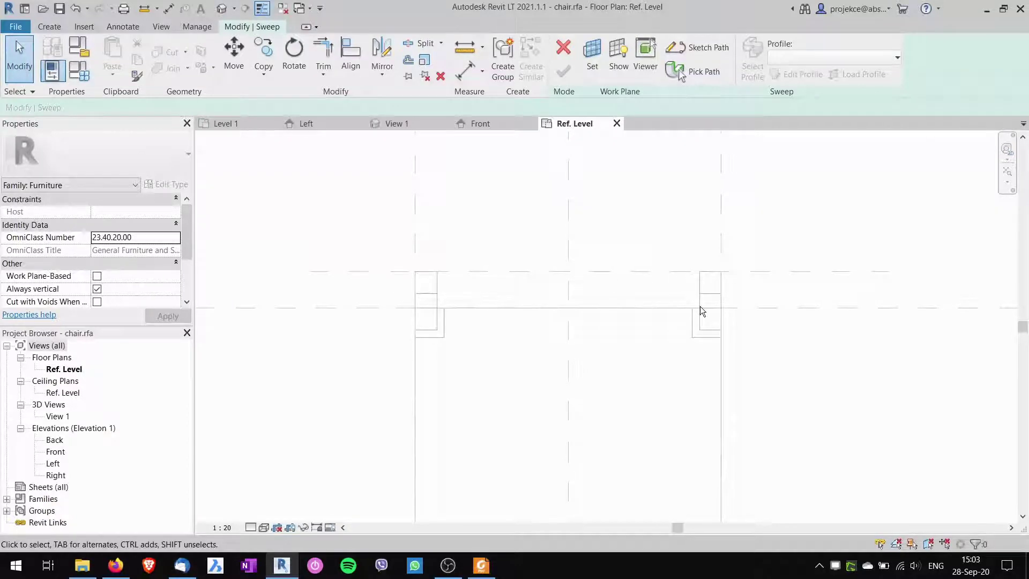
pyautogui.click(691, 49)
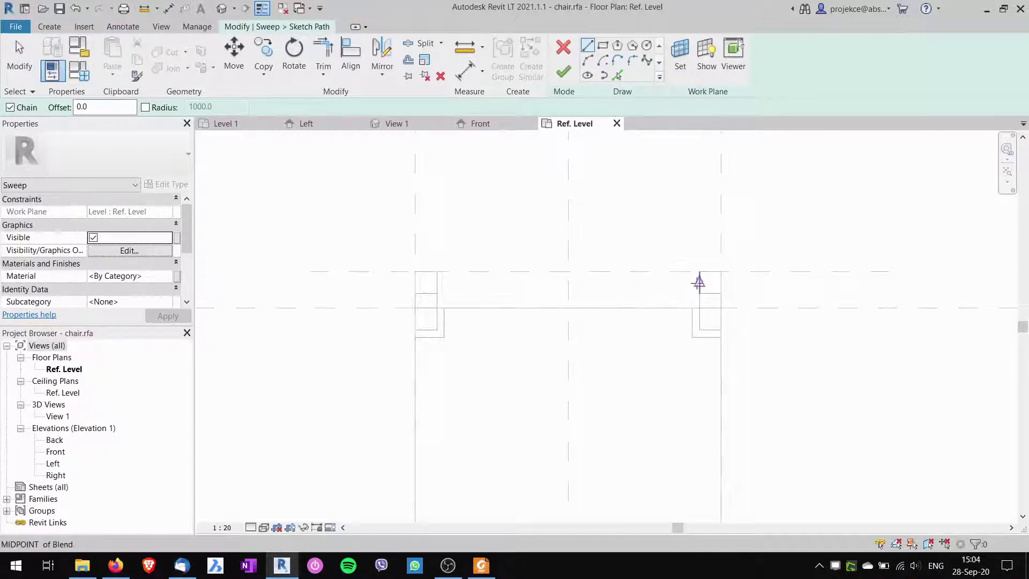
pyautogui.click(587, 60)
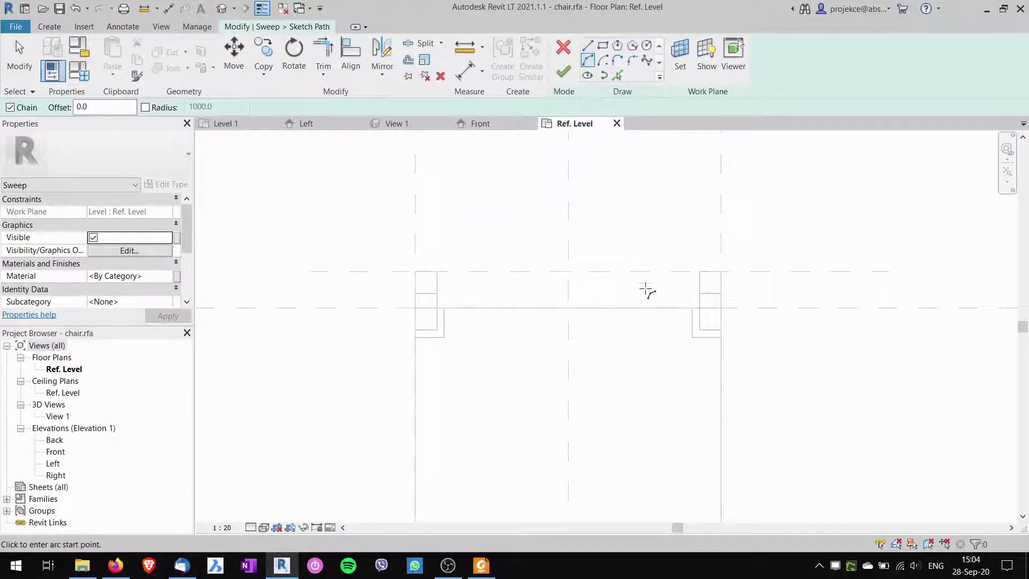
pyautogui.click(699, 288)
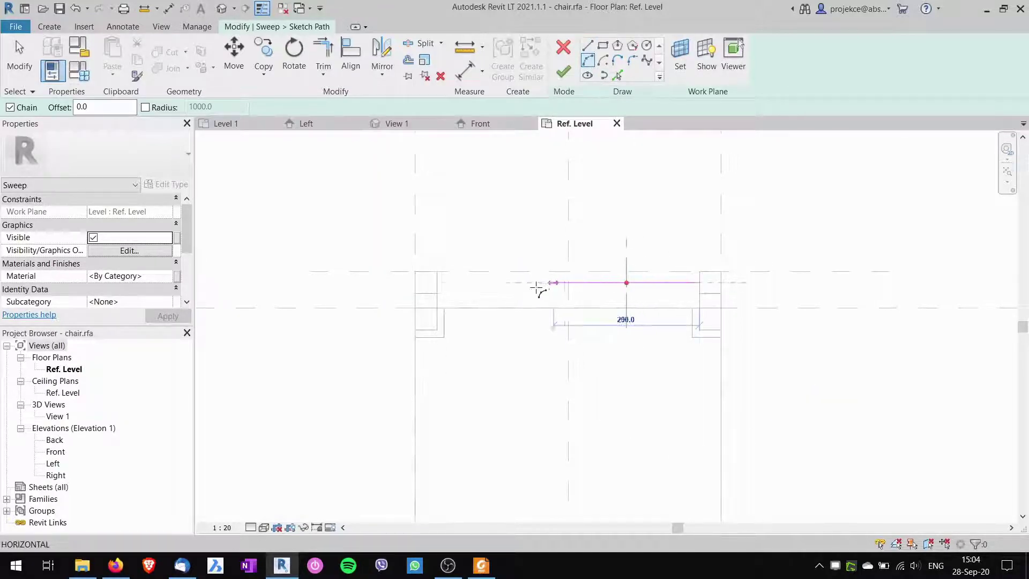
pyautogui.click(436, 282)
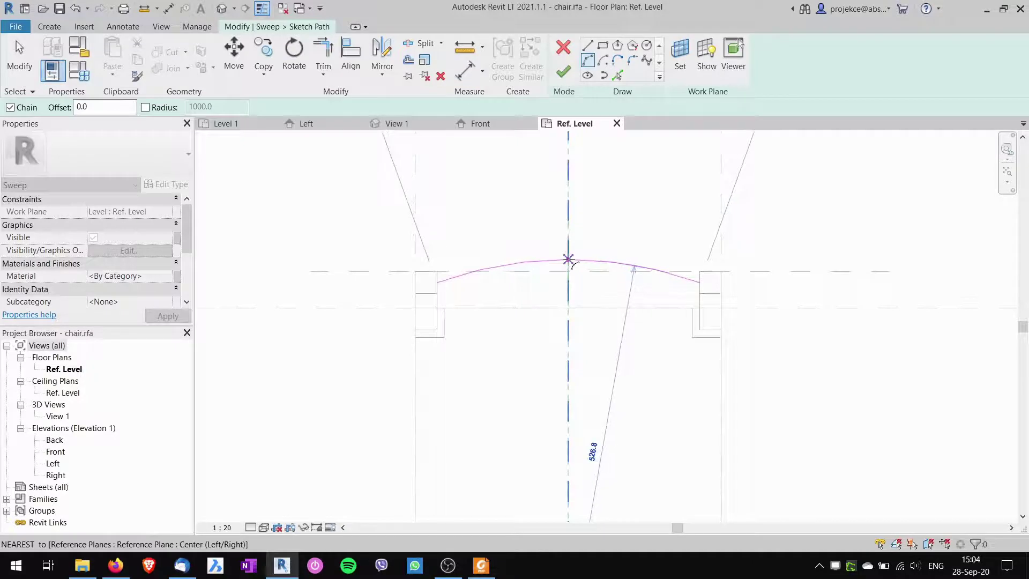
pyautogui.click(568, 258)
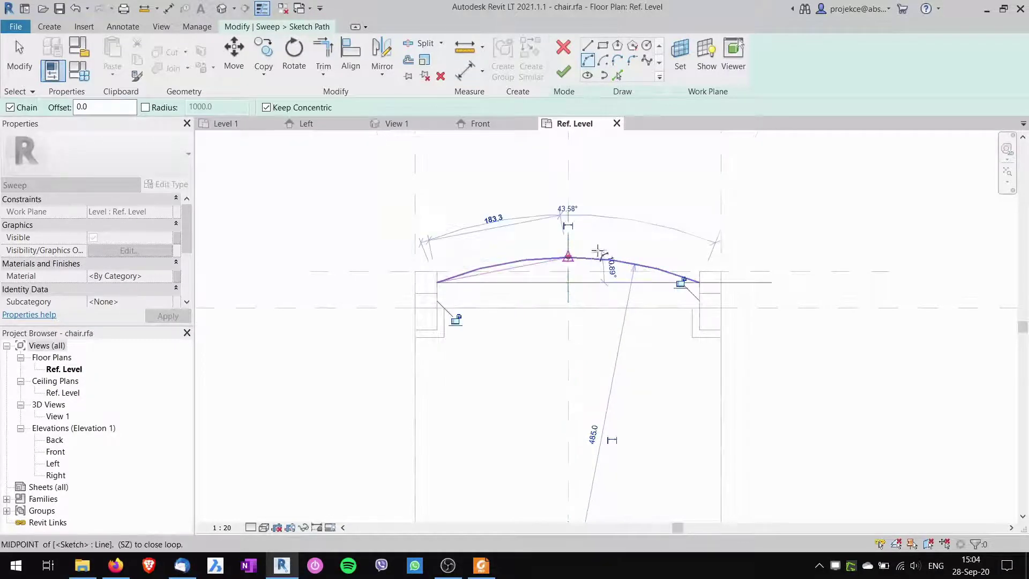
pyautogui.press('Escape')
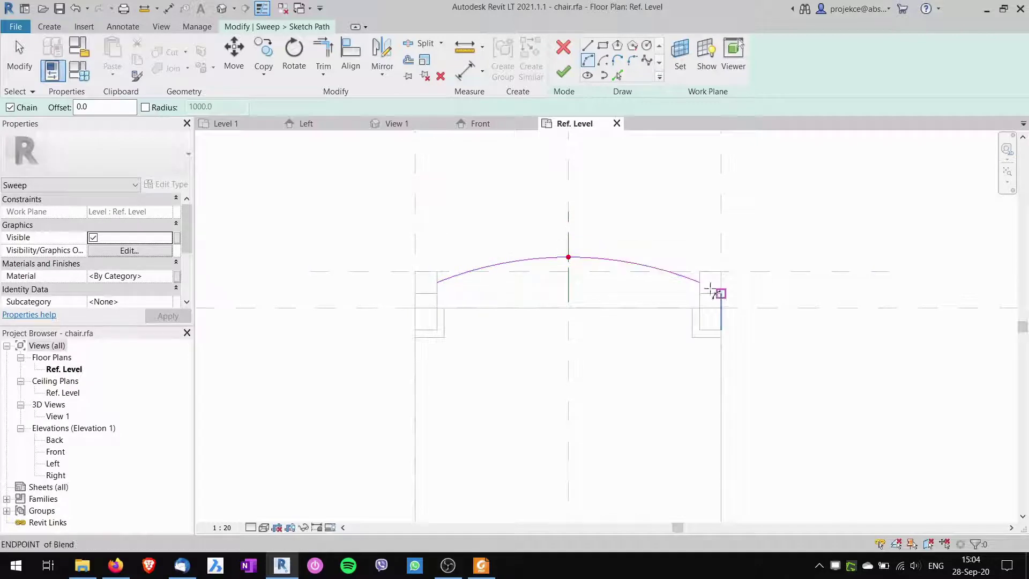
pyautogui.click(568, 77)
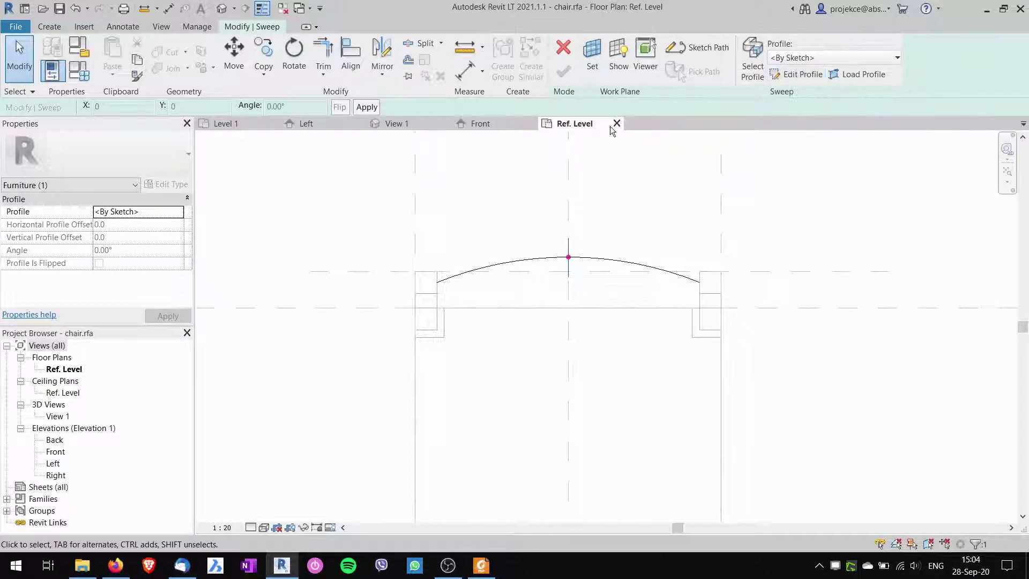
# Examine the sweep path and its profile plane in 3D, and open the profile for sketching in the Left elevation
pyautogui.click(403, 123)
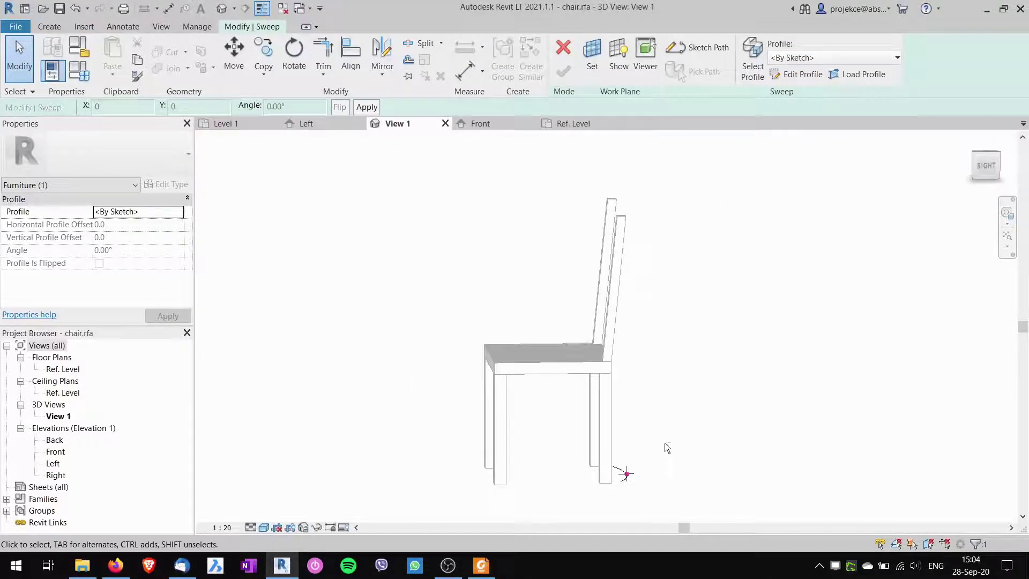
pyautogui.moveTo(664, 442)
pyautogui.keyDown('shift'); pyautogui.mouseDown(button='middle')
pyautogui.moveTo(599, 489)
pyautogui.moveTo(636, 449)
pyautogui.mouseUp(button='middle'); pyautogui.keyUp('shift')
pyautogui.scroll(5, 658, 434)
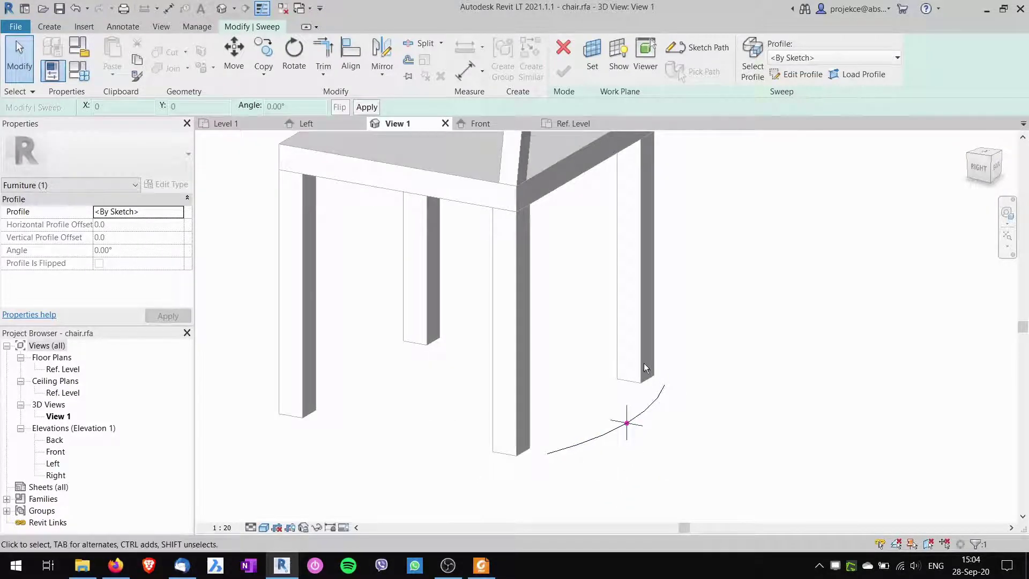
pyautogui.scroll(4, 629, 471)
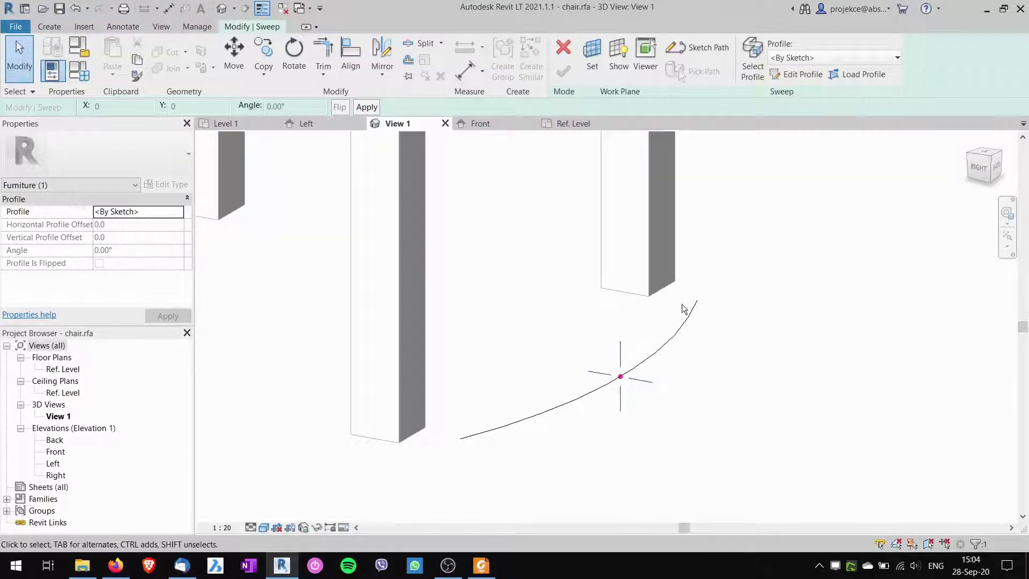
pyautogui.click(309, 124)
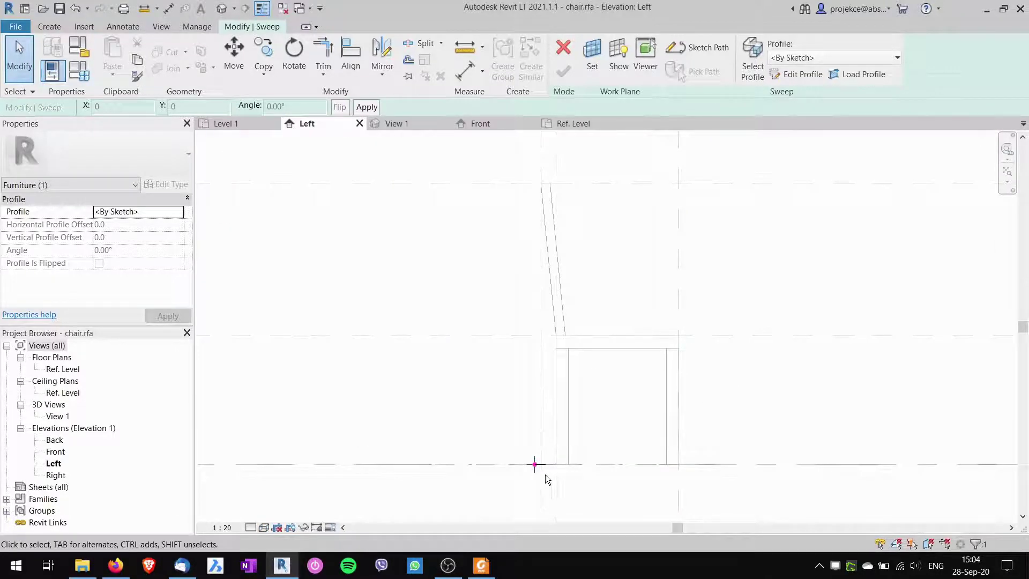
pyautogui.scroll(4, 536, 465)
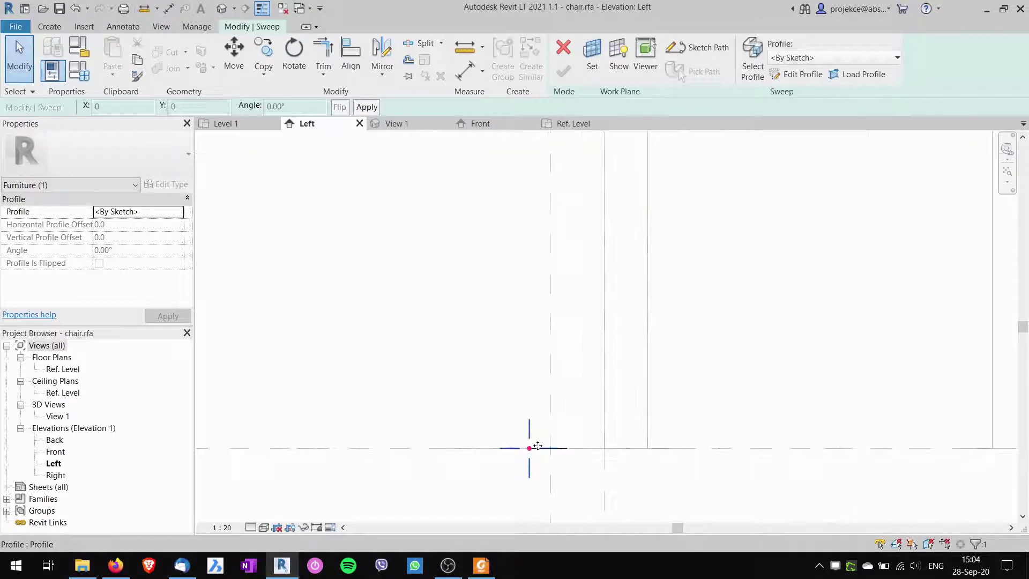
pyautogui.click(798, 75)
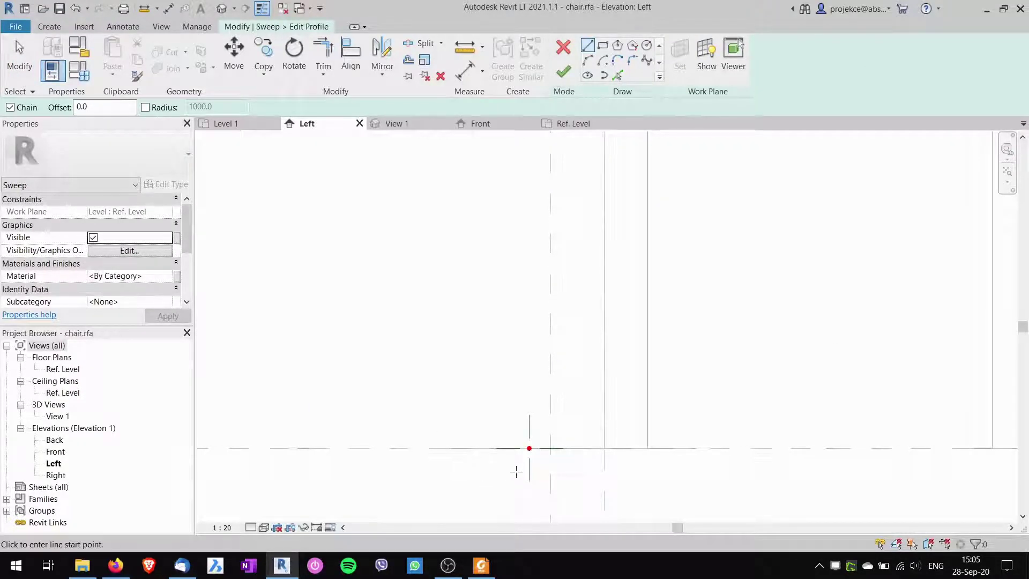
# Sketch a rectangular profile about 10 × 35 mm with its lower corner on the sweep path's profile point
pyautogui.moveTo(516, 471); pyautogui.dragTo(528, 423, button='middle')
pyautogui.scroll(2, 519, 416)
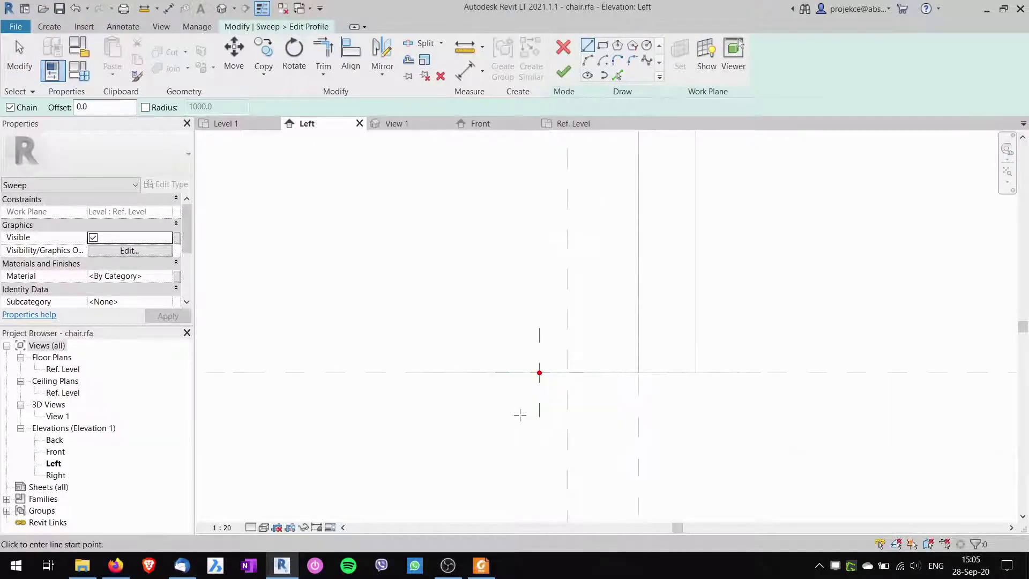
pyautogui.click(603, 46)
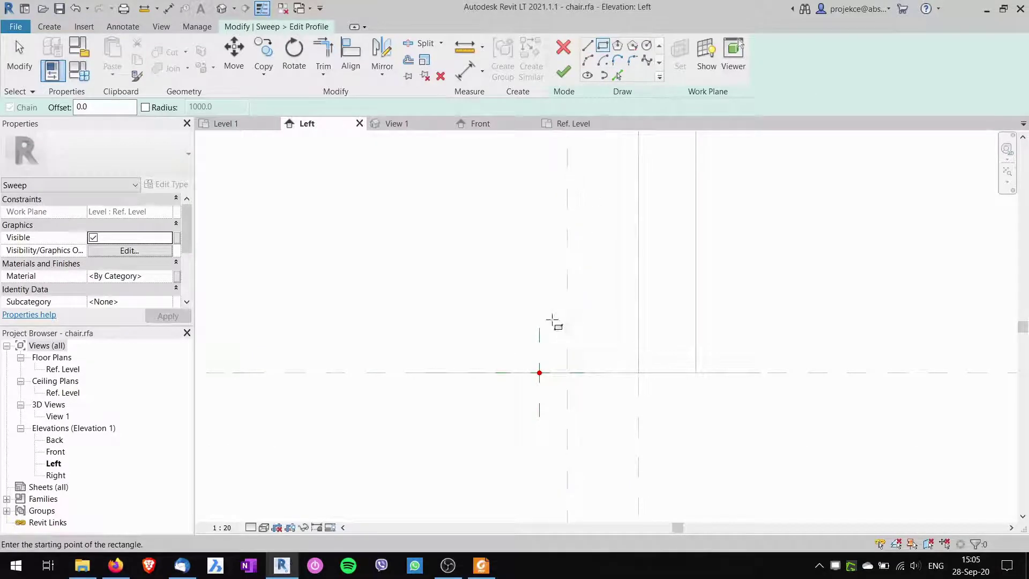
pyautogui.click(538, 372)
pyautogui.scroll(2, 554, 336)
pyautogui.scroll(1, 553, 336)
pyautogui.click(553, 314)
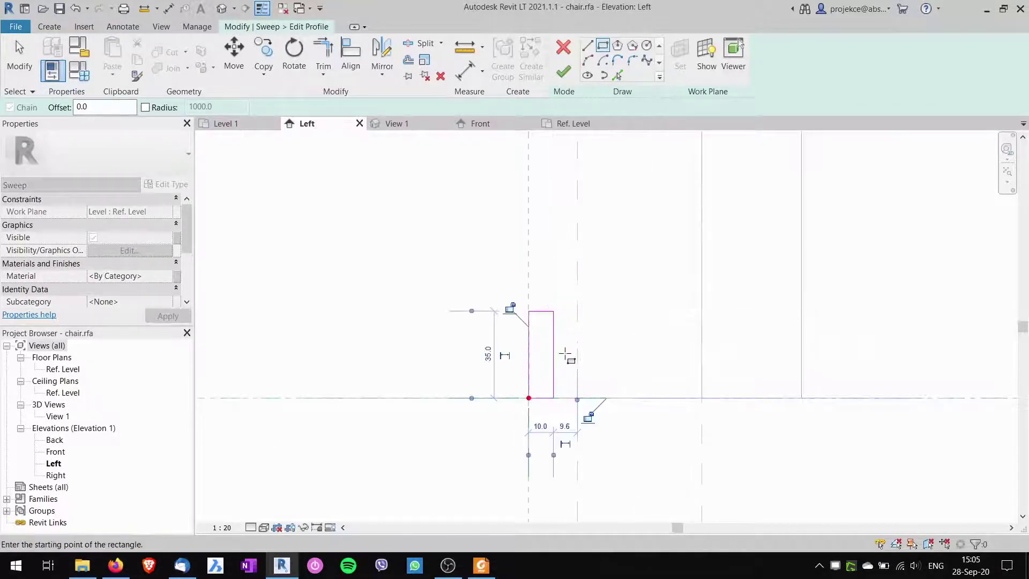
pyautogui.press('Escape')
pyautogui.press('Escape')
# Set the profile rectangle's width to 10 mm and its height to 50 mm, and finish the profile
pyautogui.click(552, 369)
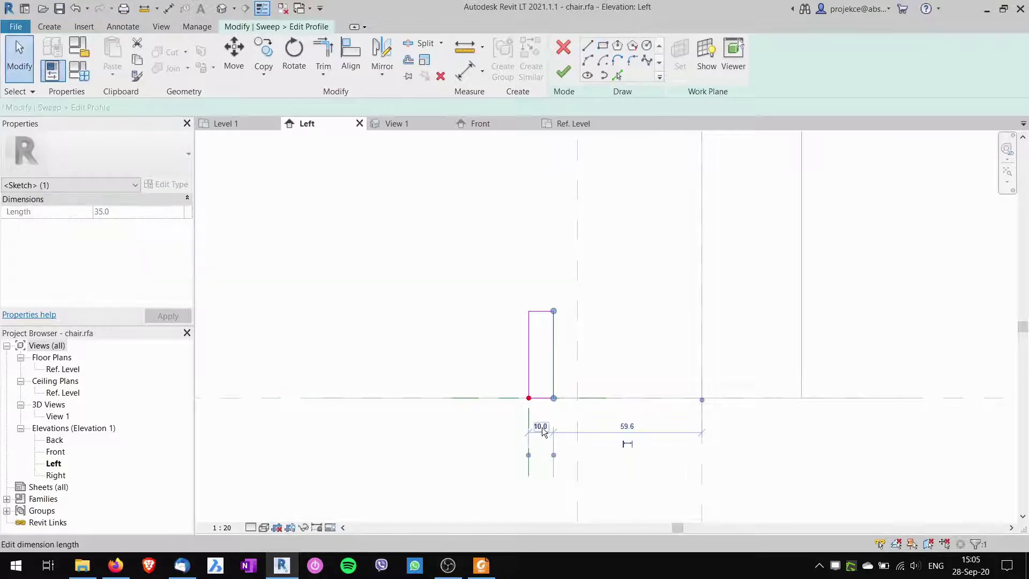
pyautogui.click(541, 427)
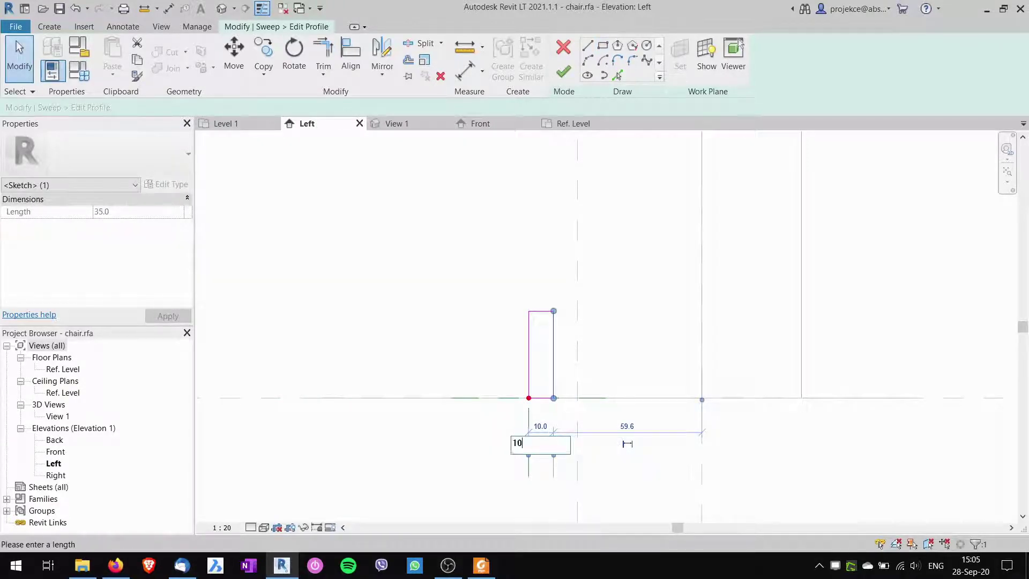
pyautogui.press('Return')
pyautogui.click(536, 311)
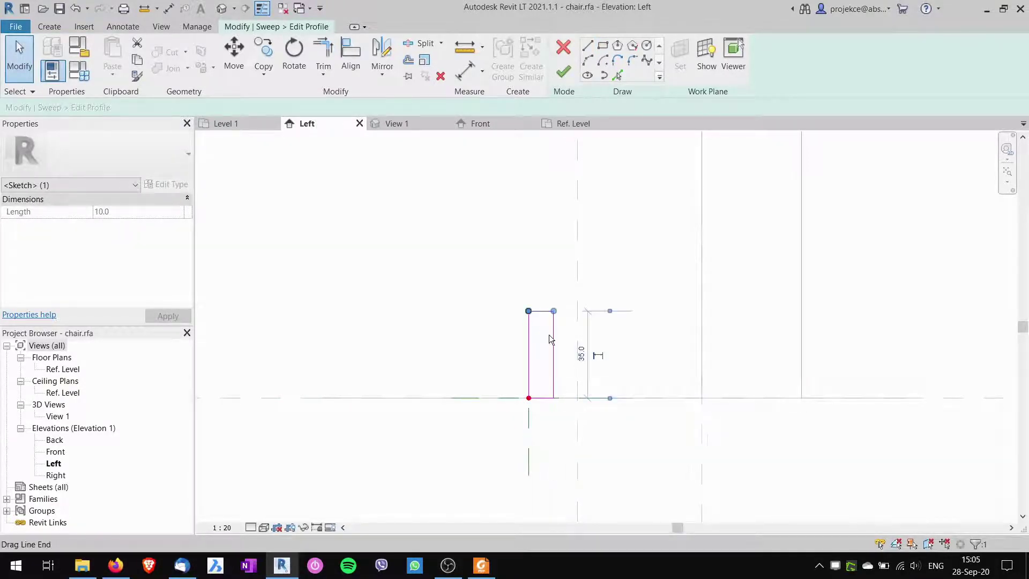
pyautogui.click(589, 354)
pyautogui.write('50')
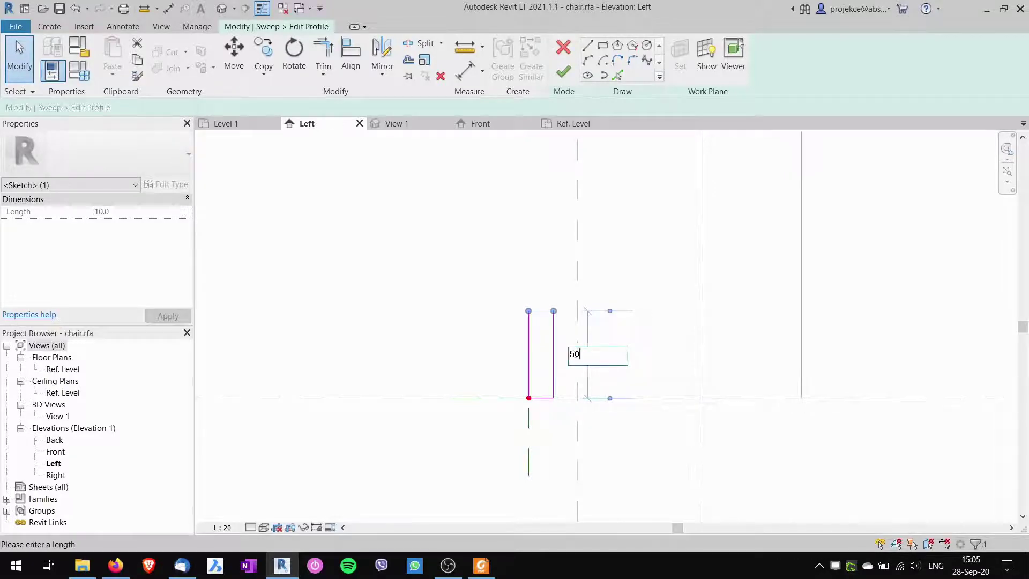
pyautogui.press('Return')
pyautogui.scroll(-2, 635, 330)
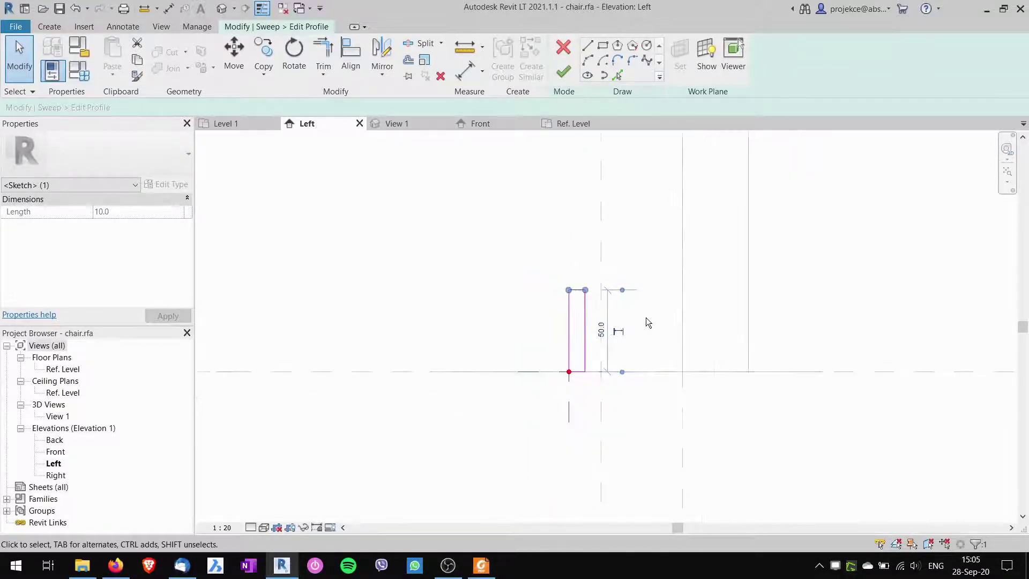
pyautogui.click(627, 239)
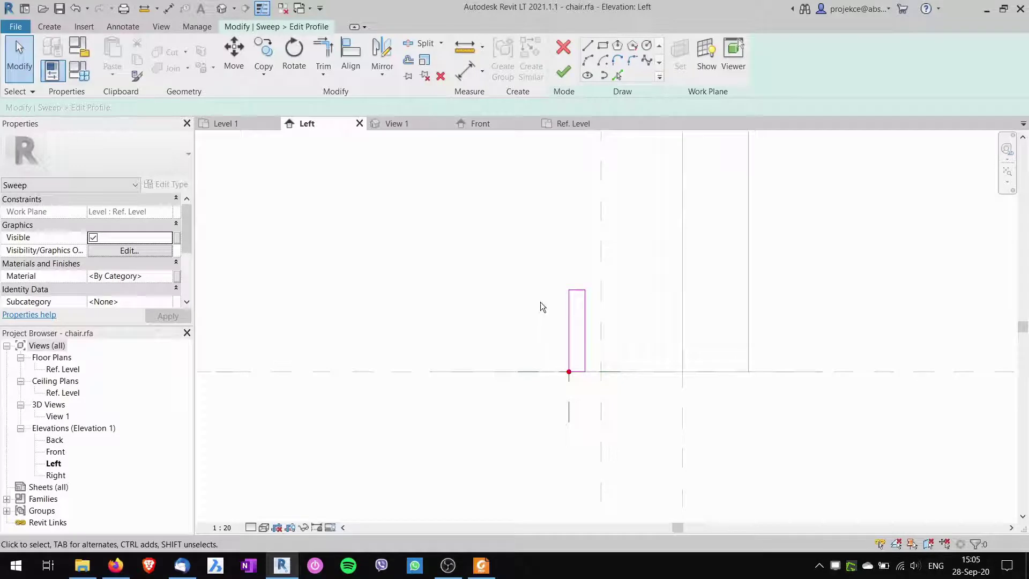
pyautogui.click(564, 73)
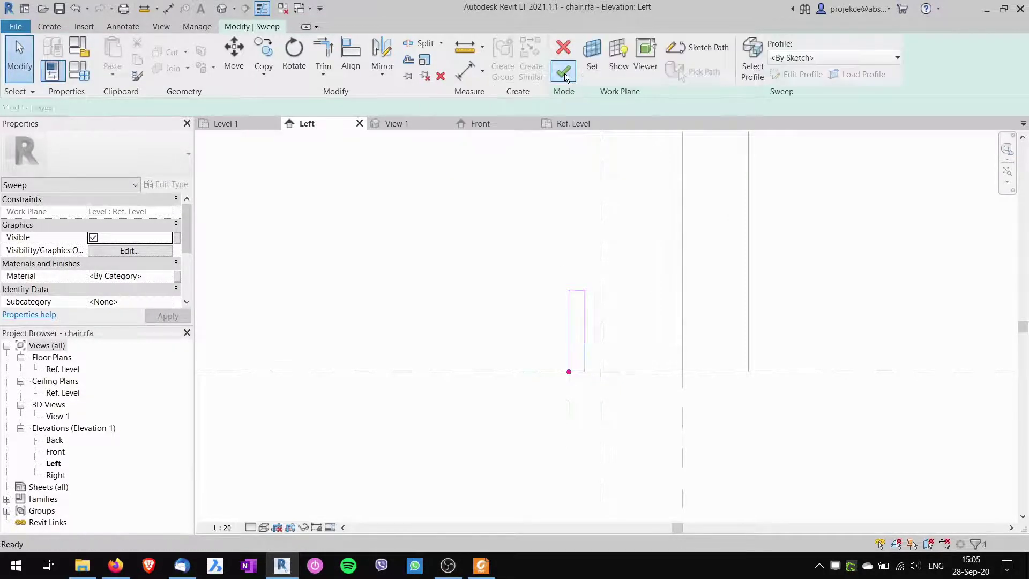
# Finish the sweep and check the curved back rest's shape and position in 3D
pyautogui.moveTo(683, 314); pyautogui.dragTo(654, 342, button='middle')
pyautogui.scroll(-1, 654, 342)
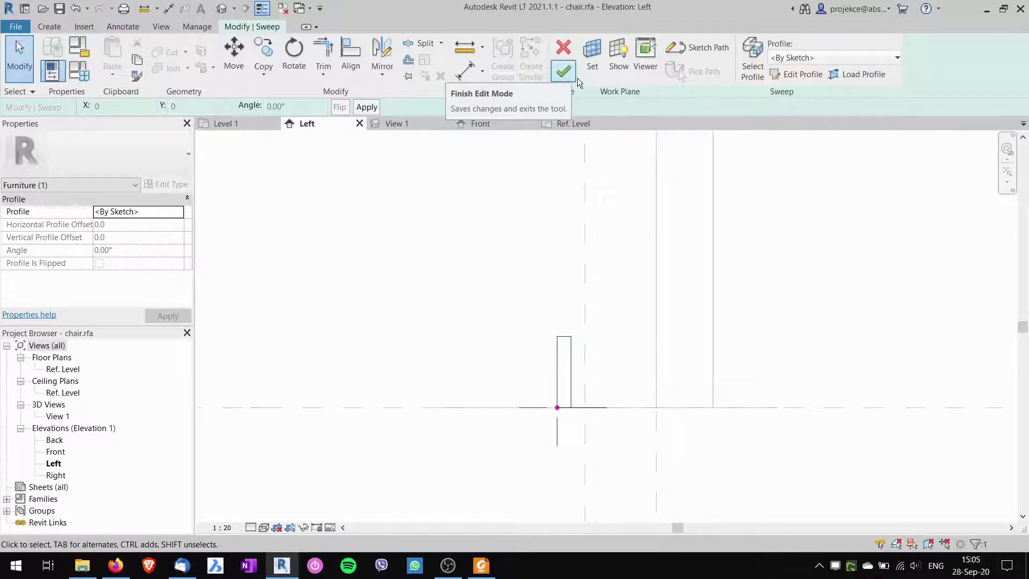
pyautogui.click(752, 59)
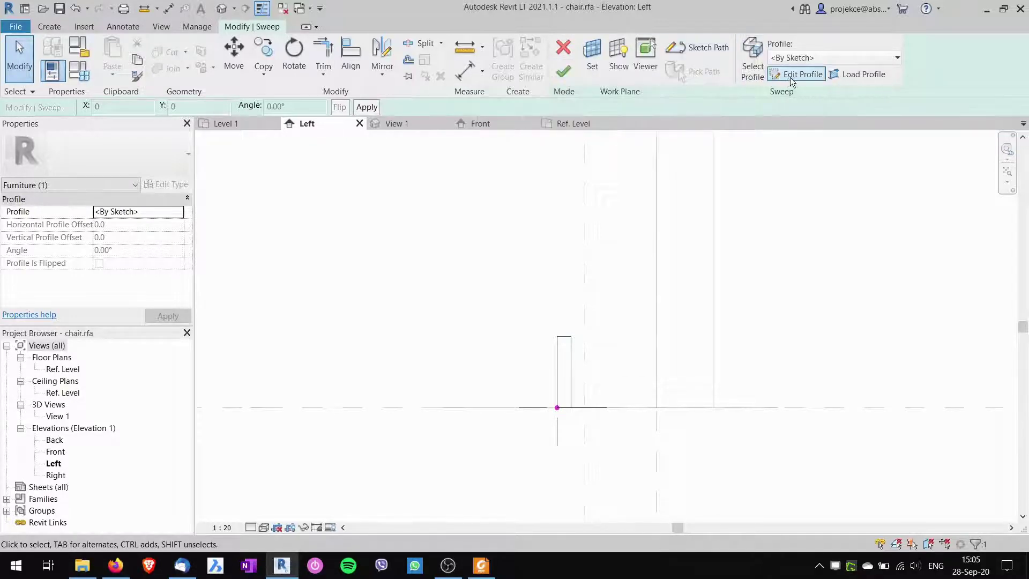
pyautogui.click(563, 71)
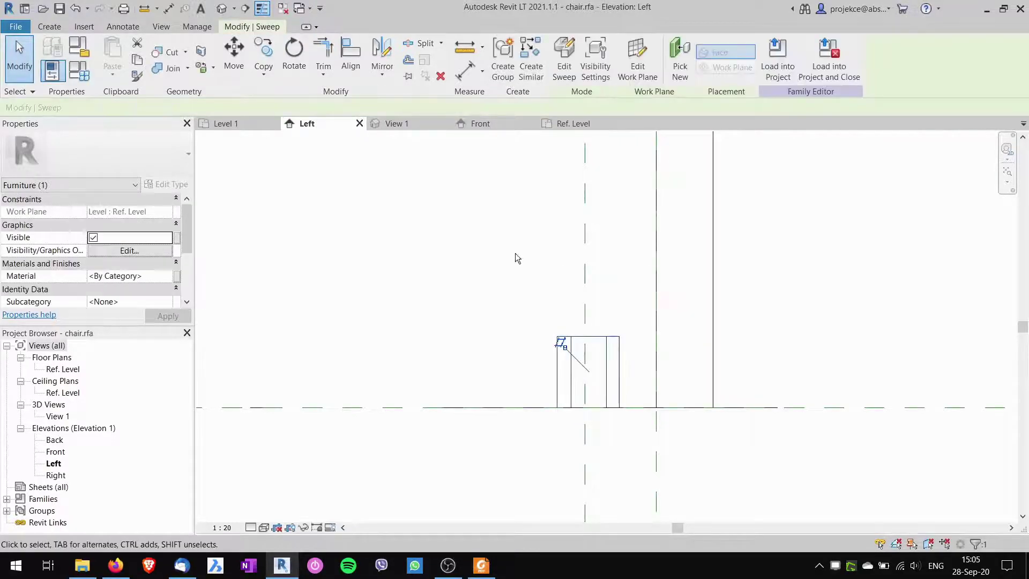
pyautogui.click(395, 124)
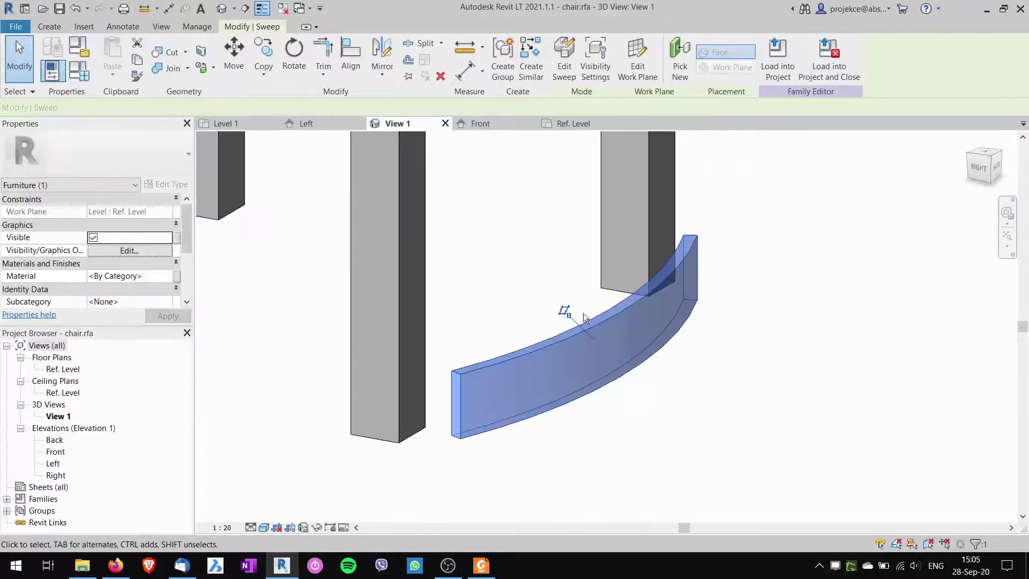
pyautogui.scroll(-3, 554, 388)
pyautogui.keyDown('shift'); pyautogui.moveTo(553, 387); pyautogui.dragTo(547, 343, button='middle'); pyautogui.keyUp('shift')
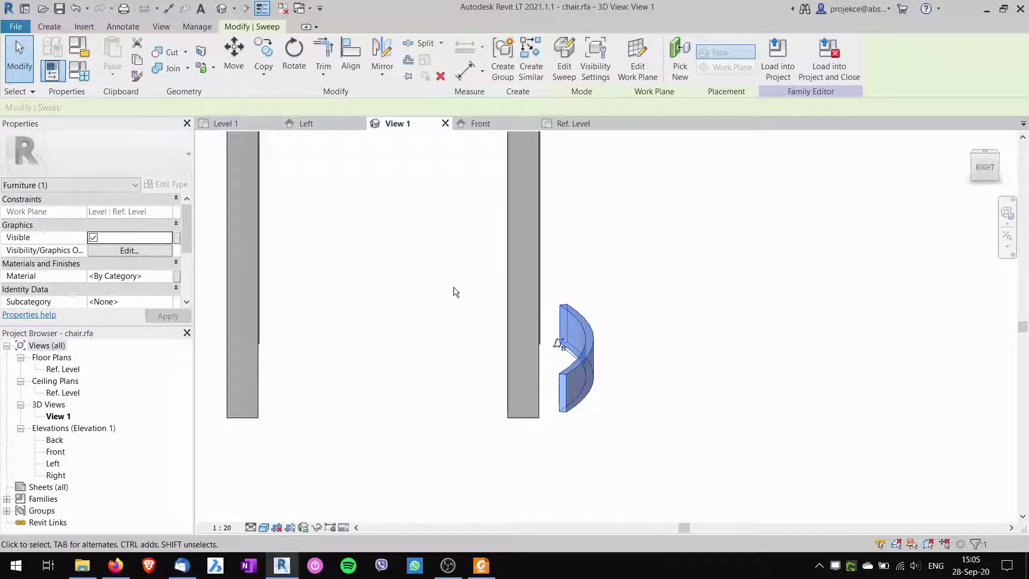
# In the Left elevation, move the back rest sweep from the floor up beside the upper end of the slanted back support
pyautogui.click(303, 123)
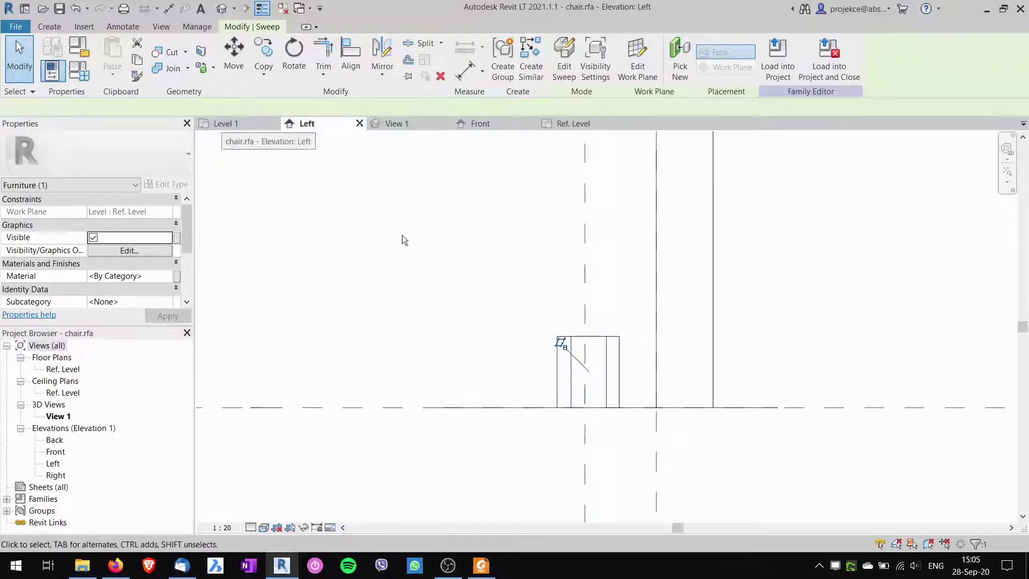
pyautogui.scroll(-4, 584, 399)
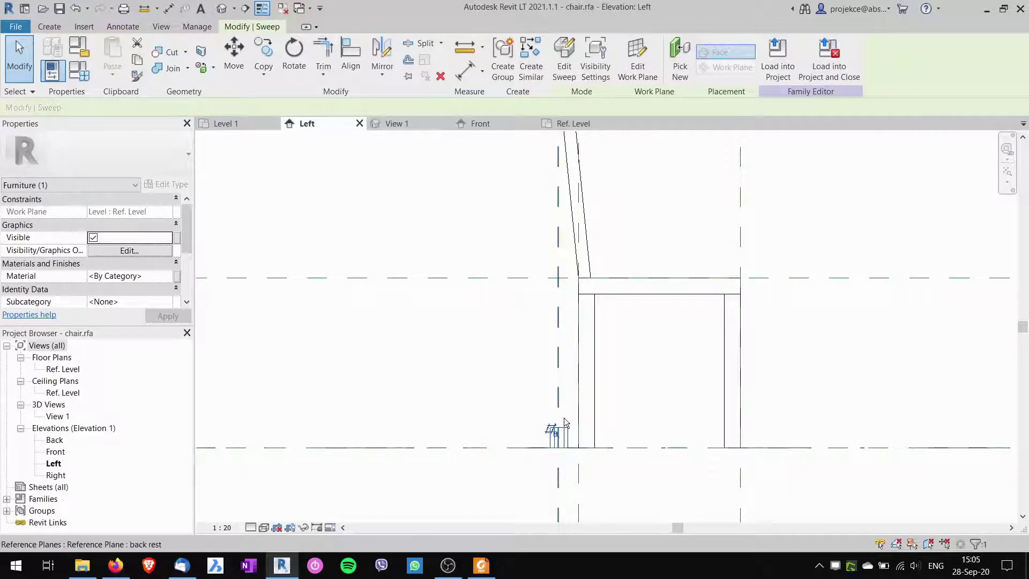
pyautogui.click(234, 54)
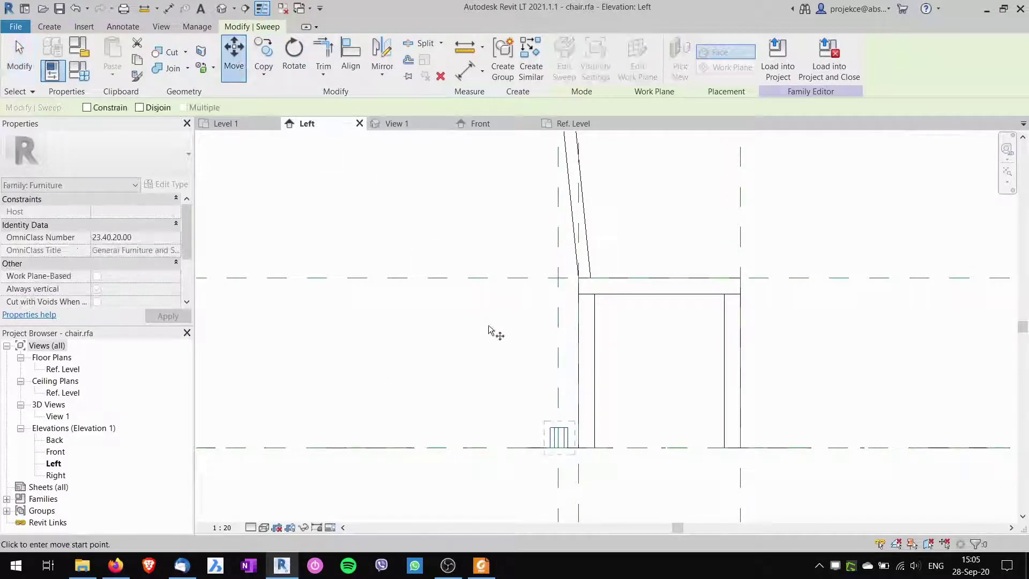
pyautogui.click(567, 426)
pyautogui.scroll(5, 579, 353)
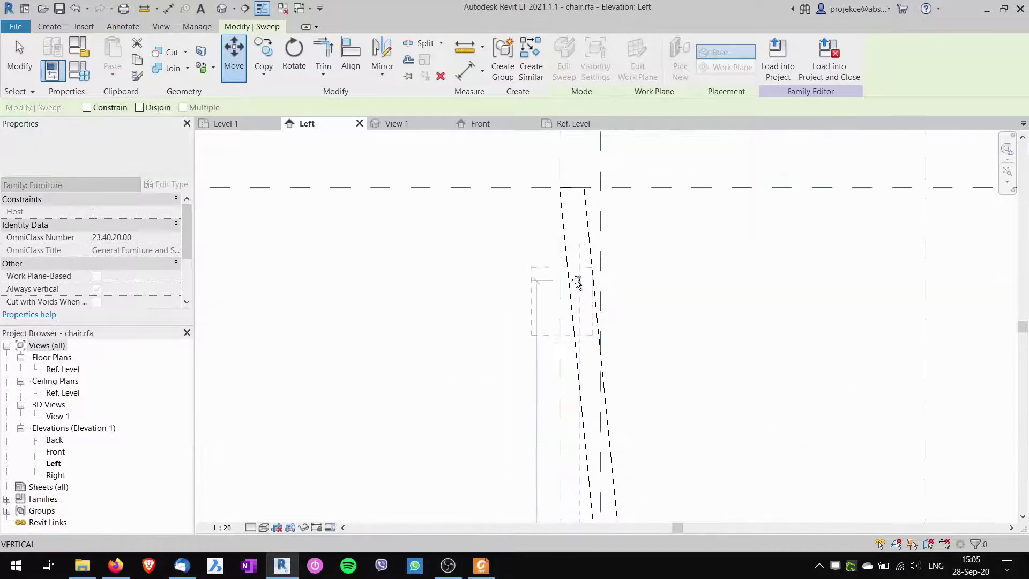
pyautogui.moveTo(574, 206); pyautogui.dragTo(569, 280, button='middle')
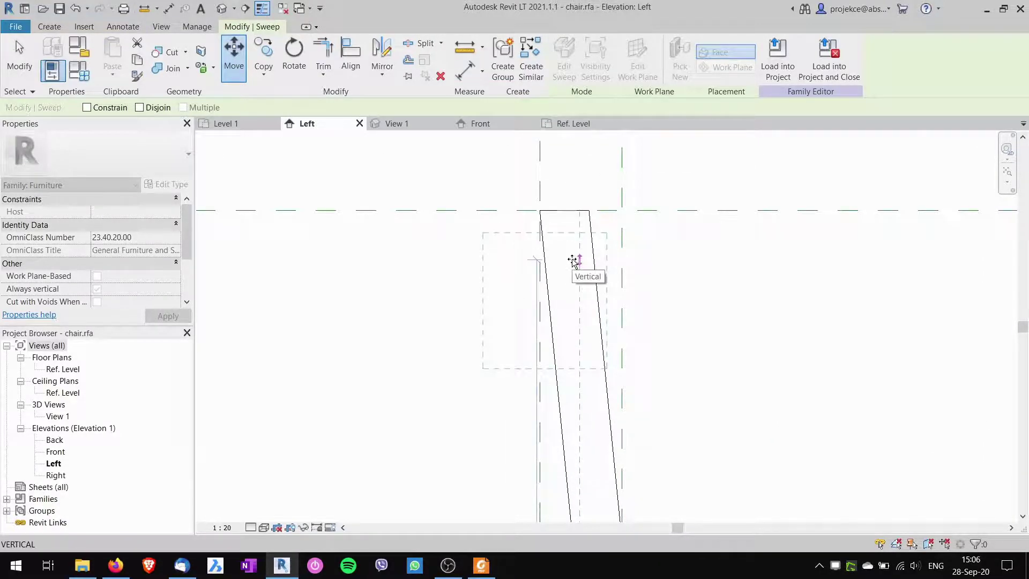
pyautogui.click(572, 259)
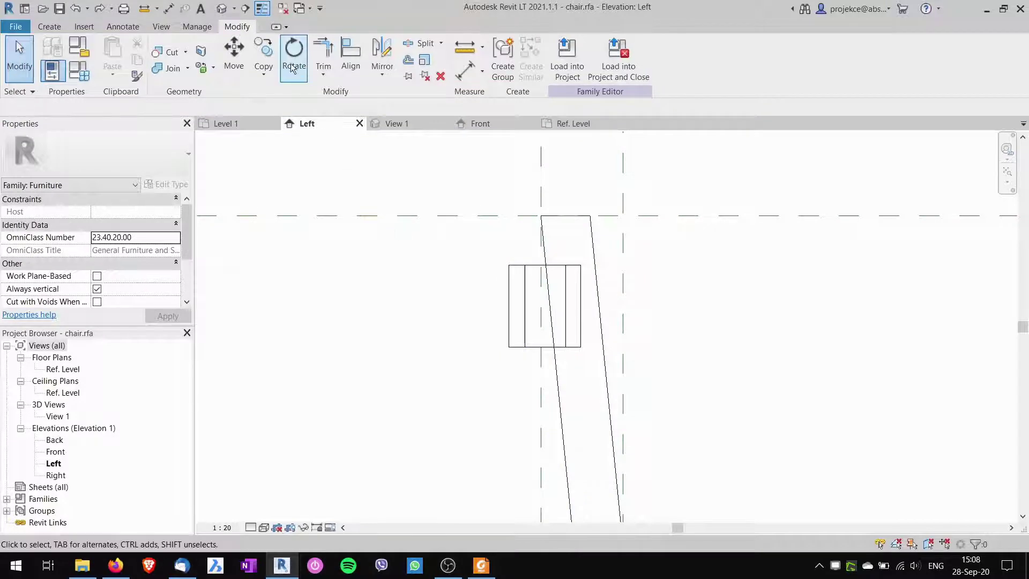
# Align the back rest's inner face with the slanted front edge of the back support so that it tilts with the support
pyautogui.click(351, 58)
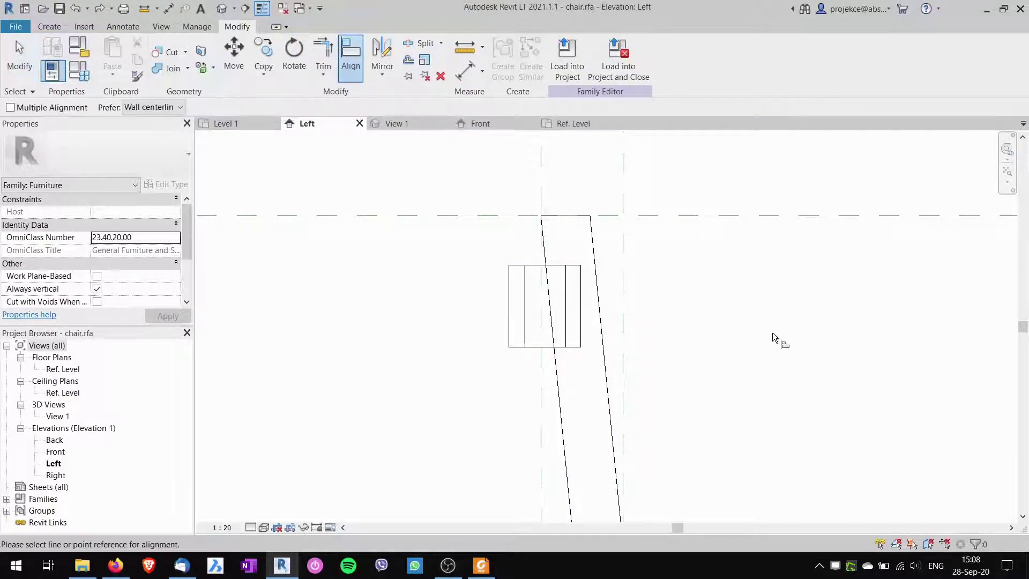
pyautogui.click(583, 304)
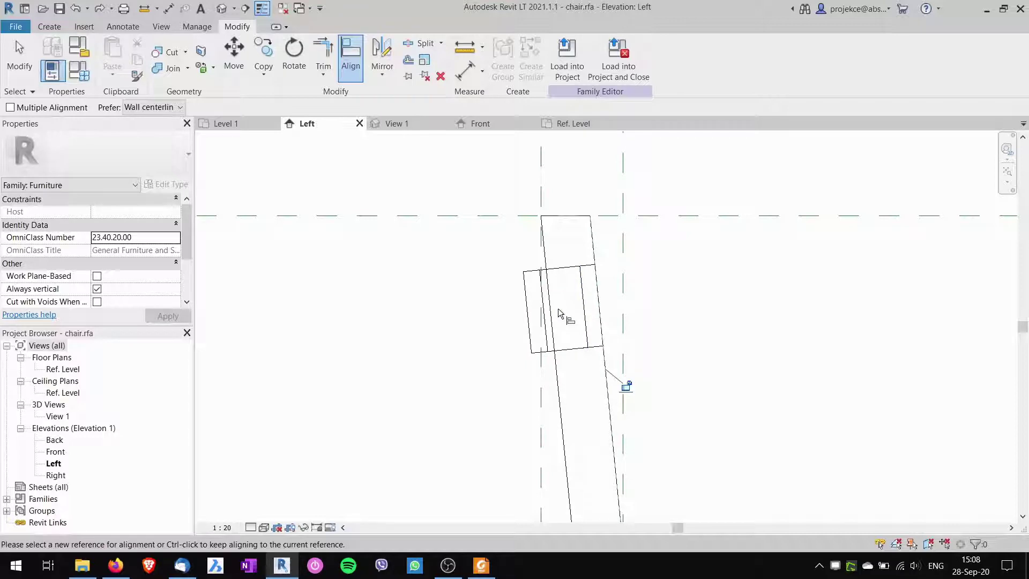
pyautogui.press('Escape')
pyautogui.press('Escape')
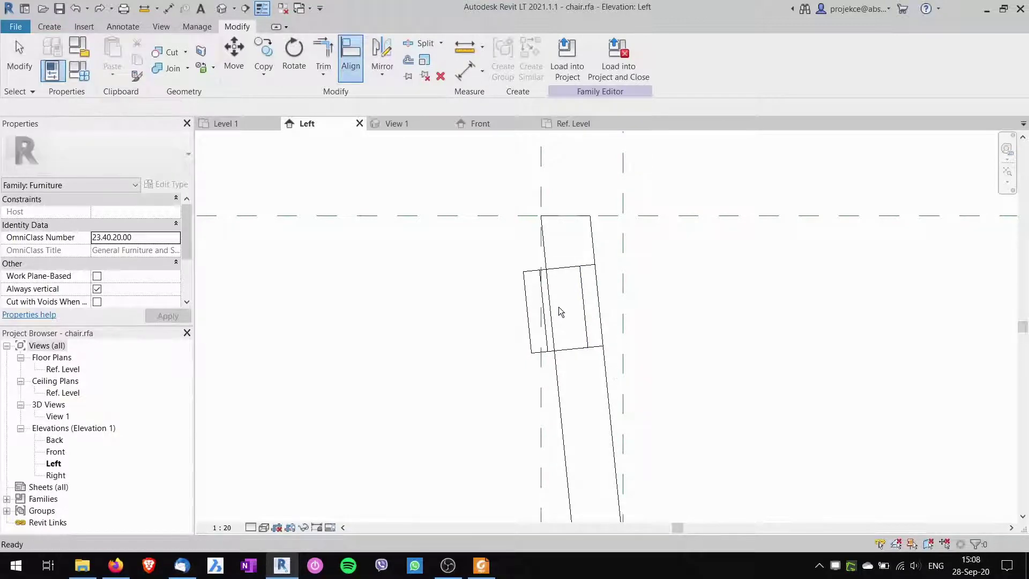
# Move the tilted back rest 10 mm horizontally towards the rear of the chair
pyautogui.click(588, 323)
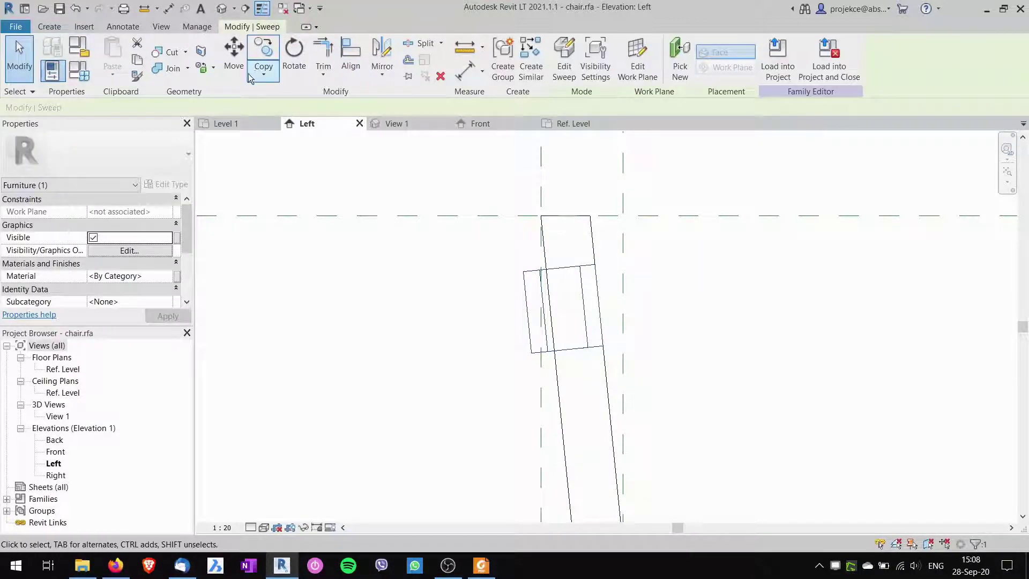
pyautogui.click(234, 57)
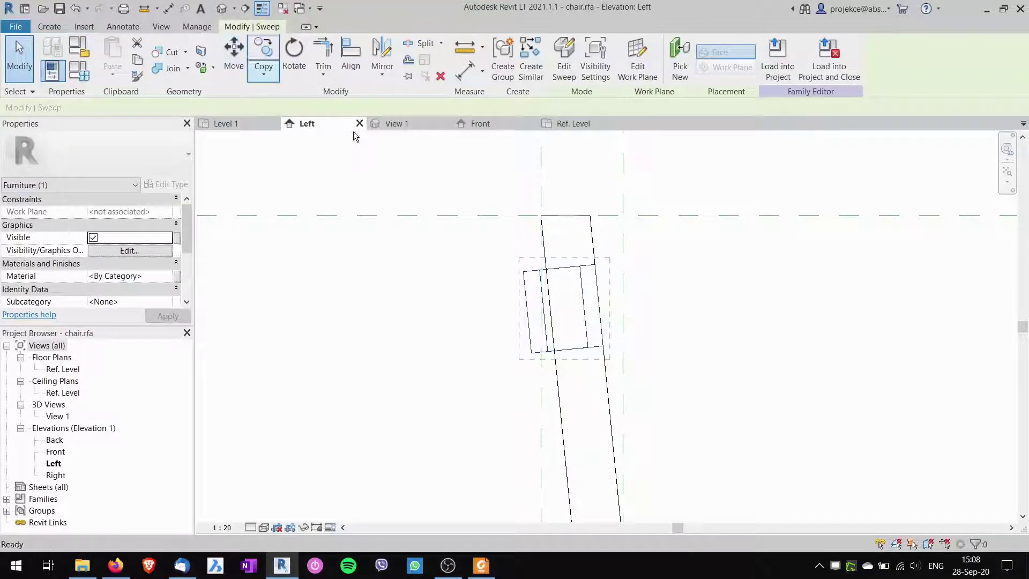
pyautogui.click(732, 317)
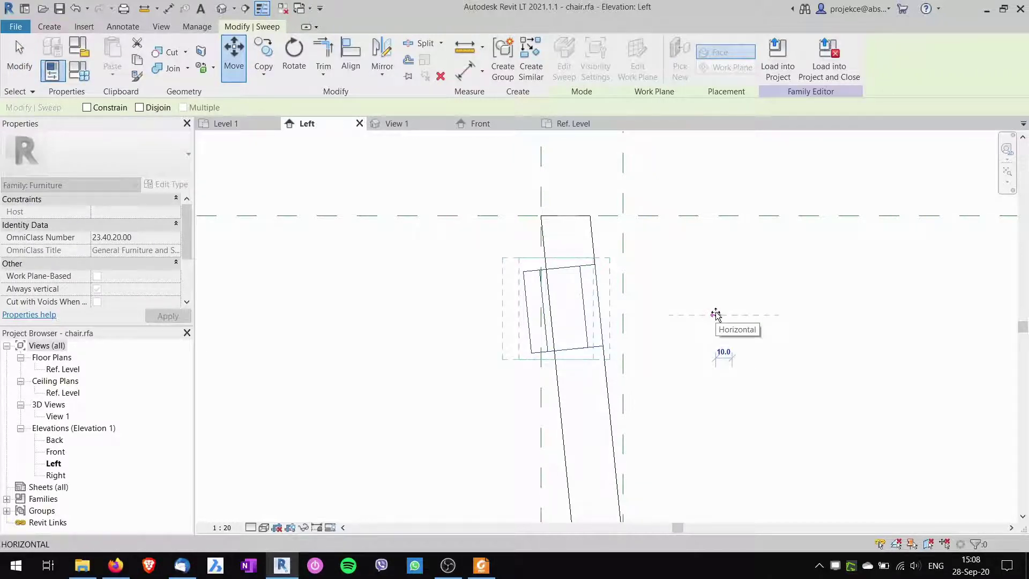
pyautogui.write('10')
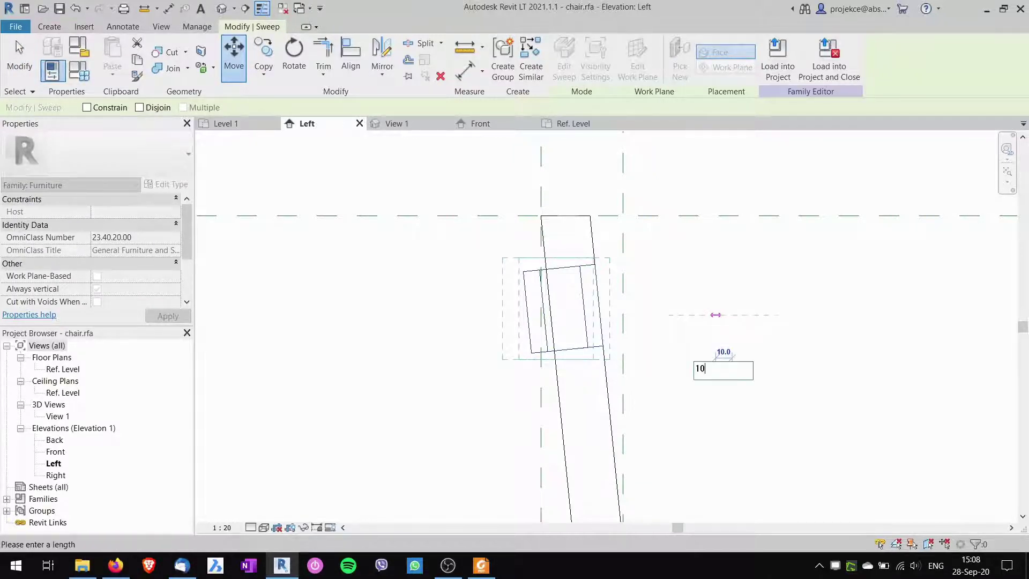
pyautogui.press('Return')
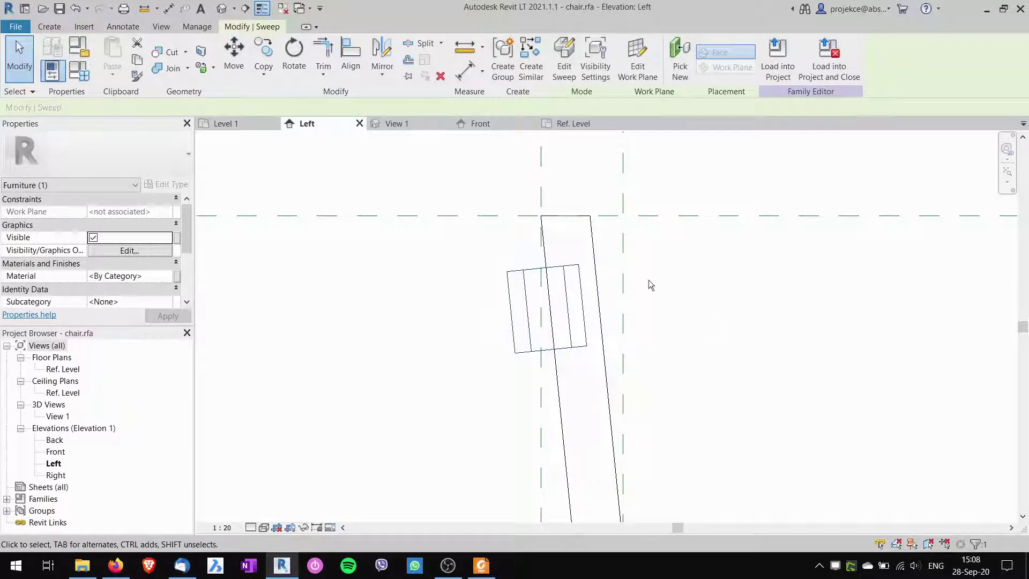
pyautogui.click(592, 305)
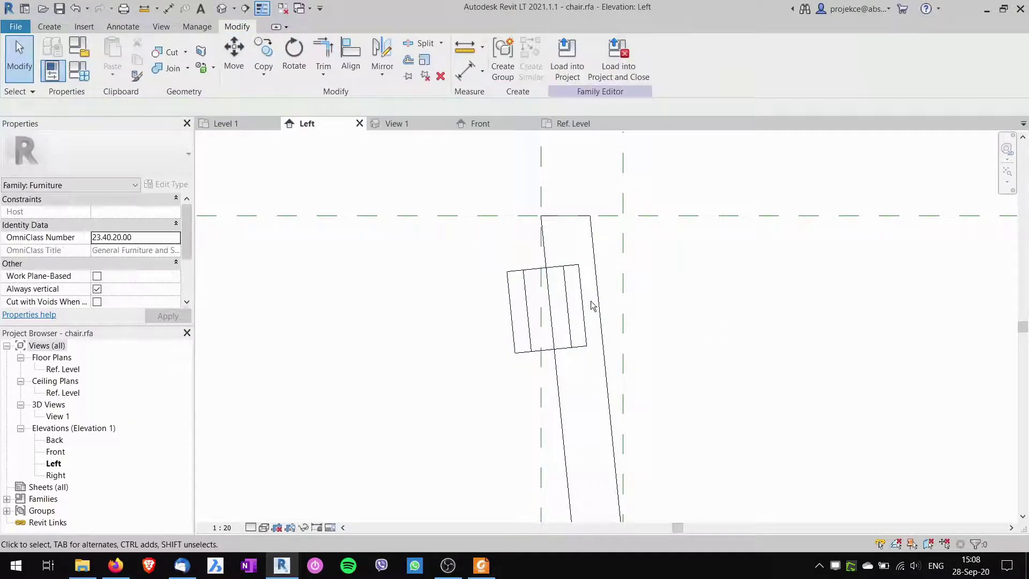
# Examine in 3D and in the Ref. Level plan how the back rest's ends meet the two back supports
pyautogui.click(398, 124)
pyautogui.scroll(-5, 586, 326)
pyautogui.keyDown('shift'); pyautogui.moveTo(576, 272); pyautogui.dragTo(671, 289, button='middle'); pyautogui.keyUp('shift')
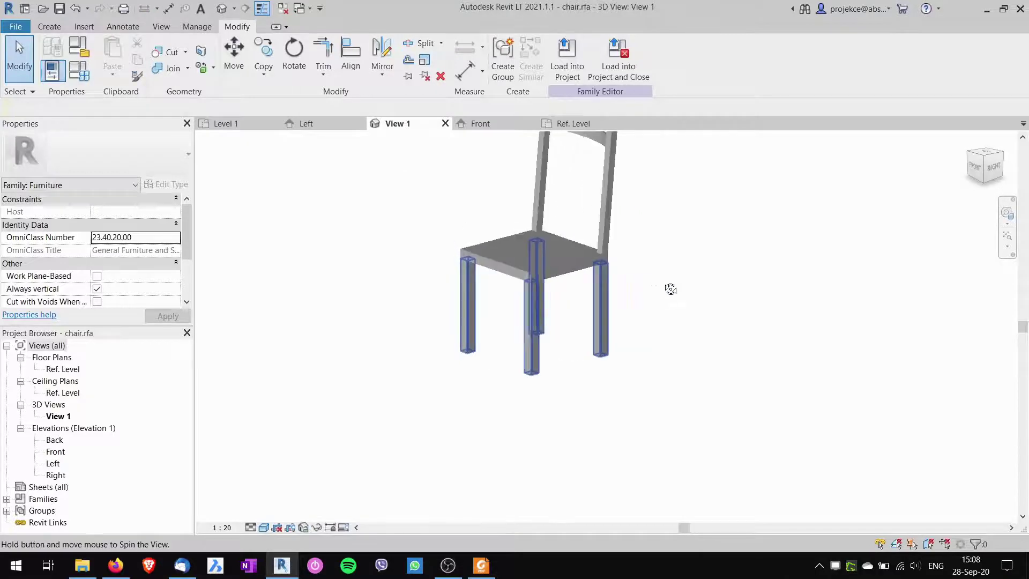
pyautogui.scroll(5, 596, 351)
pyautogui.moveTo(597, 351); pyautogui.dragTo(455, 309, button='middle')
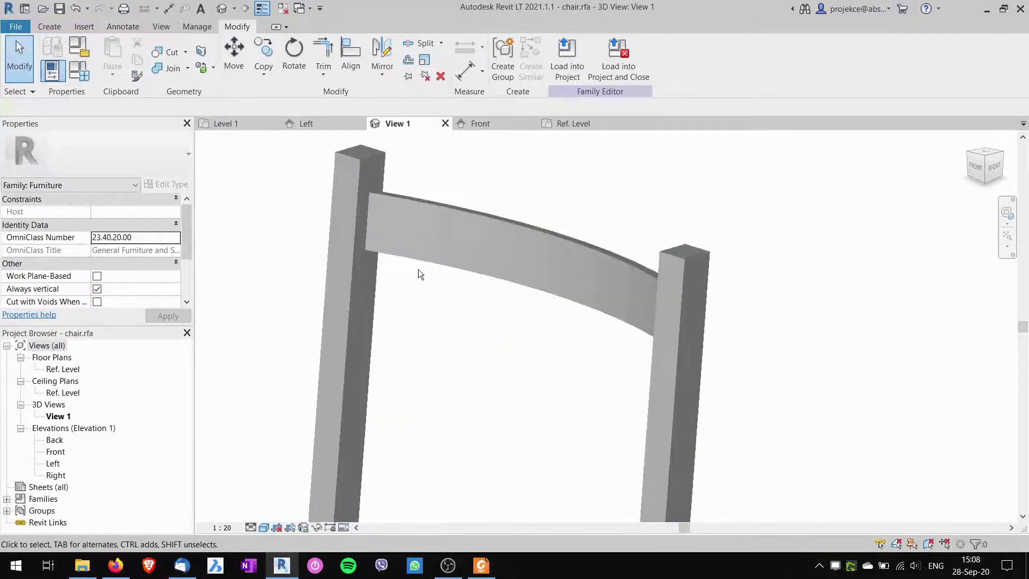
pyautogui.keyDown('shift'); pyautogui.moveTo(418, 269); pyautogui.dragTo(603, 343, button='middle'); pyautogui.keyUp('shift')
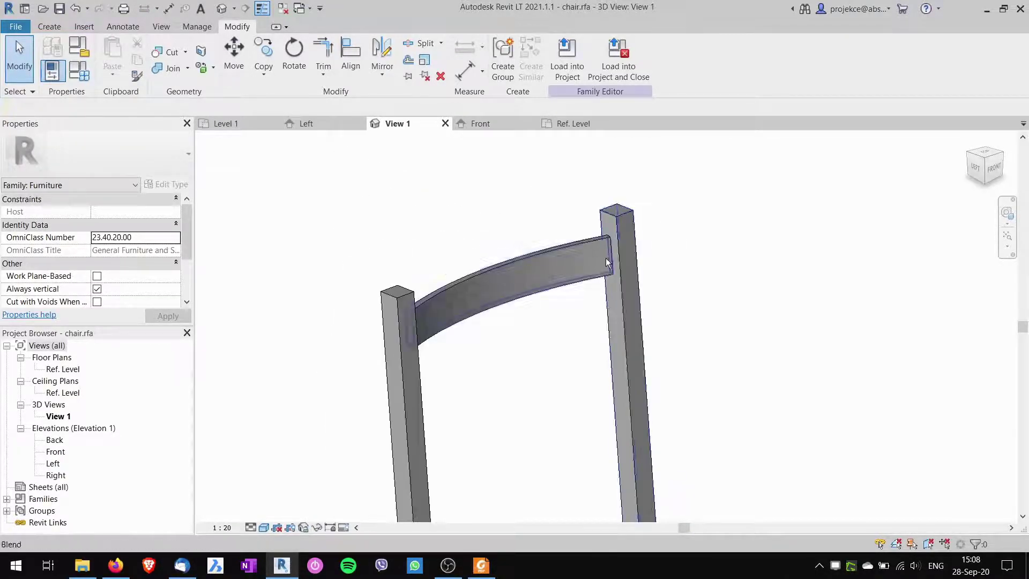
pyautogui.scroll(5, 629, 278)
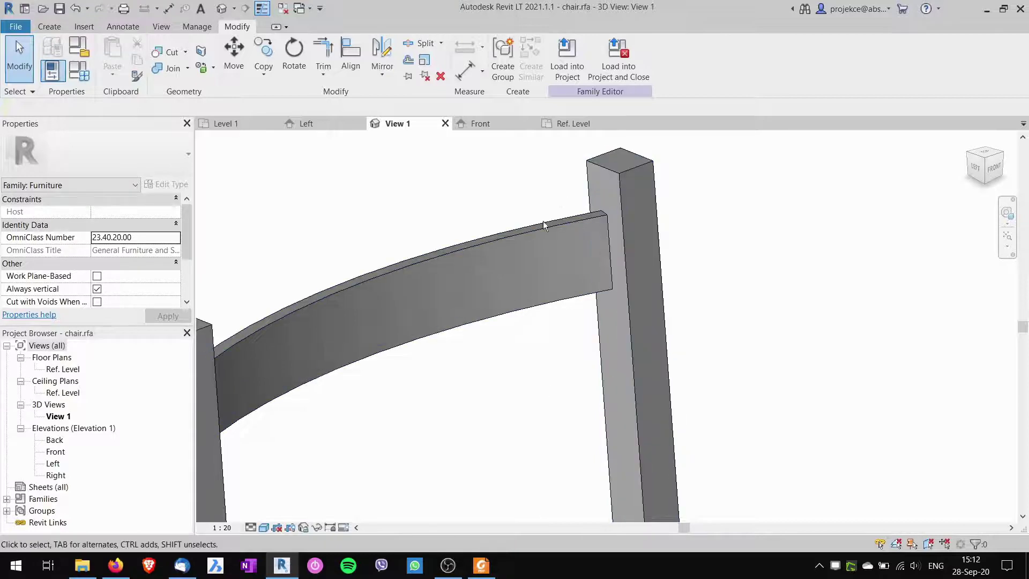
pyautogui.click(573, 124)
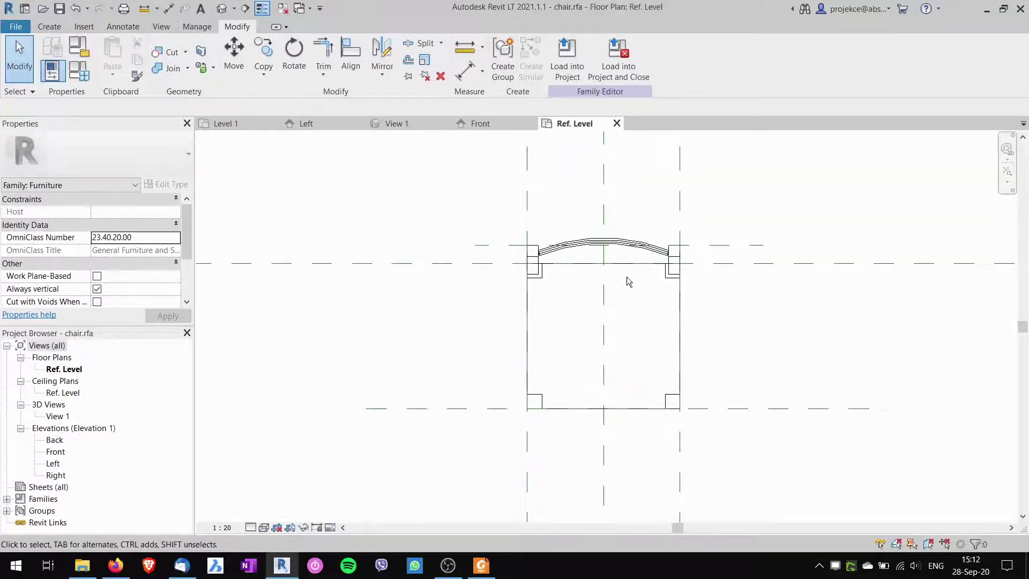
pyautogui.scroll(5, 669, 253)
pyautogui.scroll(2, 670, 253)
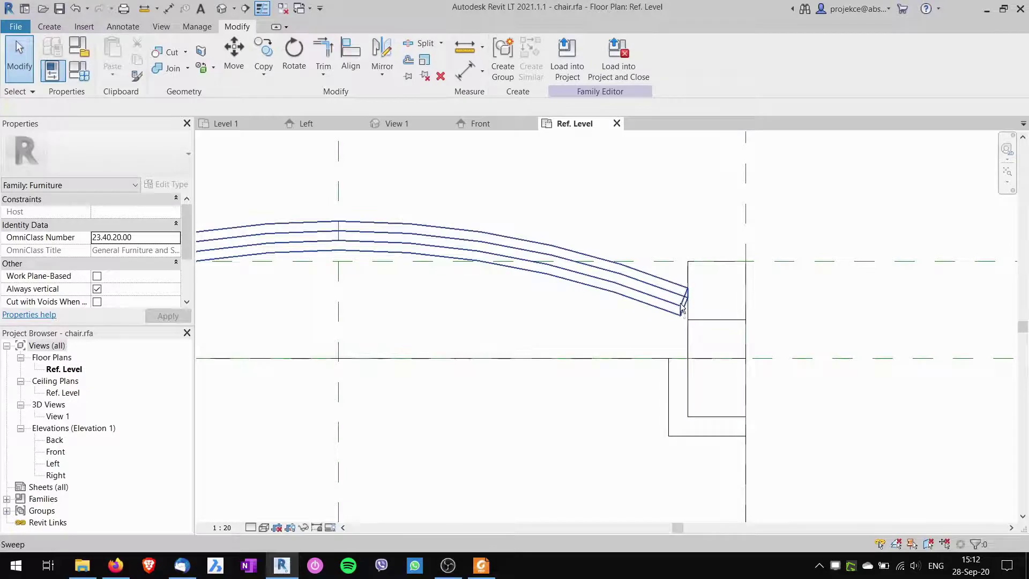
pyautogui.scroll(-3, 682, 313)
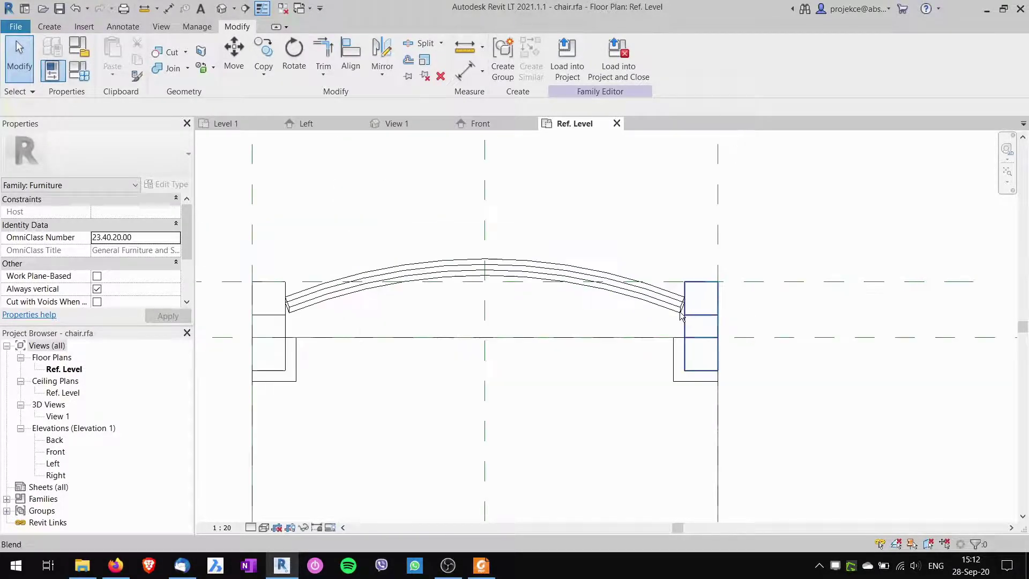
pyautogui.moveTo(532, 368); pyautogui.dragTo(676, 323, button='middle')
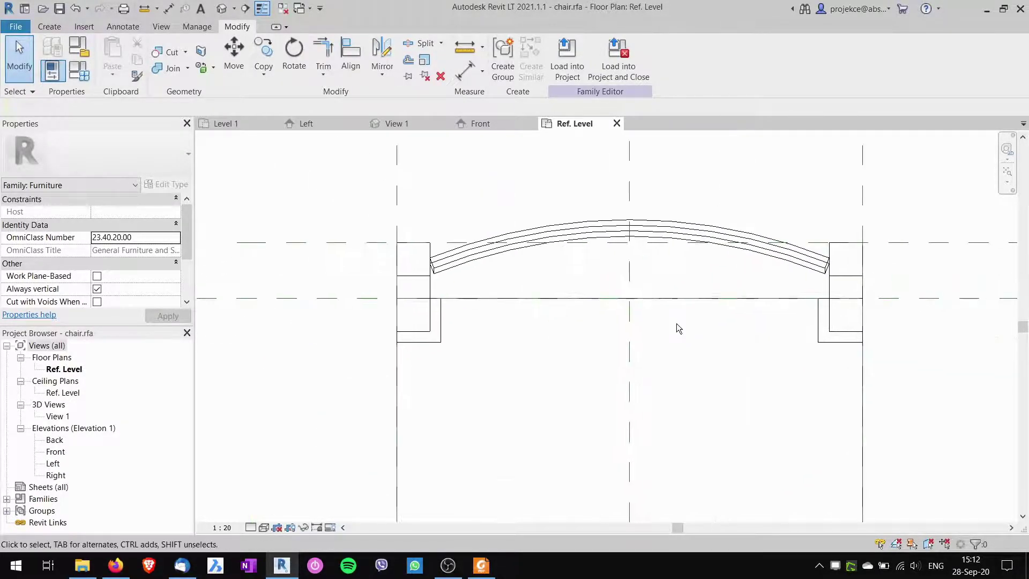
# Lengthen the back rest's sweep path arc at both ends to about 400 mm, reaching into the supports, and finish the sweep
pyautogui.click(666, 227)
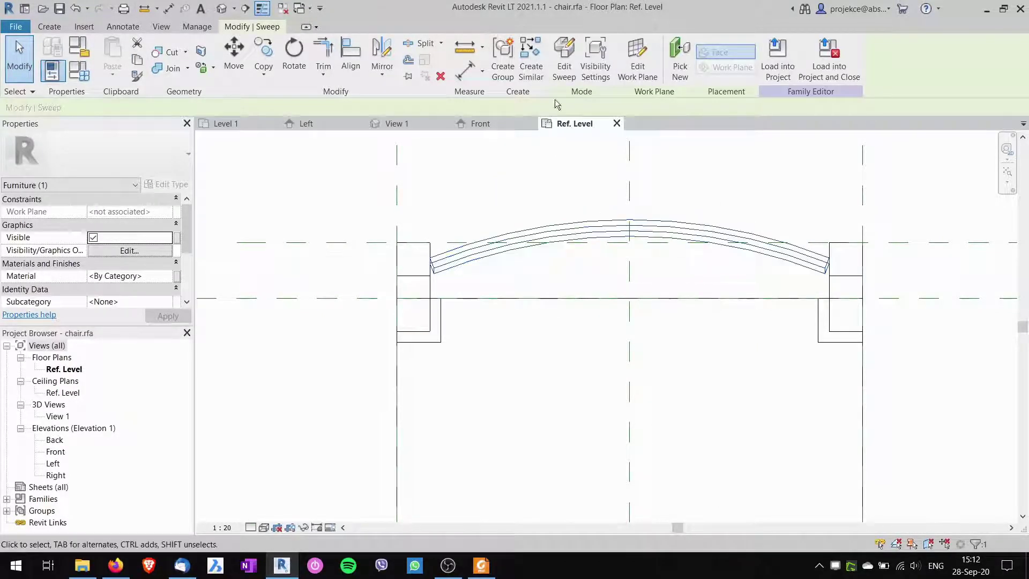
pyautogui.click(564, 61)
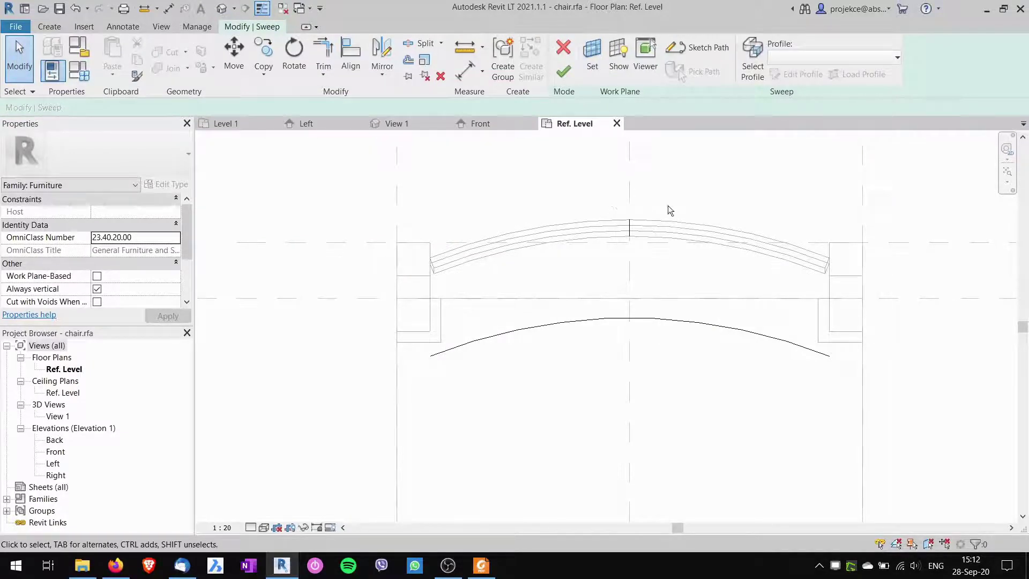
pyautogui.click(692, 49)
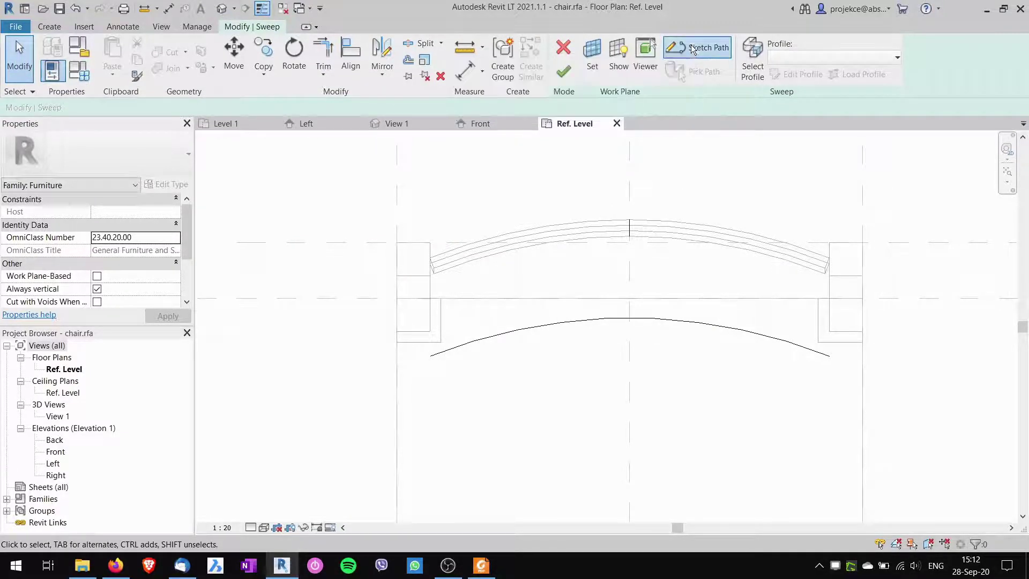
pyautogui.click(437, 356)
pyautogui.moveTo(430, 355)
pyautogui.mouseDown()
pyautogui.moveTo(420, 361)
pyautogui.moveTo(429, 368)
pyautogui.mouseUp()
pyautogui.moveTo(831, 358); pyautogui.dragTo(849, 364)
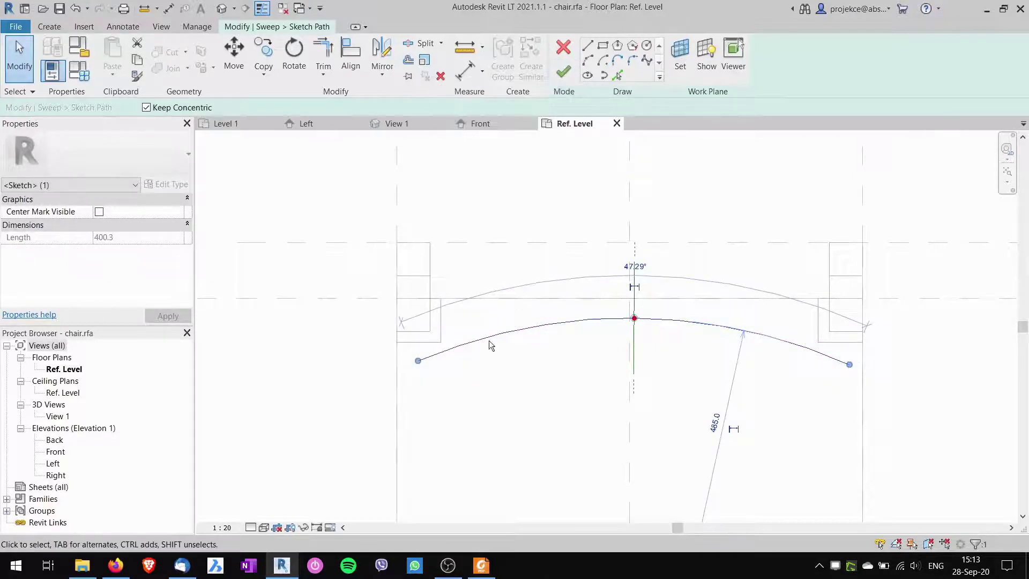
pyautogui.click(563, 71)
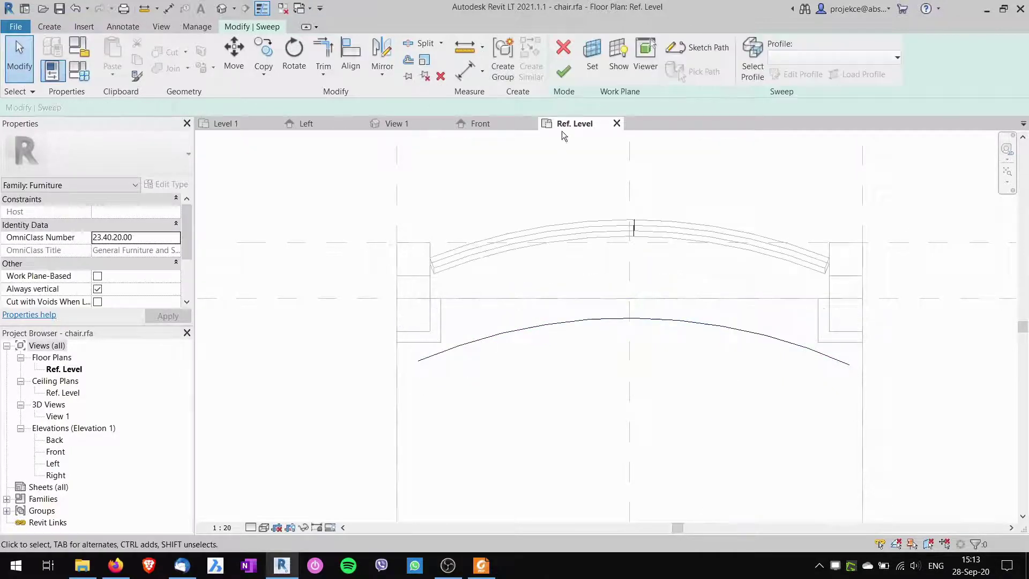
pyautogui.click(563, 72)
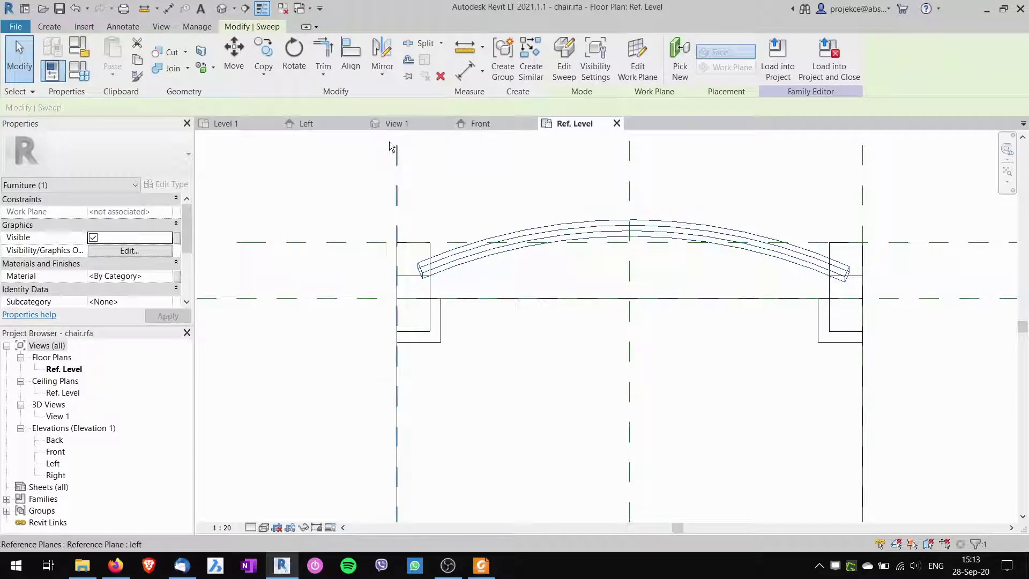
pyautogui.click(413, 125)
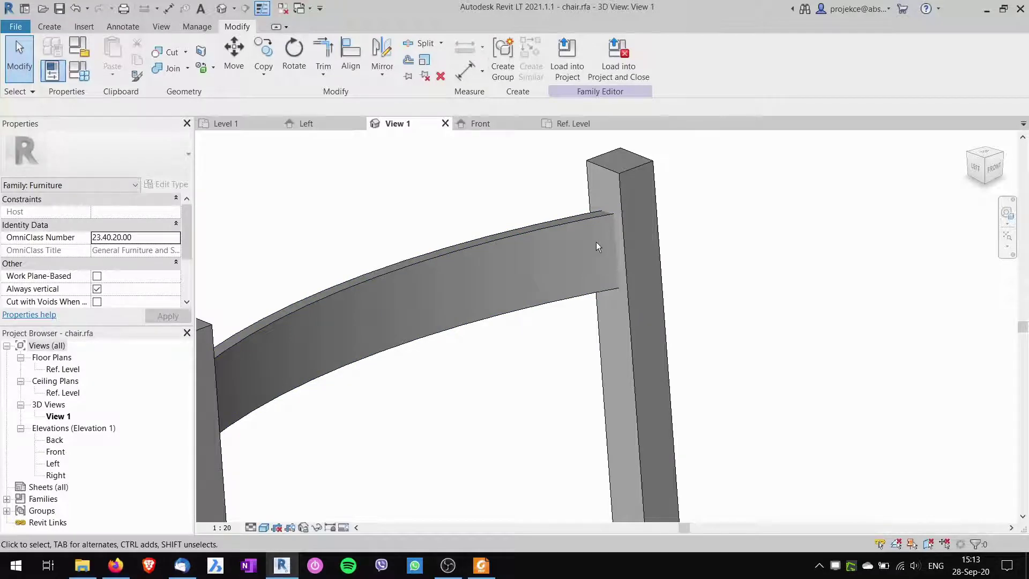
# Extend both ends of the back rest's sweep path beyond the outer sides of the supports, to an arc of about 68°, and finish the sweep
pyautogui.click(571, 126)
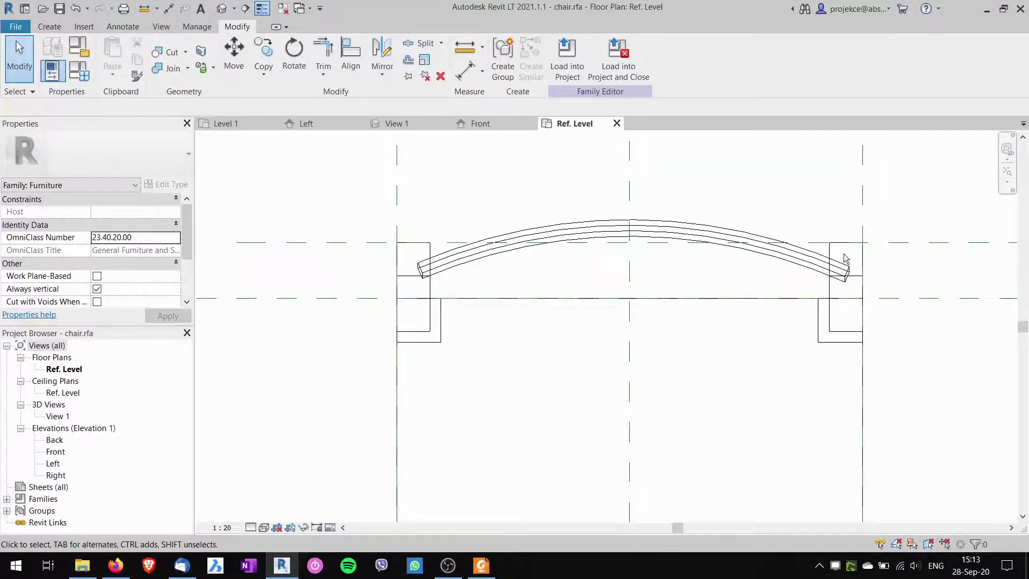
pyautogui.click(564, 234)
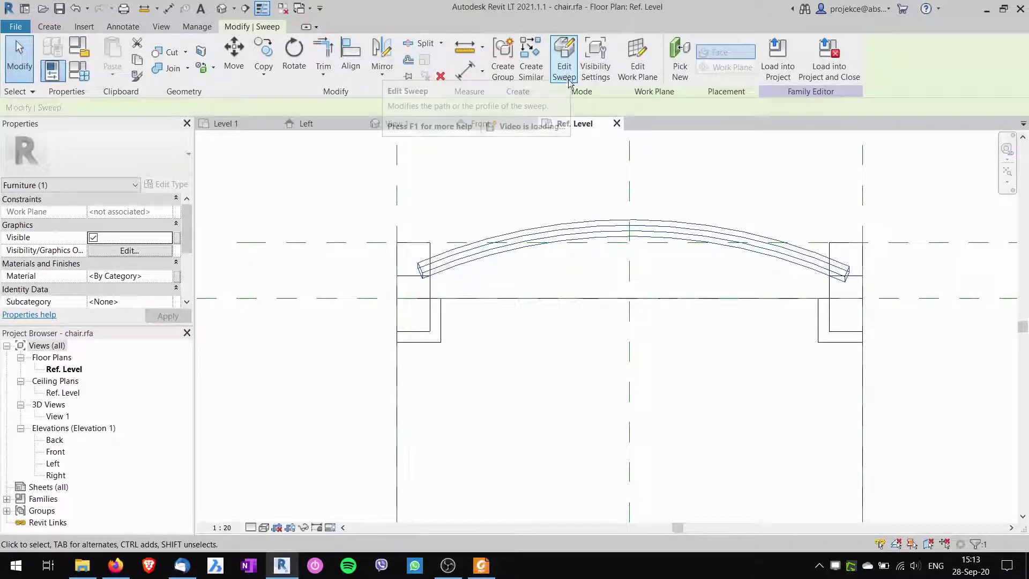
pyautogui.click(564, 56)
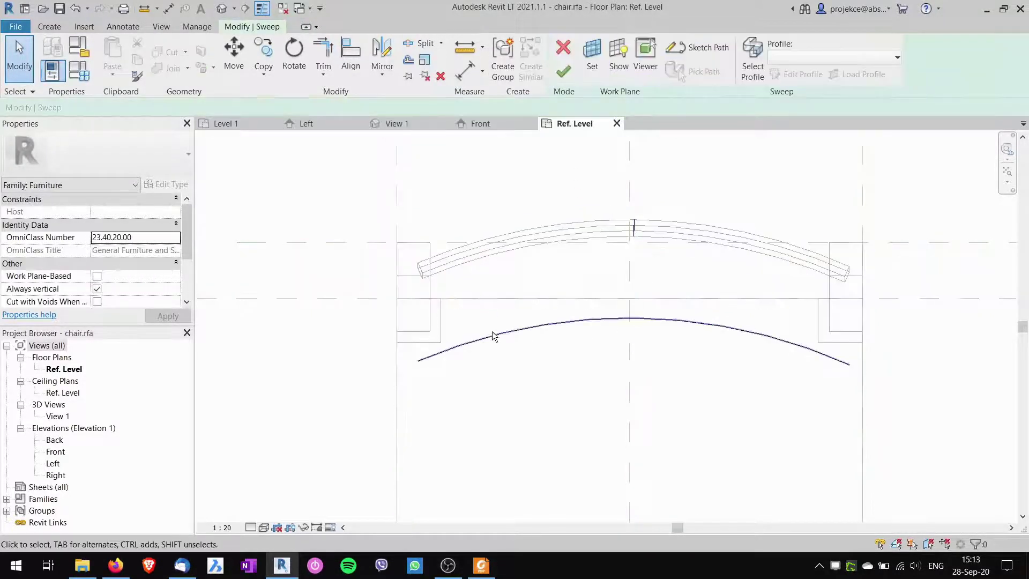
pyautogui.click(699, 52)
pyautogui.click(432, 355)
pyautogui.moveTo(418, 360); pyautogui.dragTo(328, 409)
pyautogui.moveTo(848, 363); pyautogui.dragTo(929, 408)
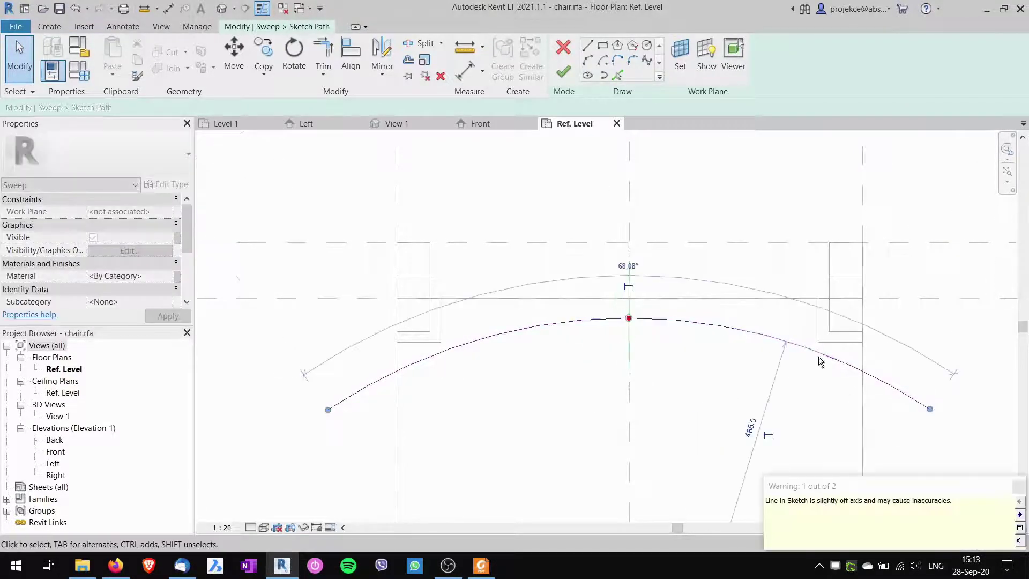
pyautogui.click(563, 72)
pyautogui.click(563, 71)
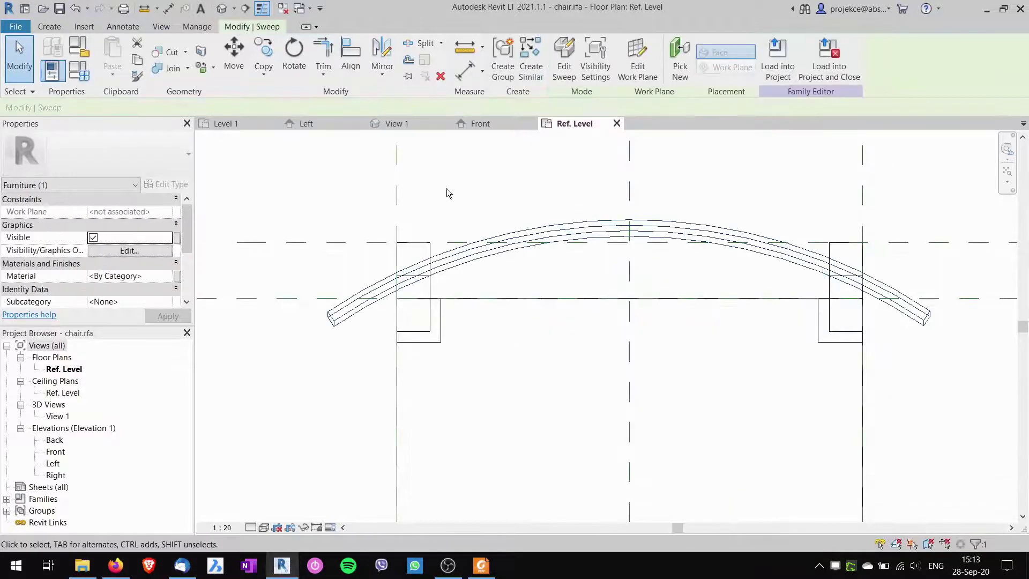
# Start a void extrusion in the Ref. Level plan and sketch a 140 by 150 mm rectangle outward from the left support's inner rear corner
pyautogui.click(397, 125)
pyautogui.press('Escape')
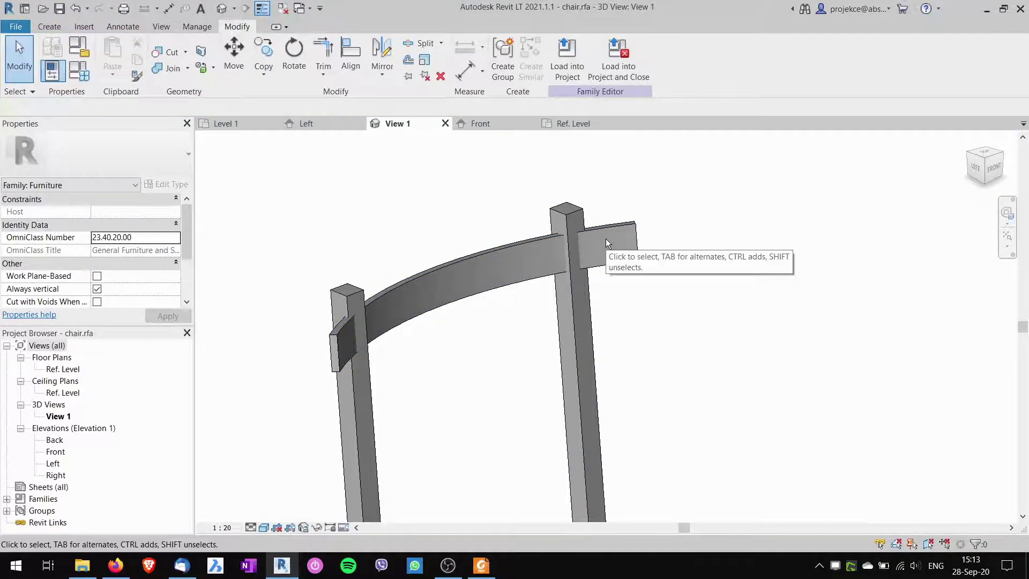
pyautogui.click(570, 124)
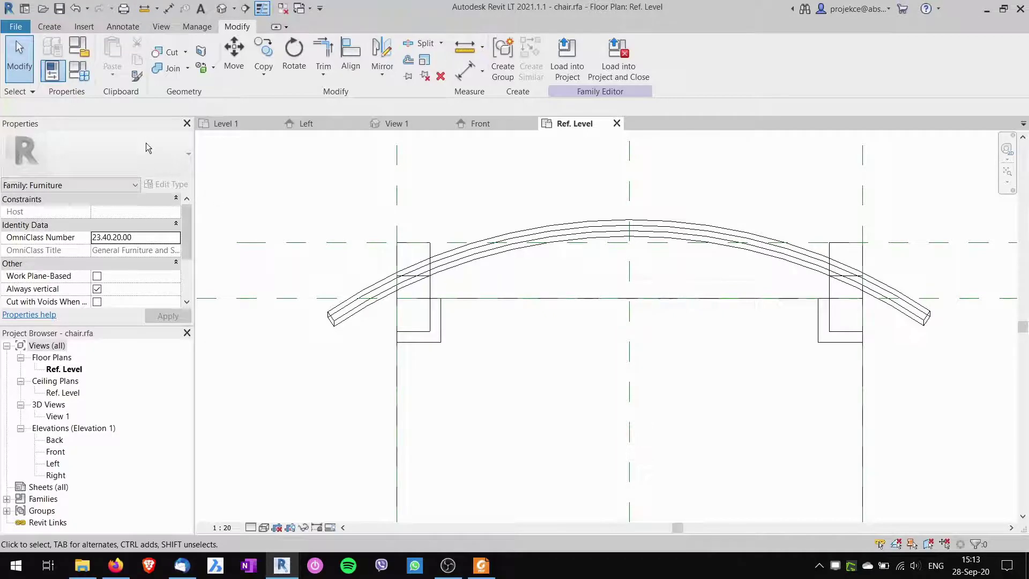
pyautogui.click(48, 26)
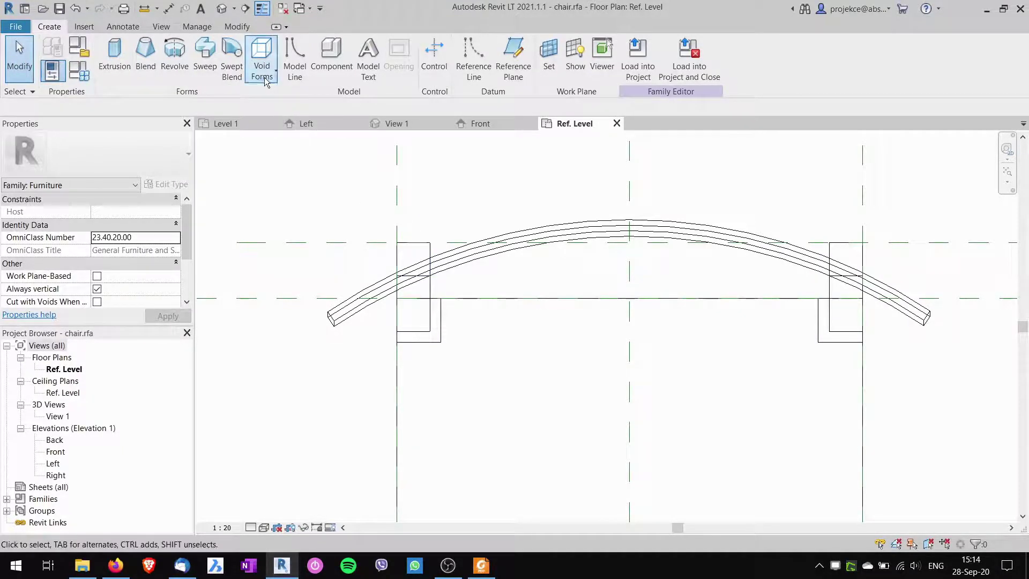
pyautogui.click(262, 58)
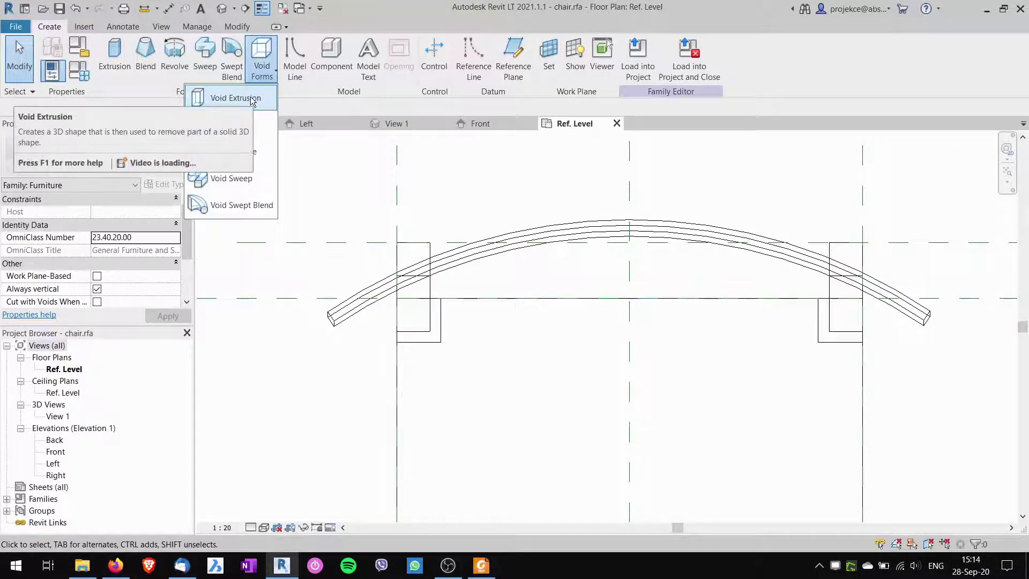
pyautogui.click(252, 101)
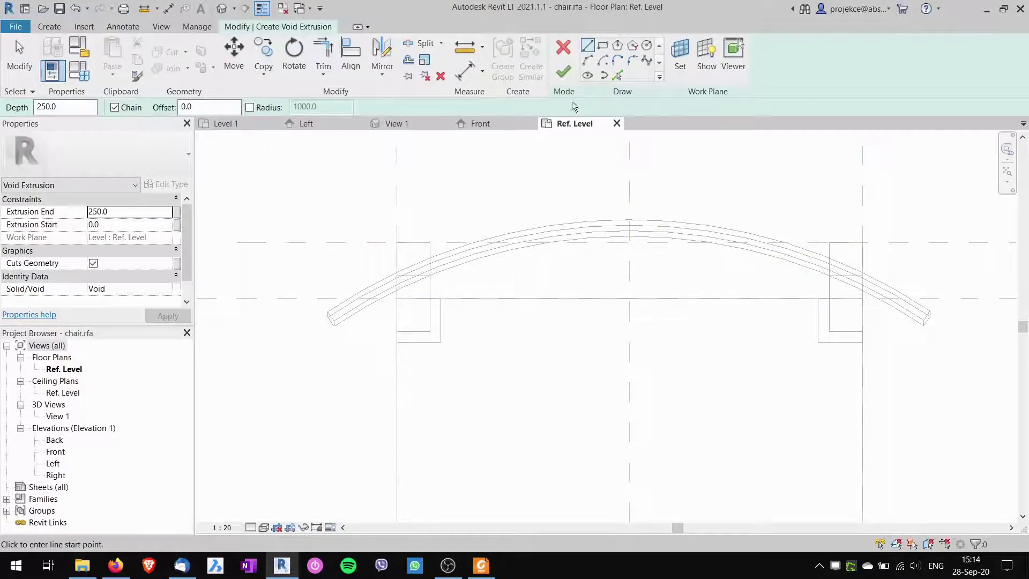
pyautogui.click(602, 46)
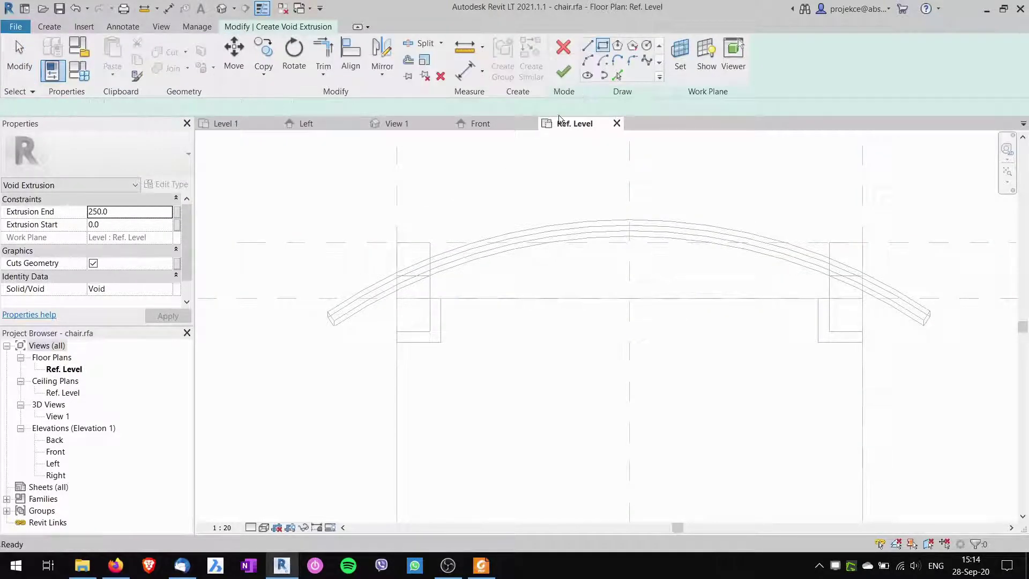
pyautogui.click(429, 242)
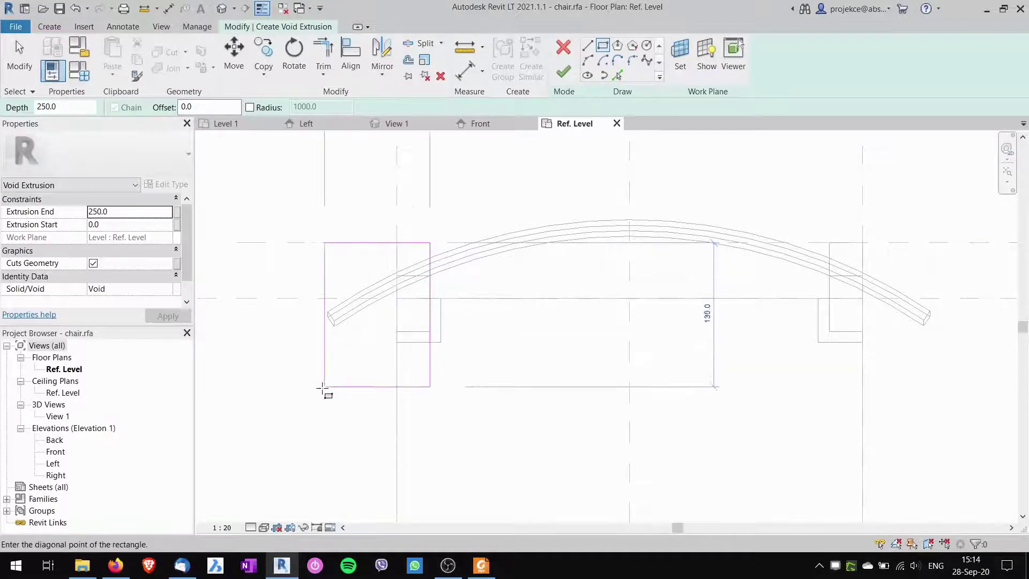
pyautogui.click(274, 409)
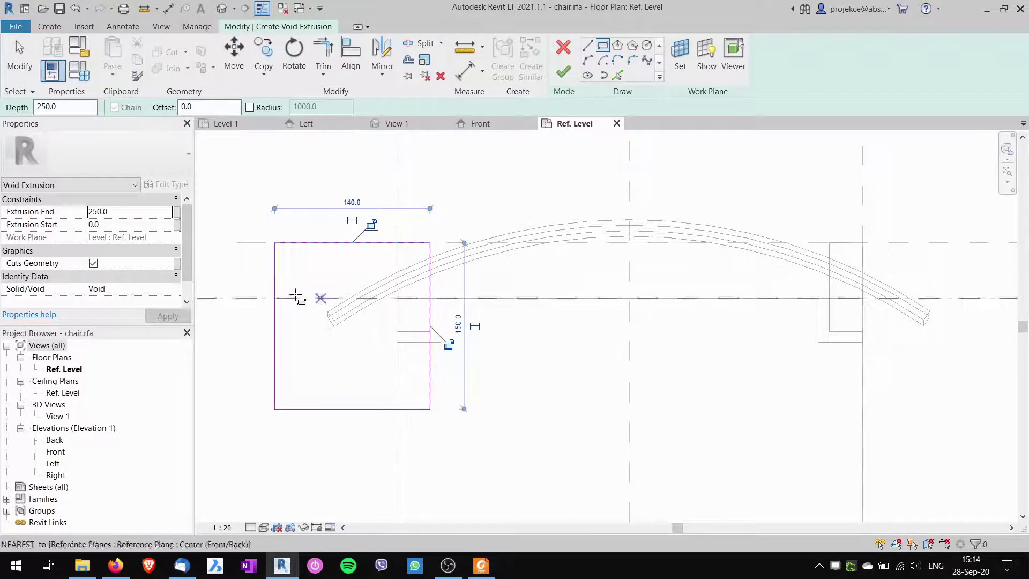
pyautogui.press('Escape')
pyautogui.press('Escape')
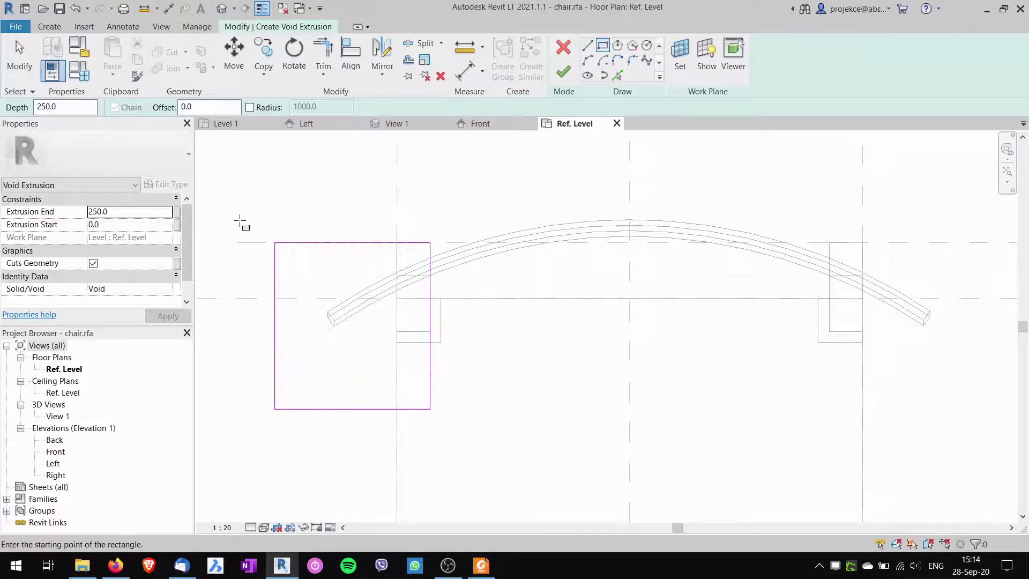
# Mirror the void's rectangle about the chair's vertical centre reference plane and finish the void extrusion
pyautogui.moveTo(238, 217)
pyautogui.mouseDown()
pyautogui.moveTo(541, 445)
pyautogui.moveTo(546, 437)
pyautogui.mouseUp()
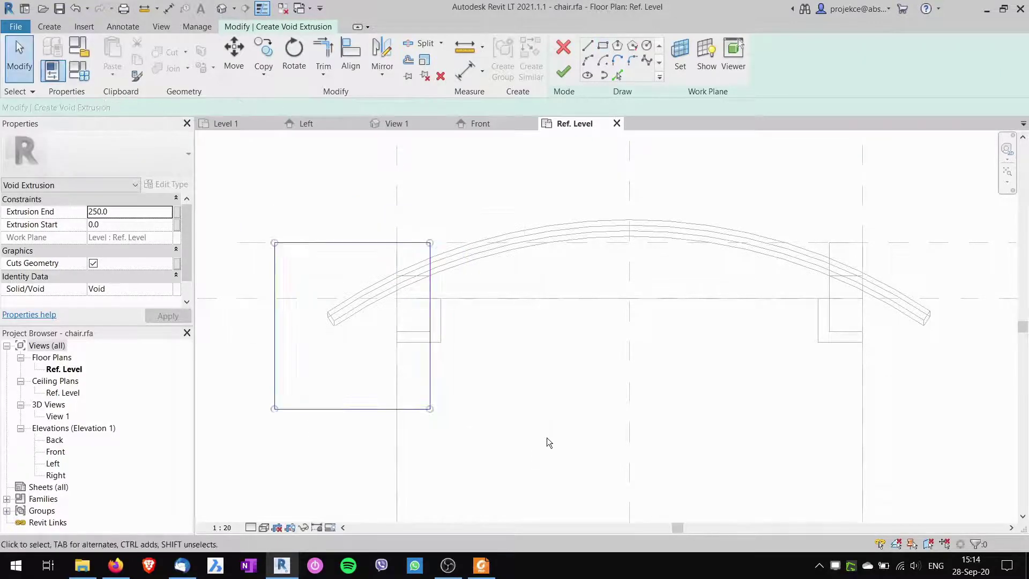
pyautogui.click(374, 77)
pyautogui.click(370, 129)
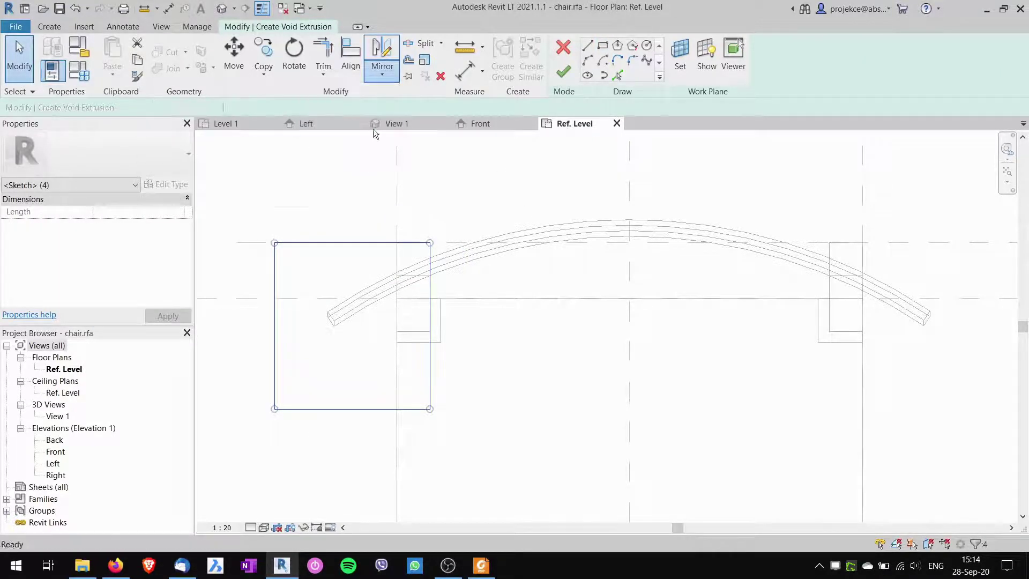
pyautogui.click(625, 185)
pyautogui.scroll(-2, 665, 240)
pyautogui.click(820, 250)
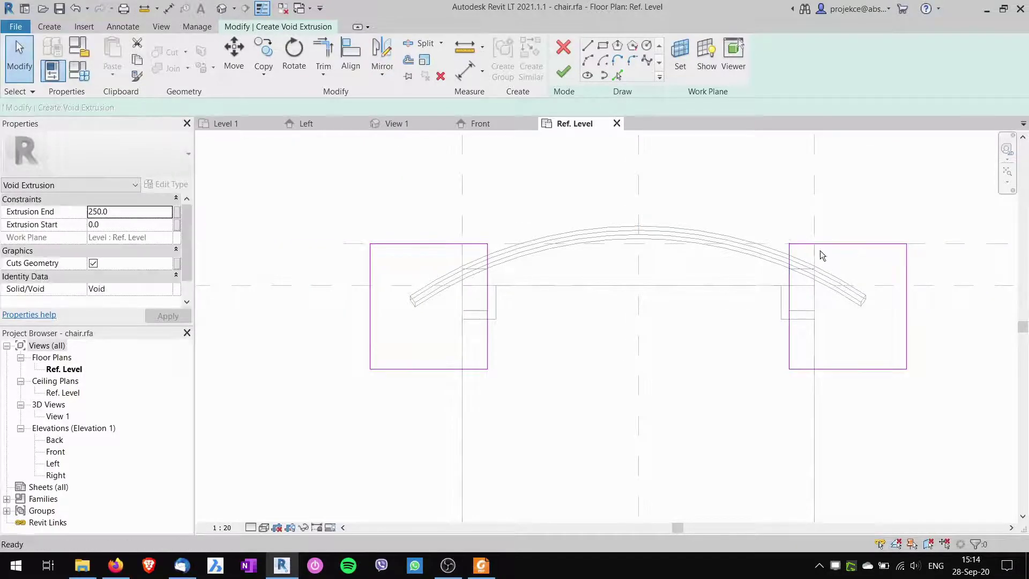
pyautogui.click(567, 79)
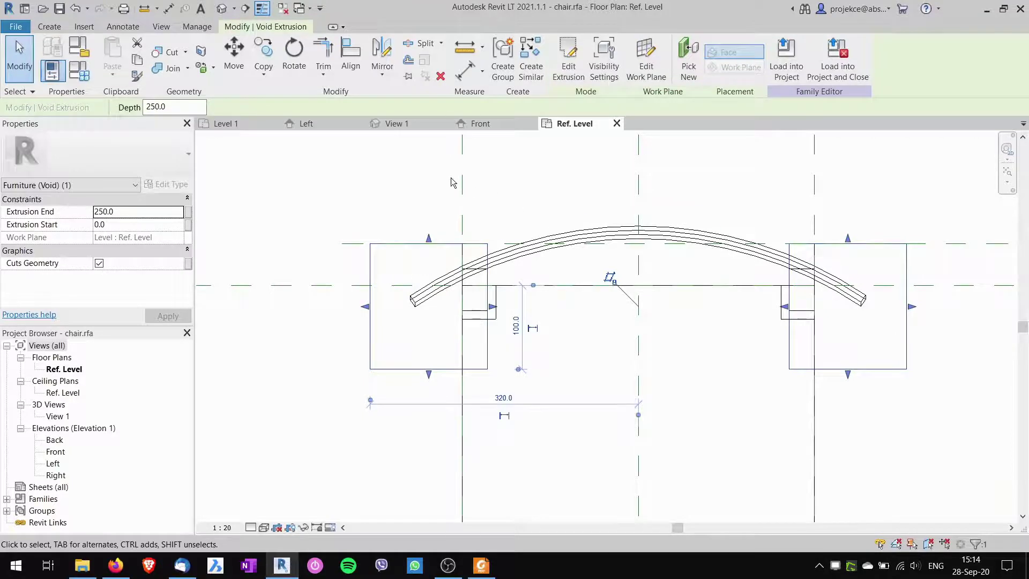
# Stretch the void extrusion in the Left elevation to enclose the back rest's height, from about 736 mm to about 1072 mm
pyautogui.click(394, 124)
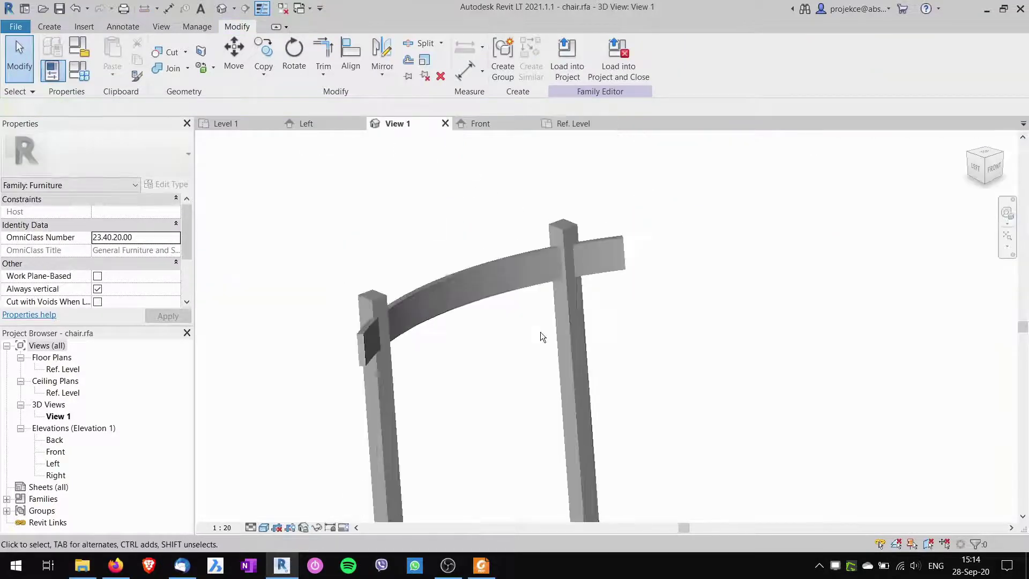
pyautogui.scroll(-3, 542, 335)
pyautogui.moveTo(554, 393); pyautogui.dragTo(568, 254, button='middle')
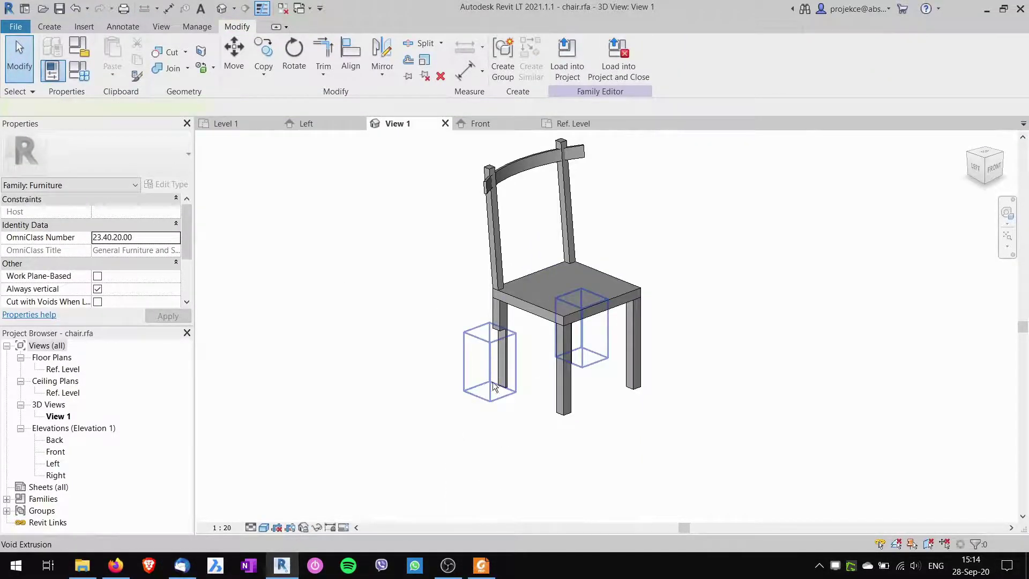
pyautogui.click(493, 358)
pyautogui.keyDown('shift'); pyautogui.moveTo(527, 391); pyautogui.dragTo(485, 359, button='middle'); pyautogui.keyUp('shift')
pyautogui.click(453, 418)
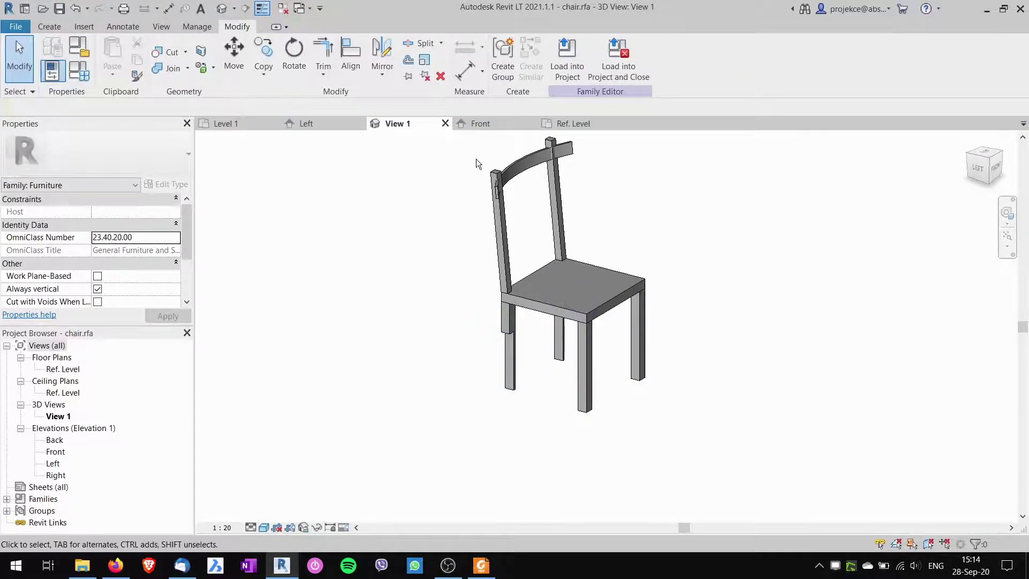
pyautogui.click(506, 344)
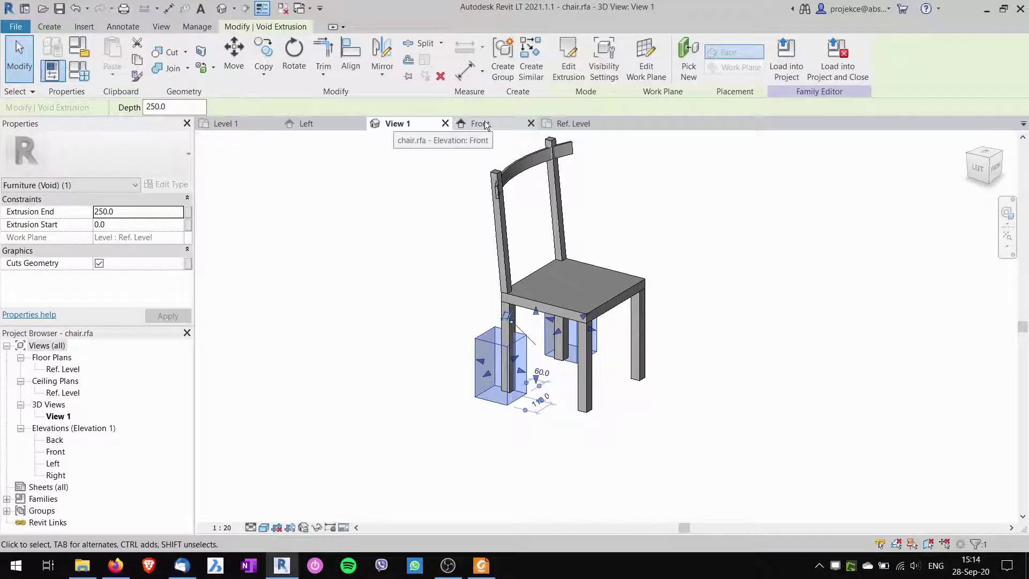
pyautogui.click(306, 124)
pyautogui.scroll(-5, 554, 300)
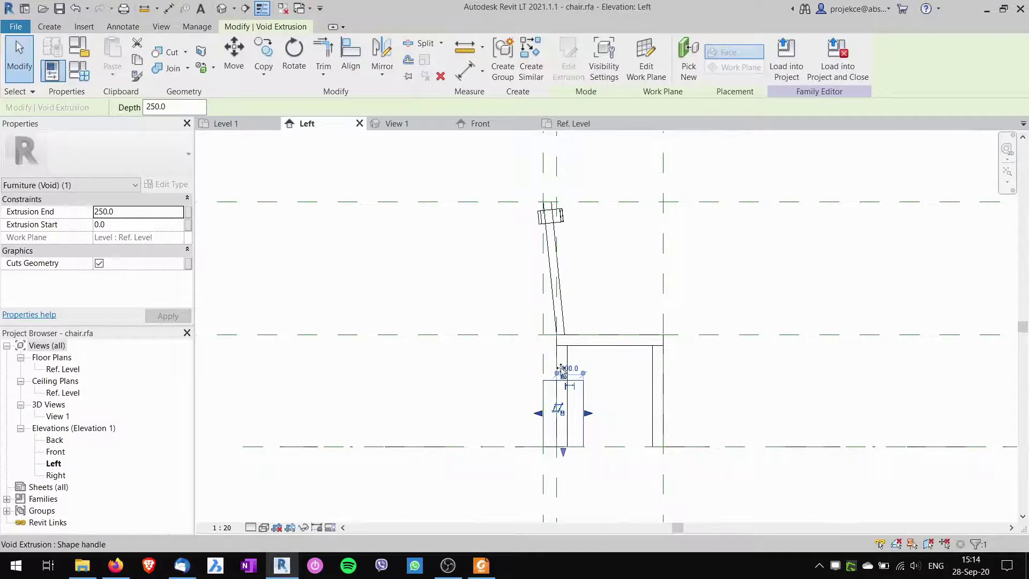
pyautogui.moveTo(562, 374); pyautogui.dragTo(561, 163)
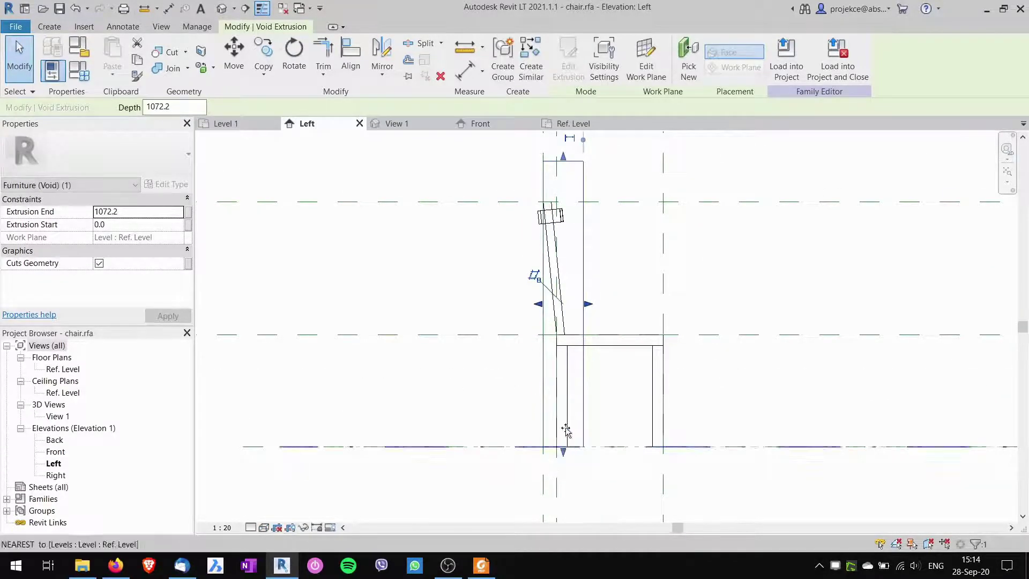
pyautogui.moveTo(562, 451); pyautogui.dragTo(552, 243)
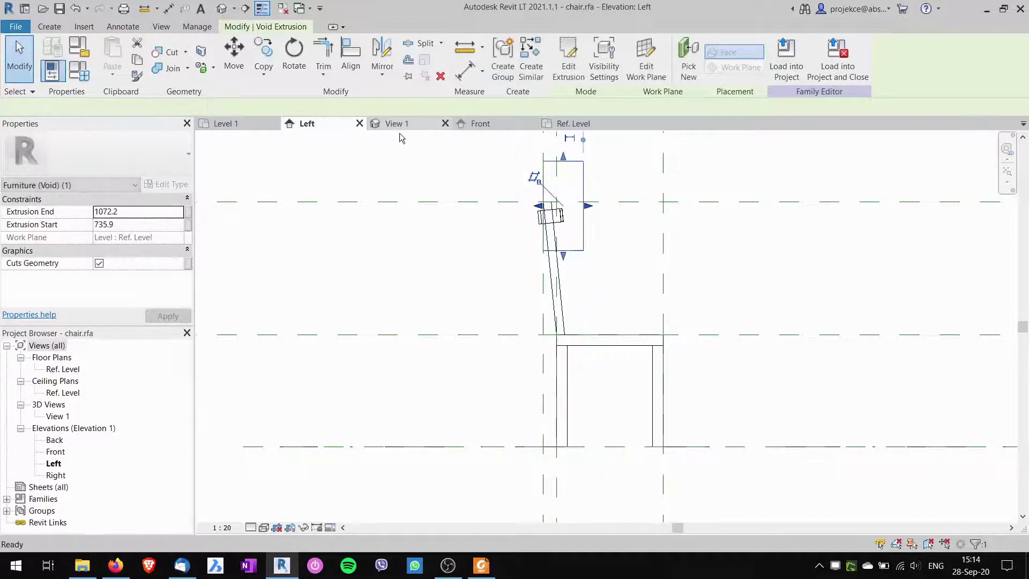
# Cut the back rest sweep with the void extrusion to trim its ends at the supports' inner faces
pyautogui.click(397, 124)
pyautogui.click(619, 321)
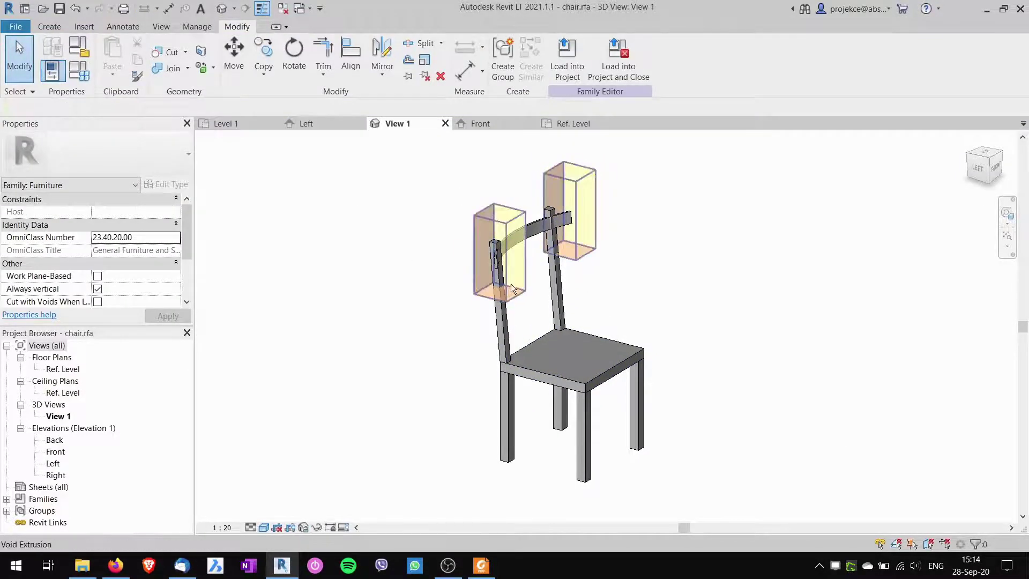
pyautogui.keyDown('shift'); pyautogui.moveTo(562, 271); pyautogui.dragTo(436, 314, button='middle'); pyautogui.keyUp('shift')
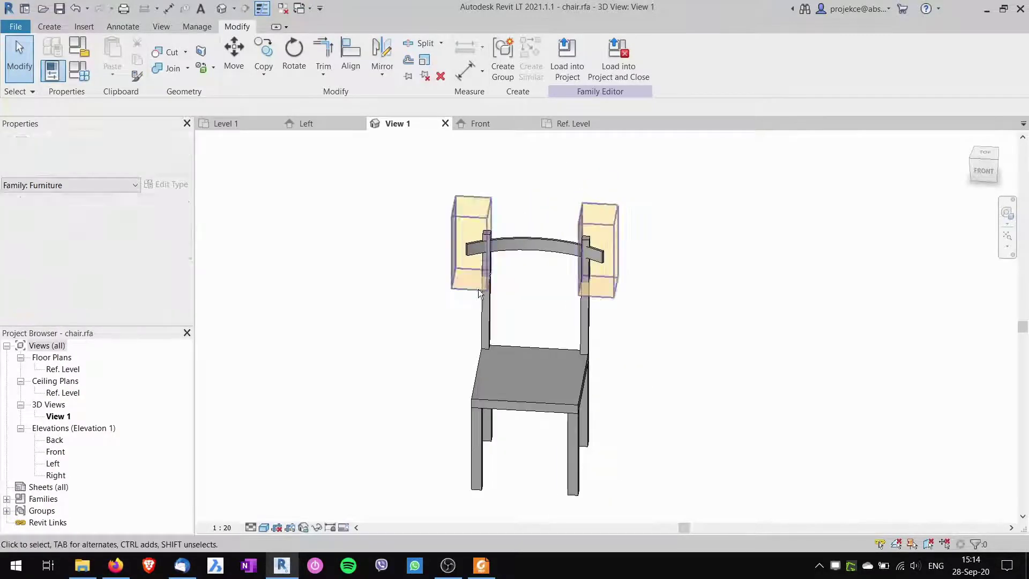
pyautogui.scroll(2, 500, 264)
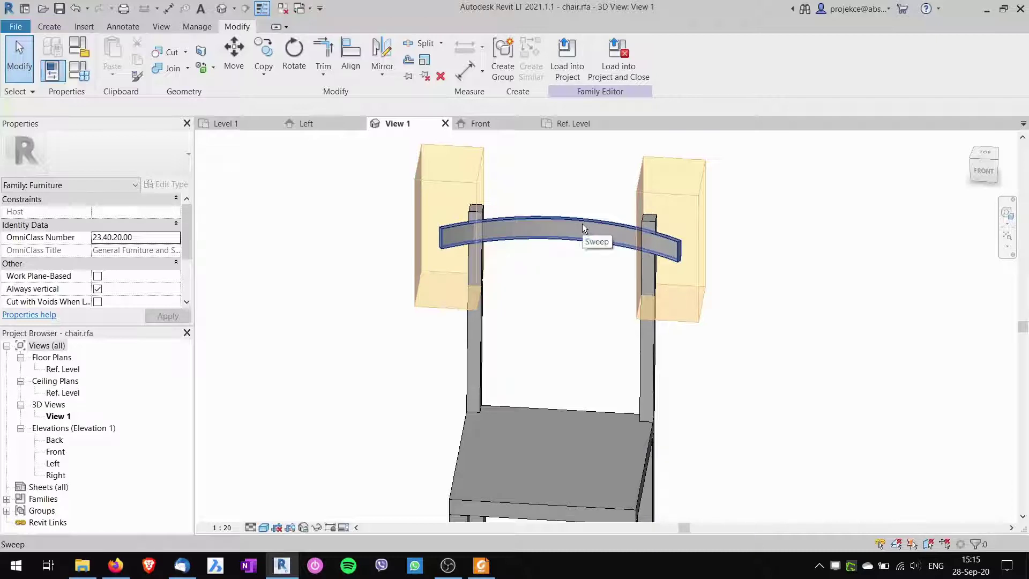
pyautogui.click(165, 50)
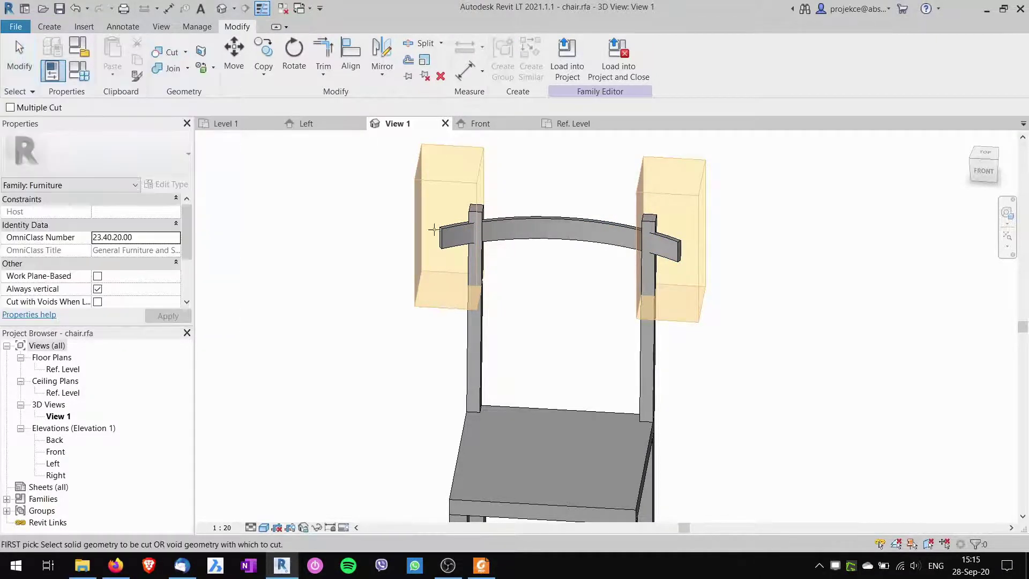
pyautogui.click(534, 217)
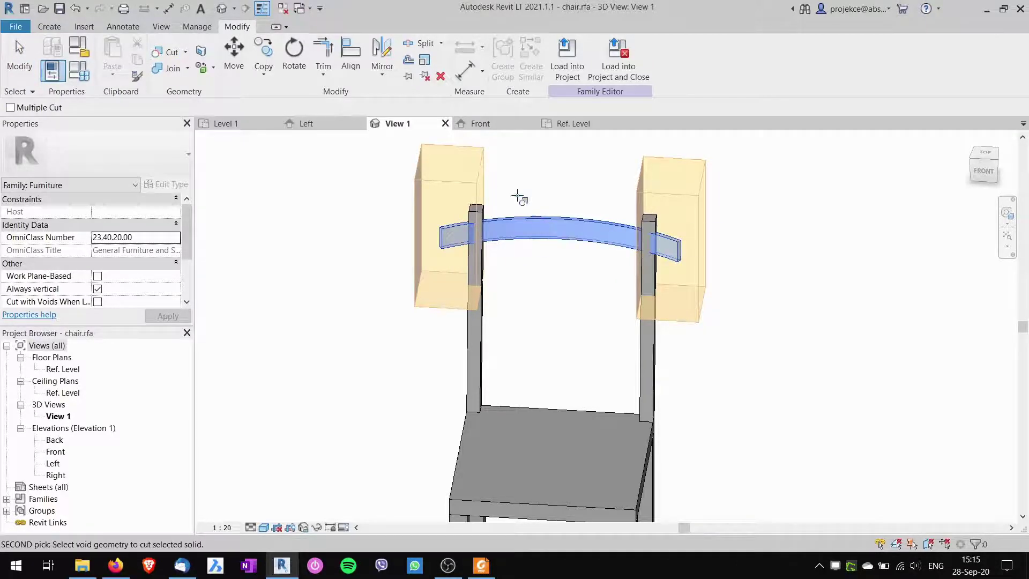
pyautogui.click(416, 183)
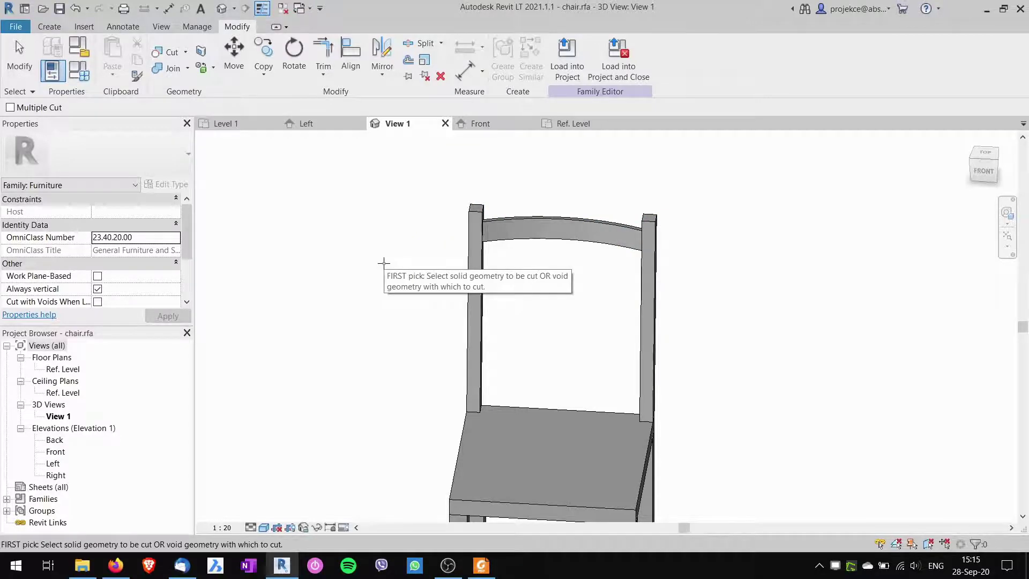
pyautogui.press('Escape')
# Examine in 3D and in the Ref. Level plan how the trimmed back rest meets the inner faces of the supports
pyautogui.click(523, 233)
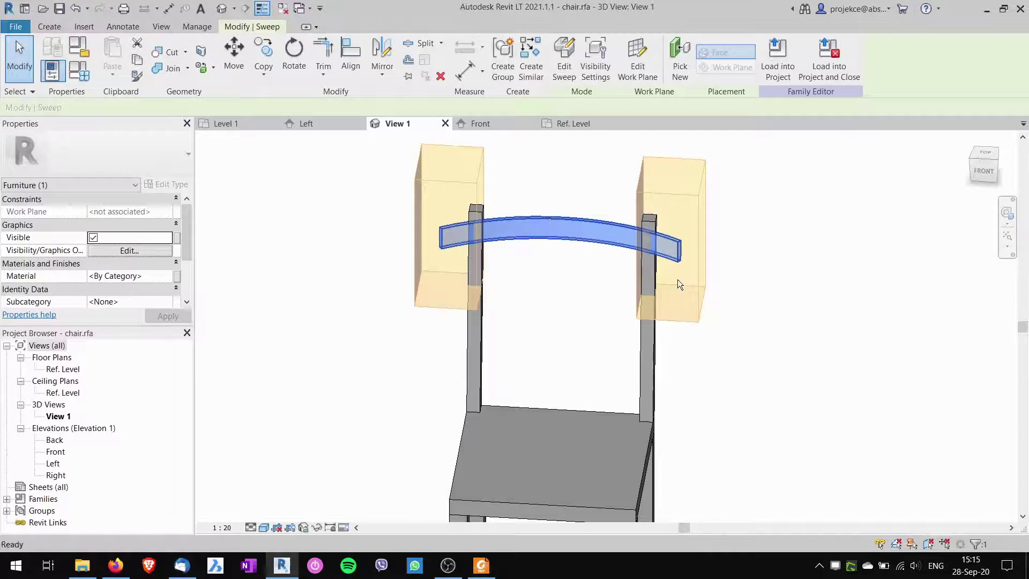
pyautogui.press('Escape')
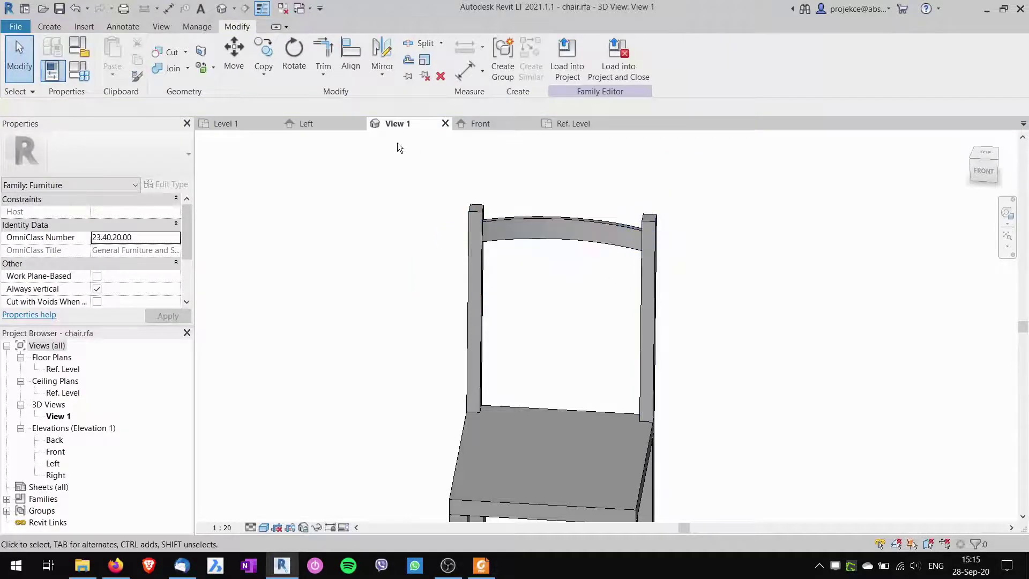
pyautogui.click(577, 125)
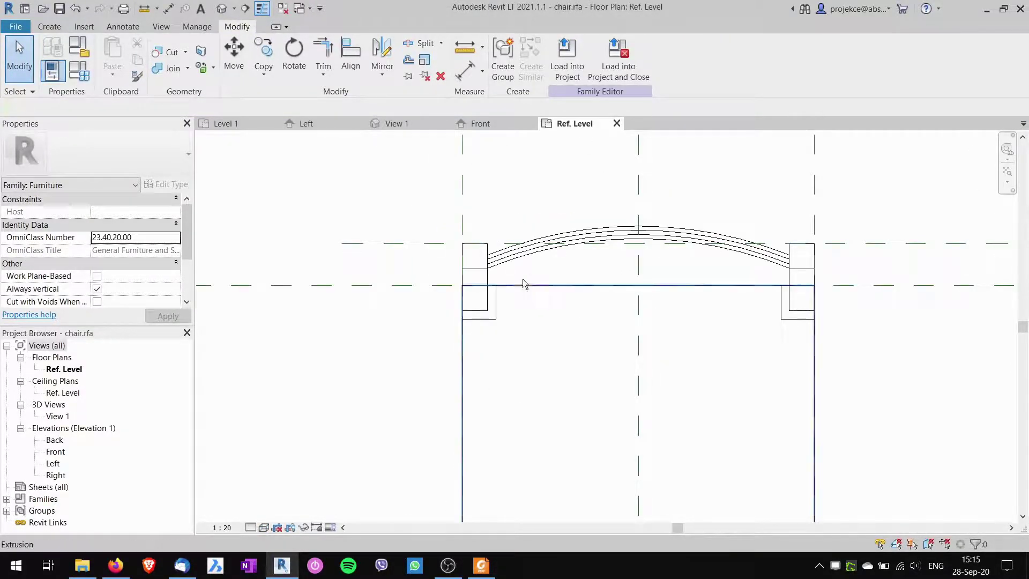
pyautogui.scroll(1, 490, 353)
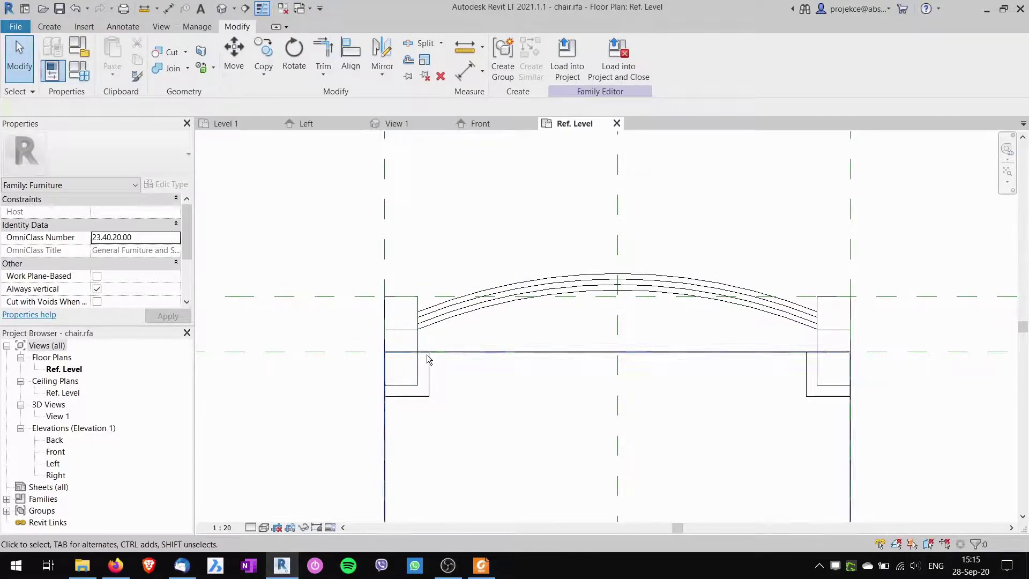
pyautogui.click(403, 125)
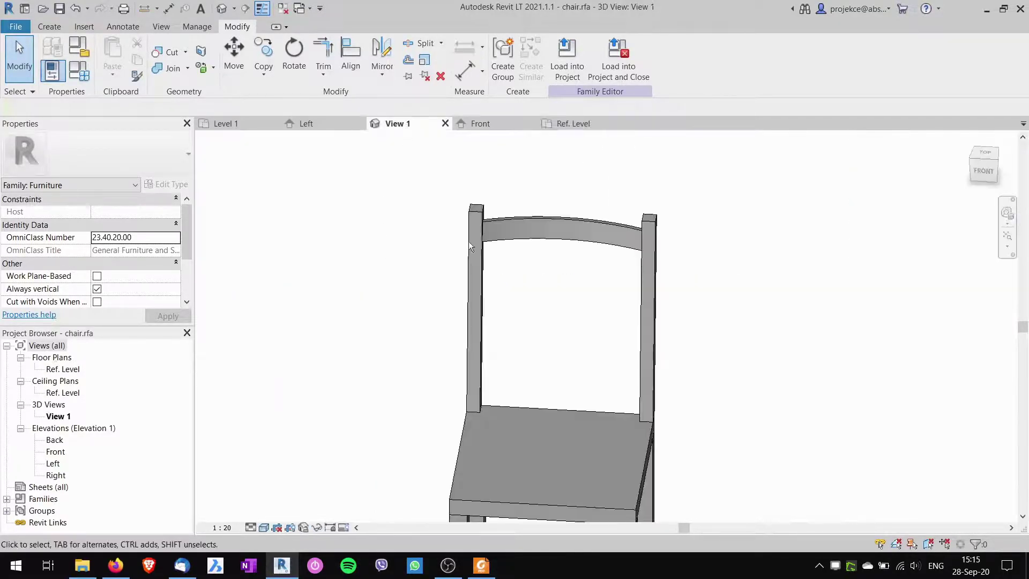
pyautogui.keyDown('shift'); pyautogui.moveTo(522, 323); pyautogui.dragTo(568, 257, button='middle'); pyautogui.keyUp('shift')
pyautogui.scroll(5, 594, 201)
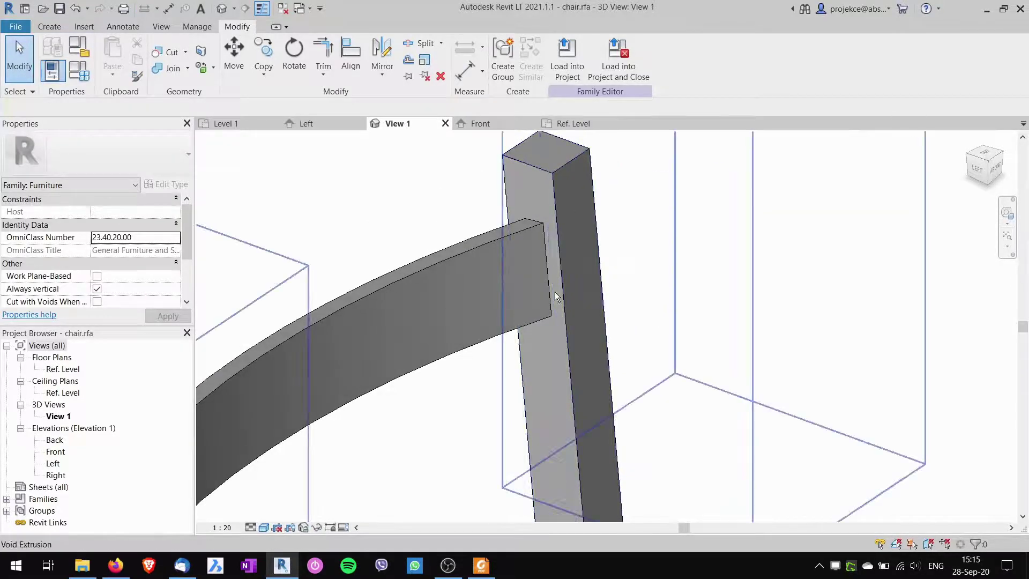
pyautogui.scroll(-5, 550, 324)
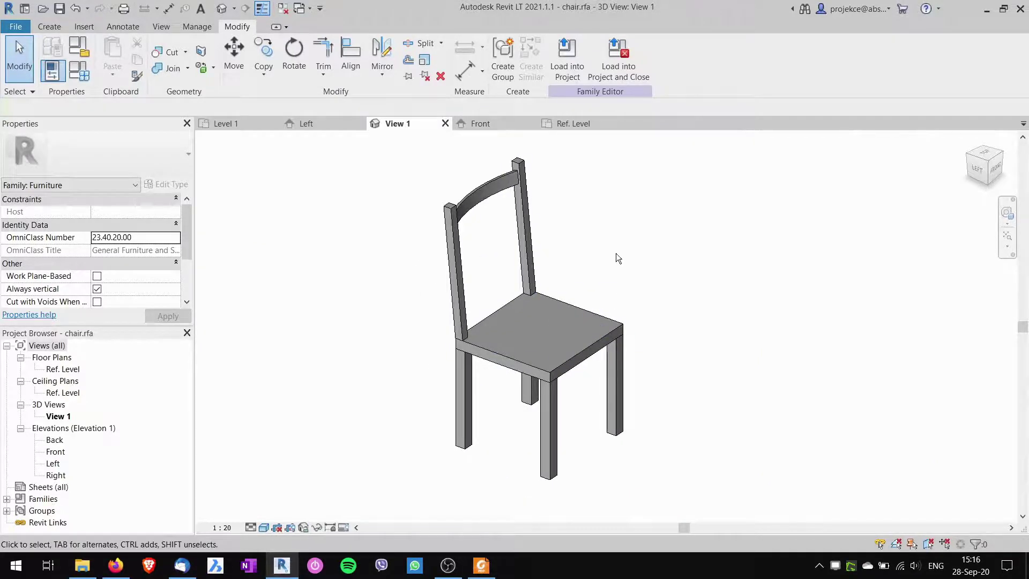
# Save the chair family, load it into Project1 and place one chair on the Level 1 plan between the elevation markers
pyautogui.click(18, 31)
pyautogui.click(40, 163)
pyautogui.click(567, 58)
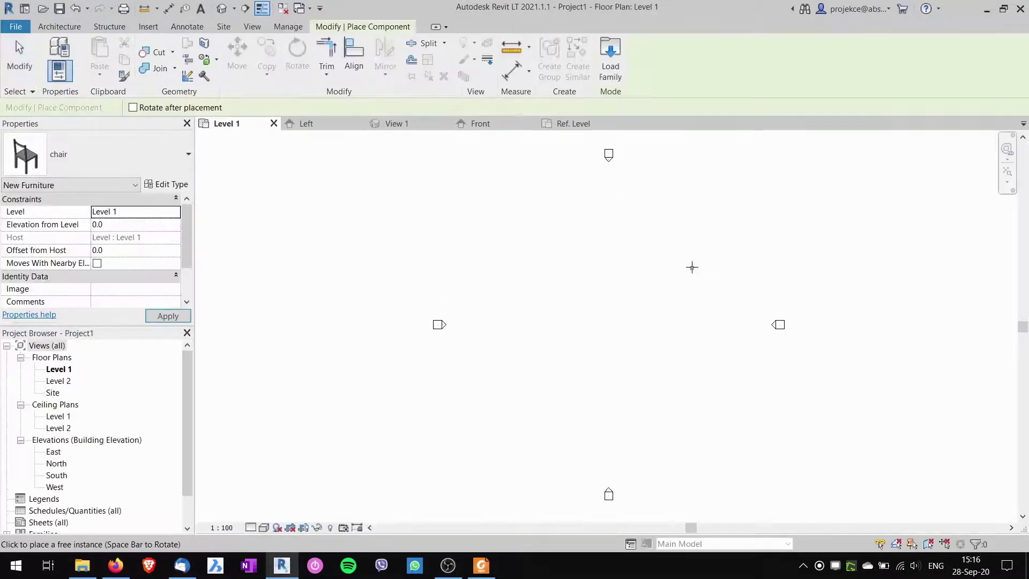
pyautogui.click(606, 325)
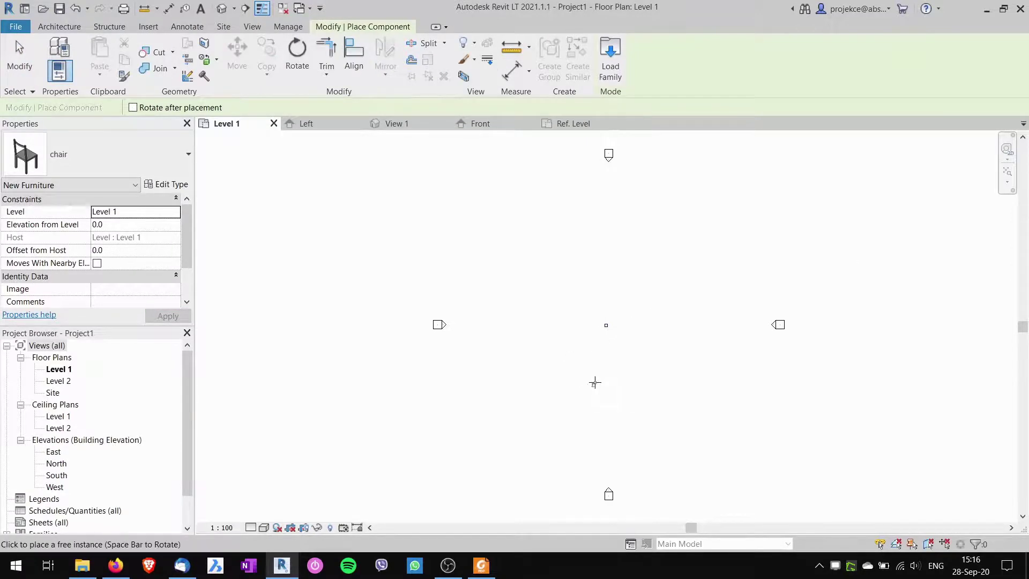
# Create a rectangular floor on Level 1 surrounding the placed chair, about 8400 by 5900 mm
pyautogui.press('Escape')
pyautogui.press('Escape')
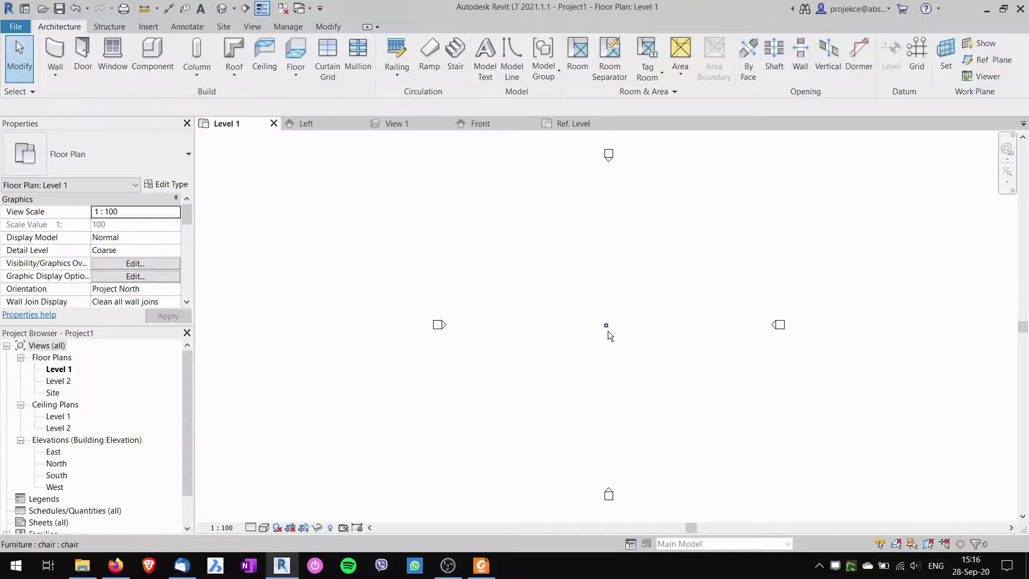
pyautogui.scroll(1, 609, 335)
pyautogui.scroll(2, 607, 330)
pyautogui.moveTo(610, 336); pyautogui.dragTo(597, 388, button='middle')
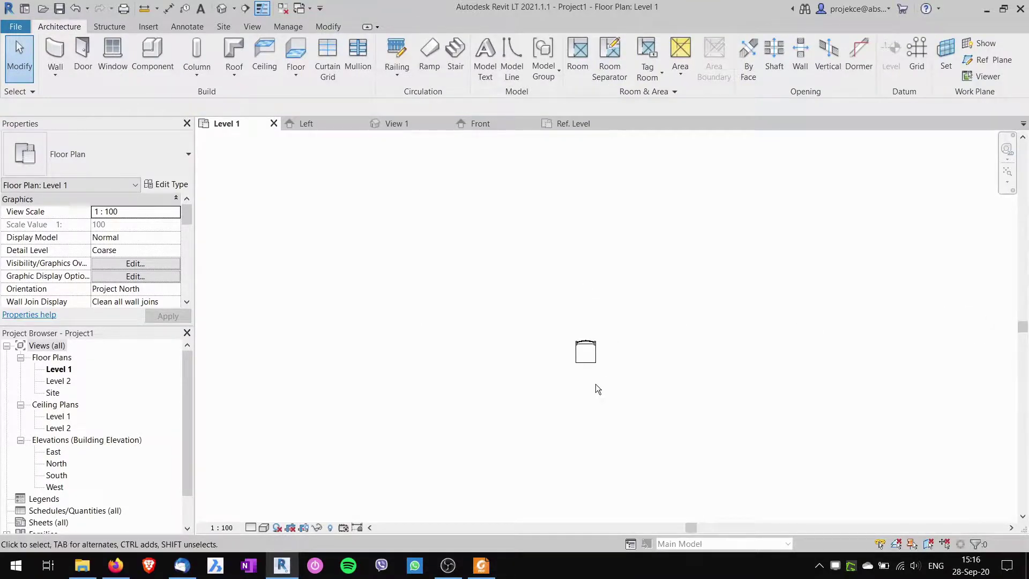
pyautogui.click(297, 79)
pyautogui.click(290, 106)
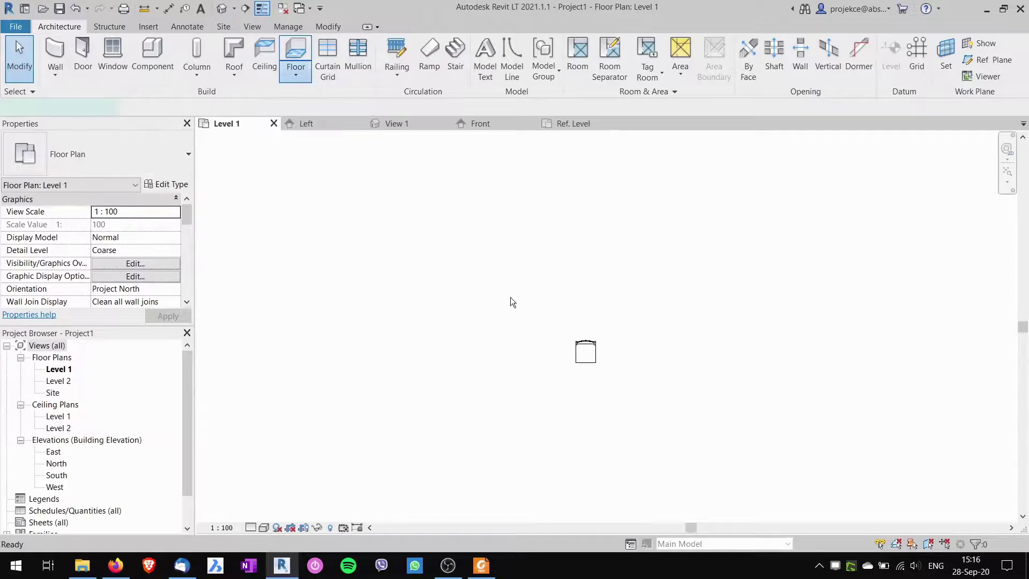
pyautogui.click(722, 45)
pyautogui.click(400, 211)
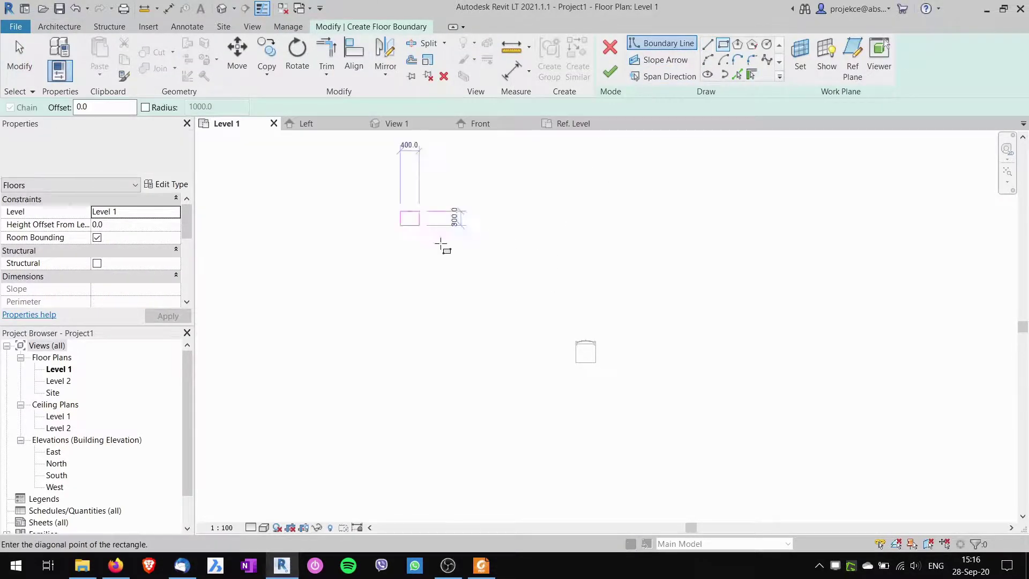
pyautogui.click(797, 490)
pyautogui.click(610, 72)
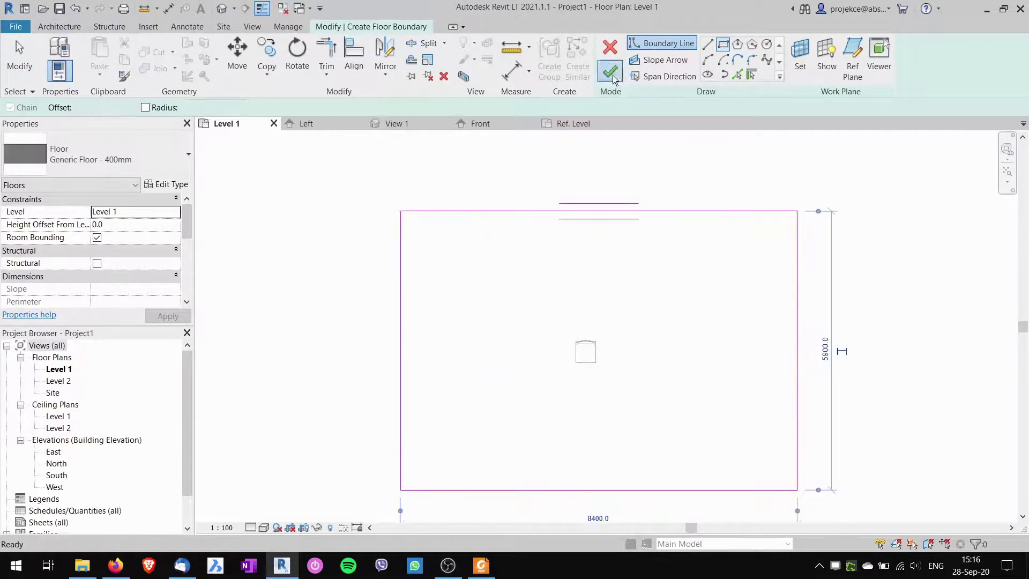
pyautogui.click(473, 276)
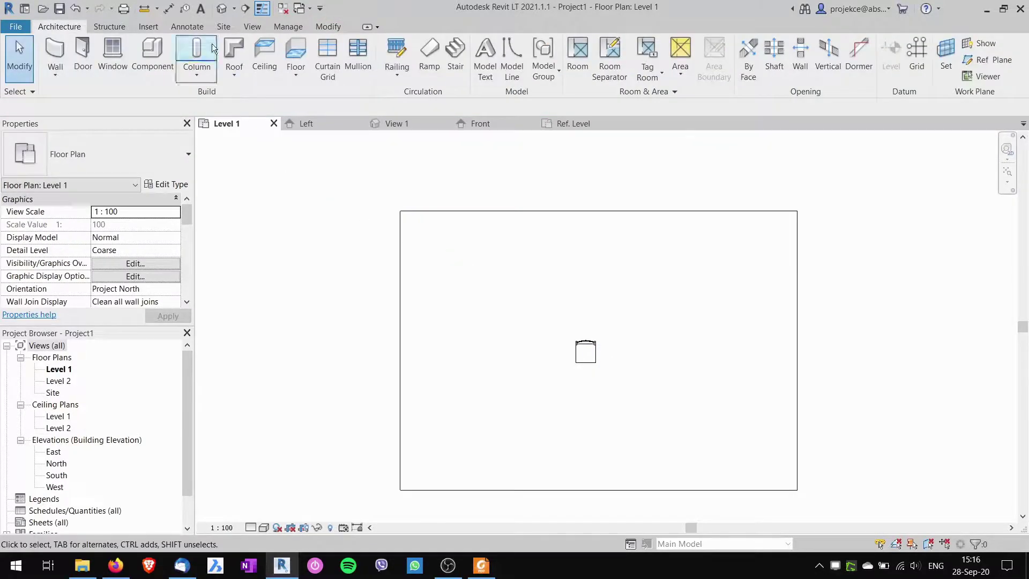
# Show the placed chair and floor in the project's default 3D view with the Shaded visual style
pyautogui.click(221, 8)
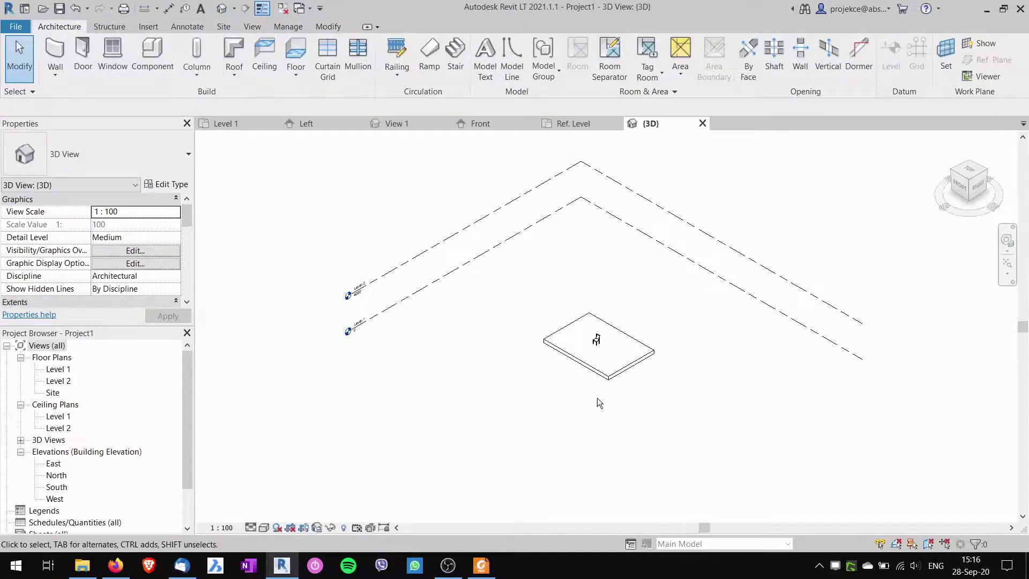
pyautogui.scroll(6, 596, 343)
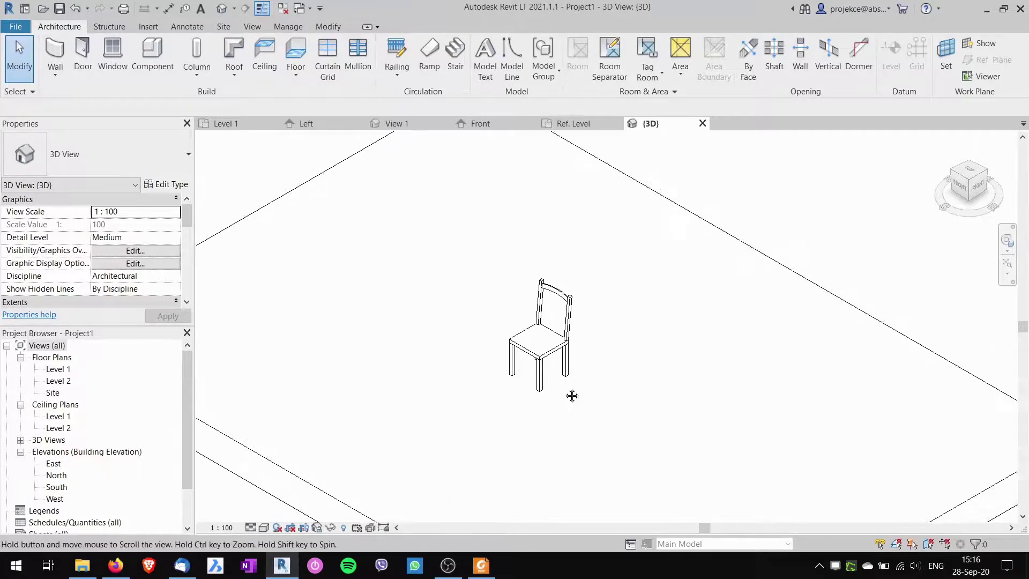
pyautogui.click(264, 527)
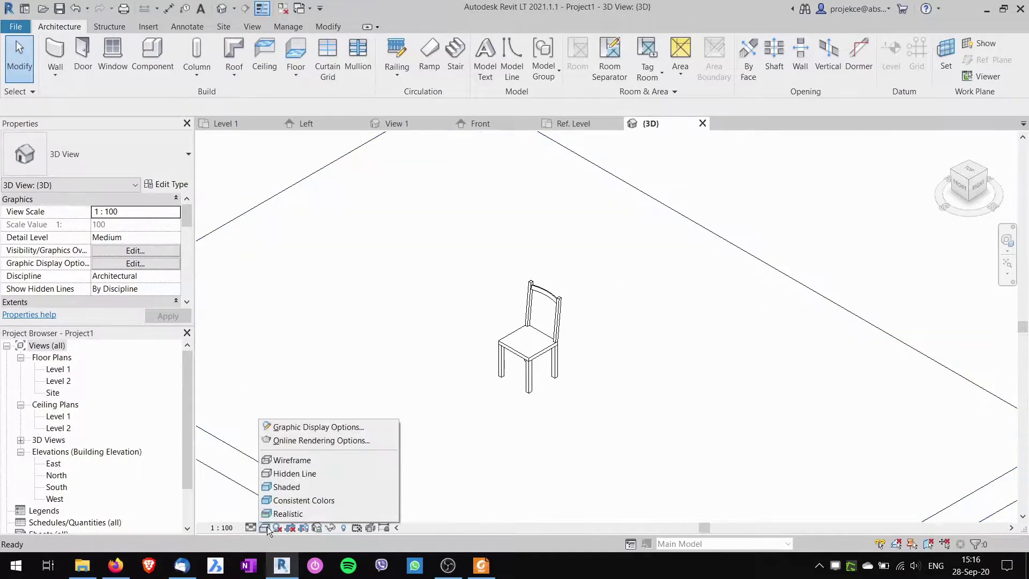
pyautogui.click(289, 487)
pyautogui.moveTo(621, 382)
pyautogui.keyDown('shift'); pyautogui.mouseDown(button='middle')
pyautogui.moveTo(579, 385)
pyautogui.moveTo(671, 384)
pyautogui.mouseUp(button='middle'); pyautogui.keyUp('shift')
pyautogui.scroll(3, 578, 381)
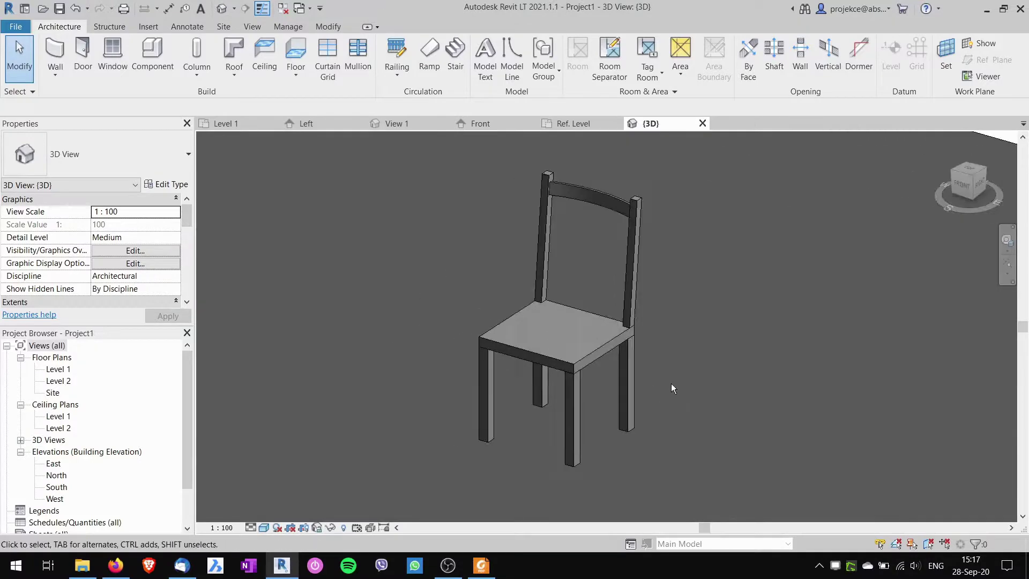